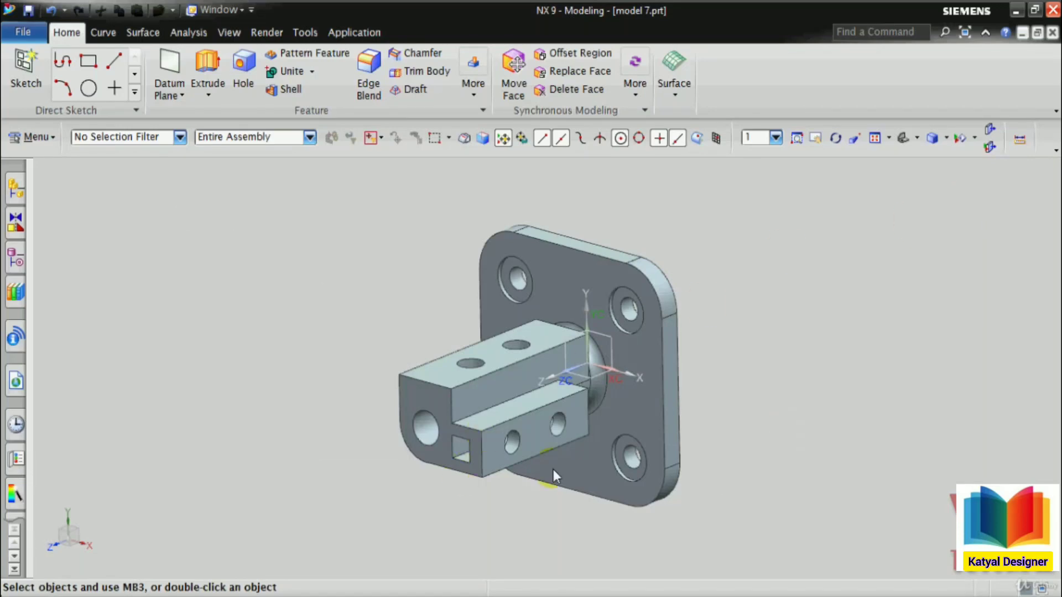
Check the reference drawing 7.prt, switch to model1.prt and start an Extrude with its section sketch on the XY plane.
click(530, 545)
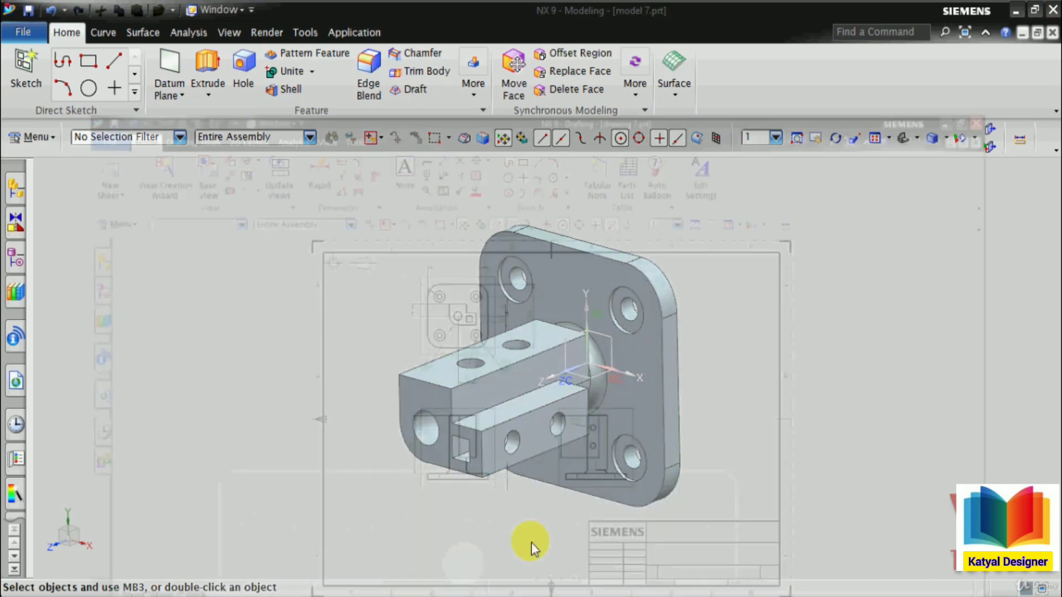
scroll(420, 197, up, 2)
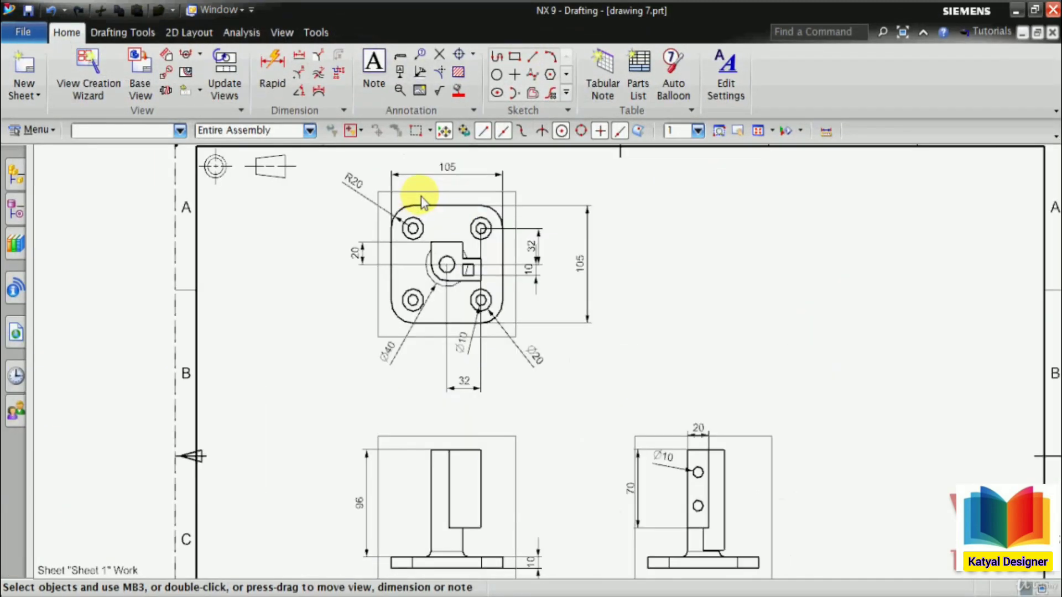
scroll(613, 298, down, 1)
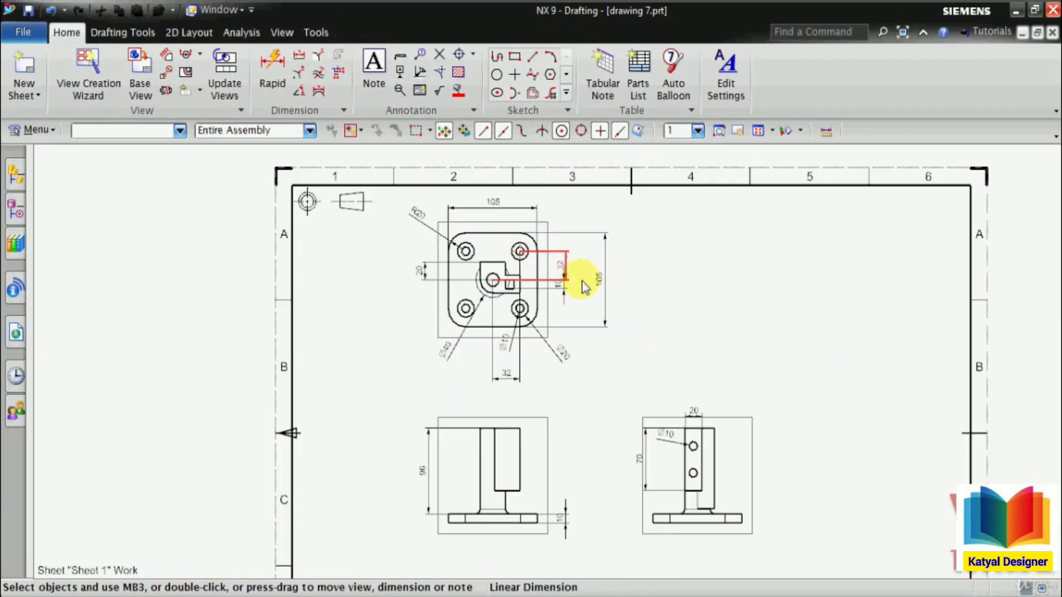
mouse_move(479, 594)
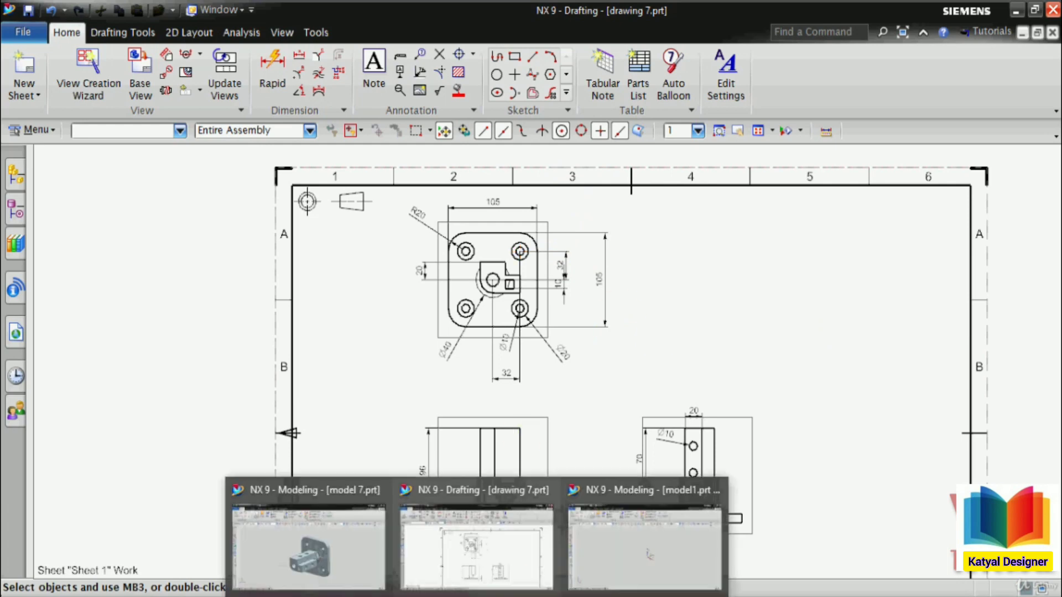
click(702, 526)
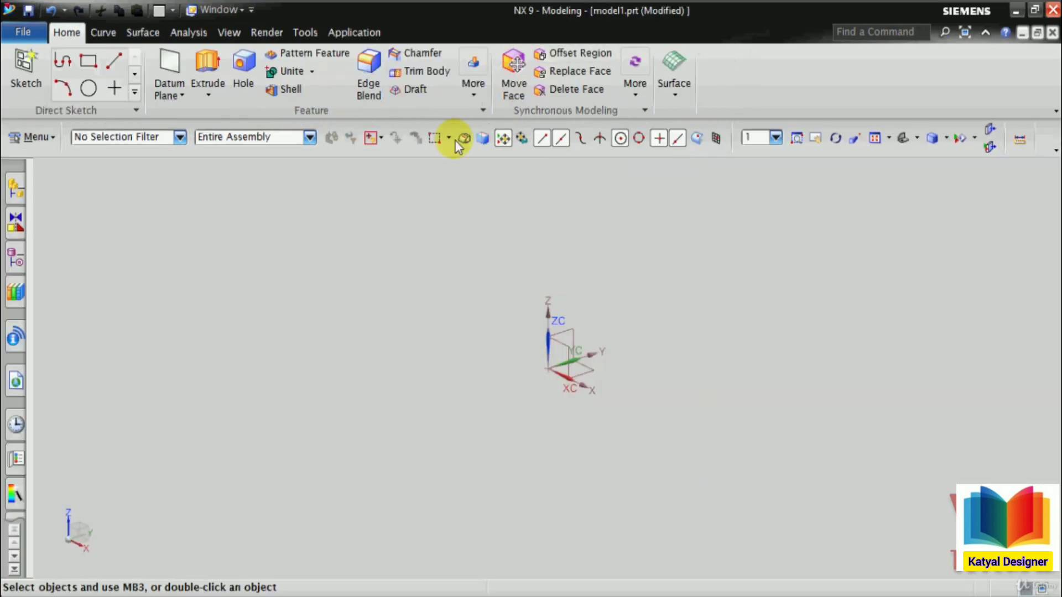
click(198, 95)
click(204, 112)
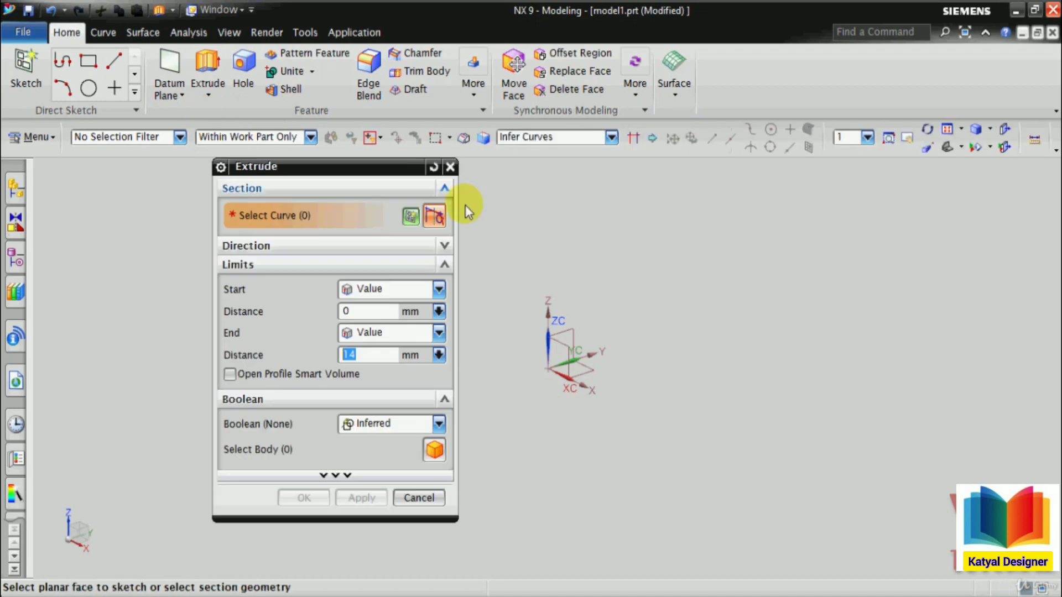
click(581, 374)
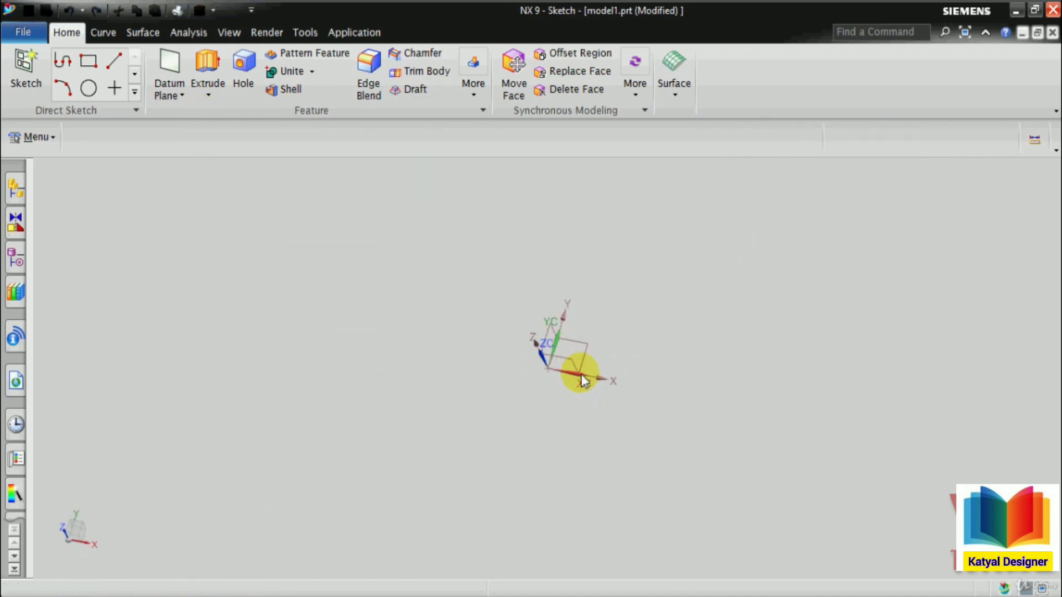
Draw a 105 by 105 mm rectangle from its center at the origin, with an angle of 90 degrees.
click(259, 86)
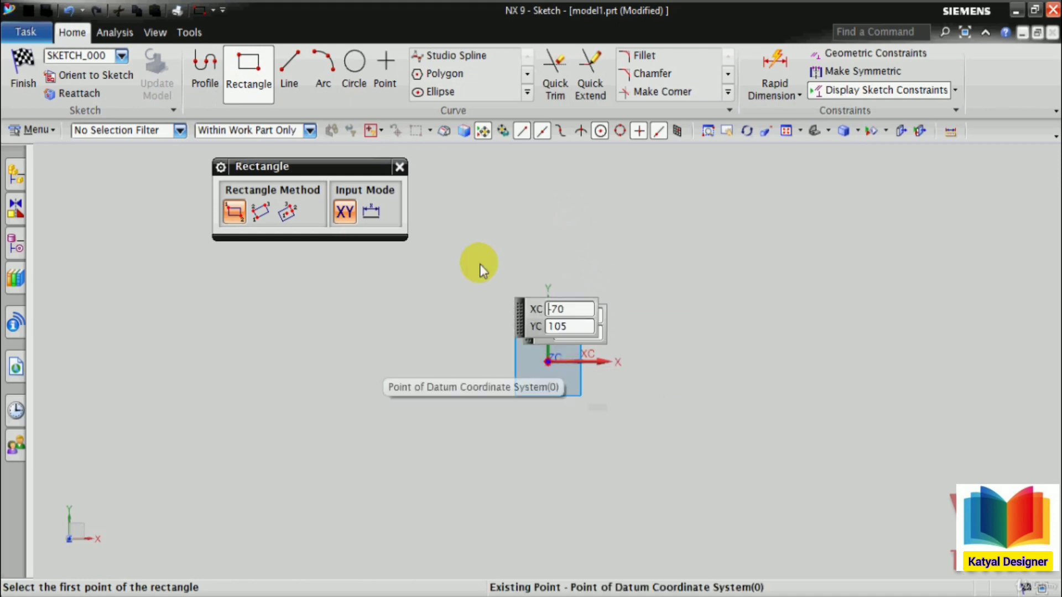
click(287, 211)
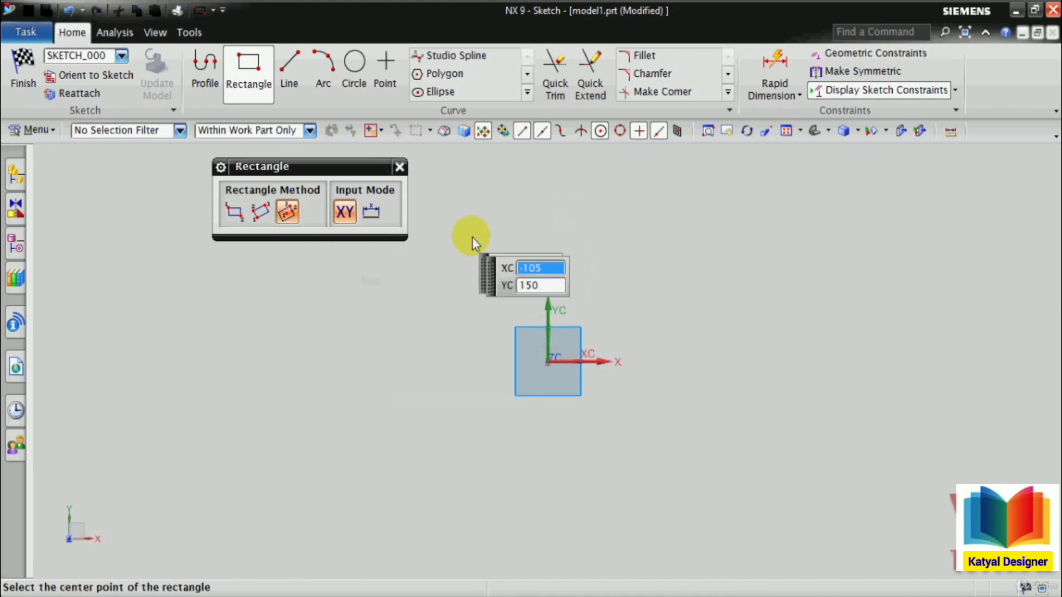
click(551, 363)
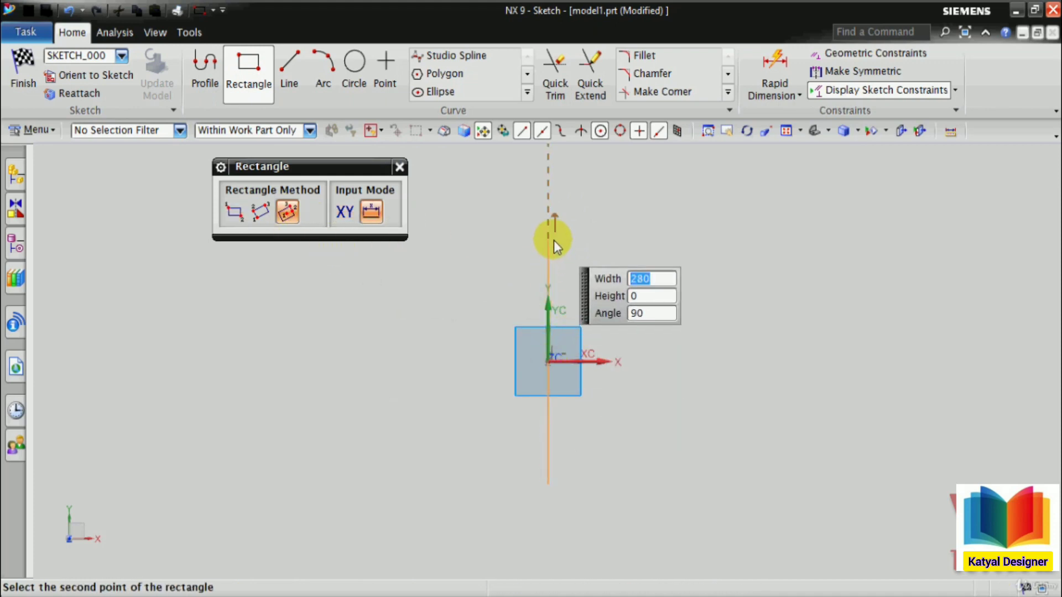
text(105)
key(Tab)
text(10)
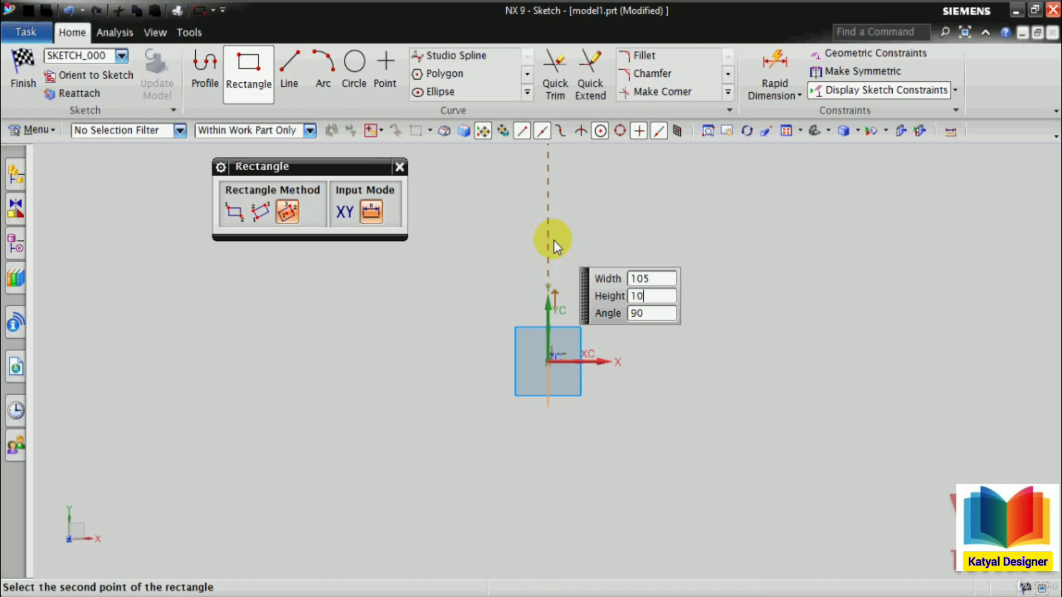
text(5)
key(Tab)
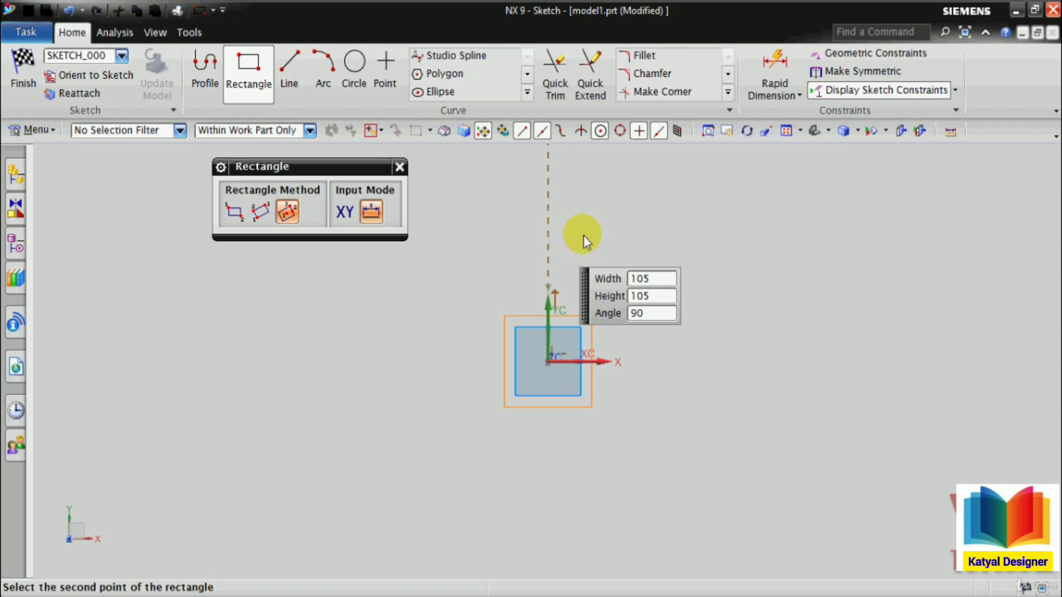
key(Return)
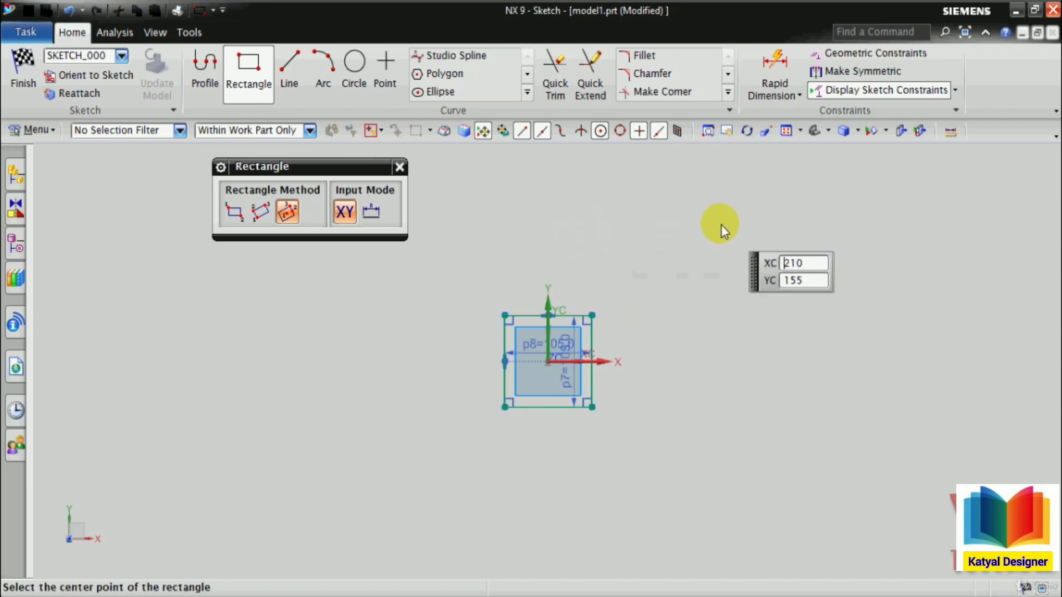
click(400, 167)
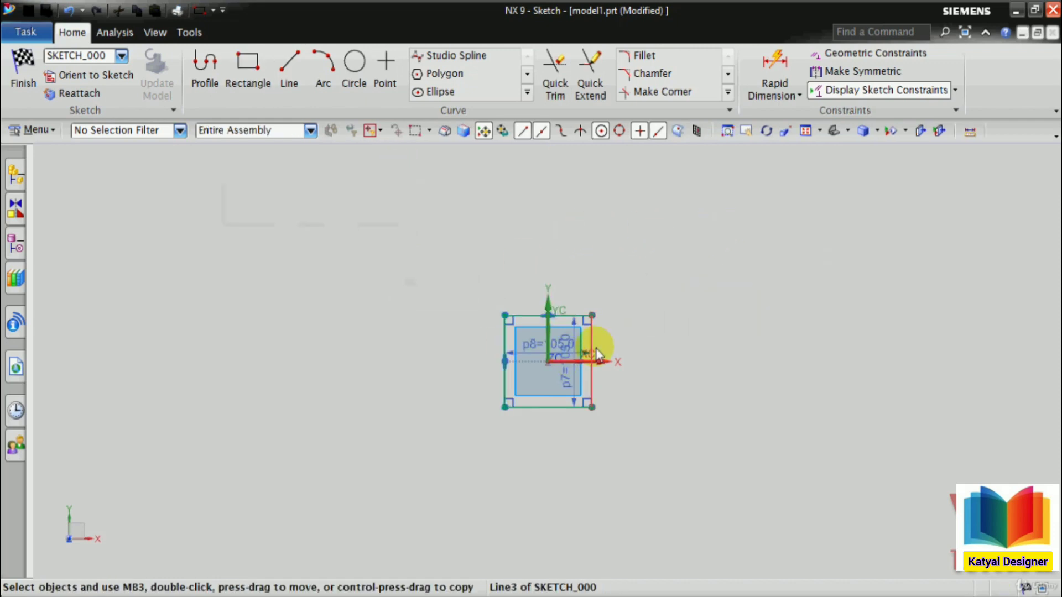
scroll(595, 347, up, 4)
scroll(426, 467, up, 2)
scroll(429, 465, down, 2)
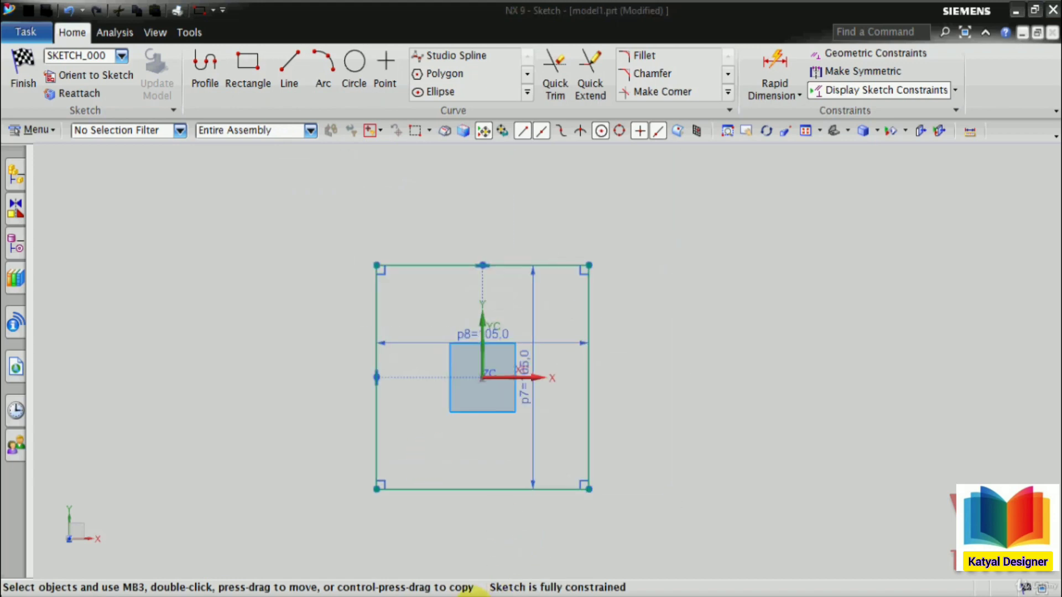
Examine the finished part in model 7.prt and the plate's hole diameters and hole spacing in drawing 7.prt.
mouse_move(481, 591)
click(476, 539)
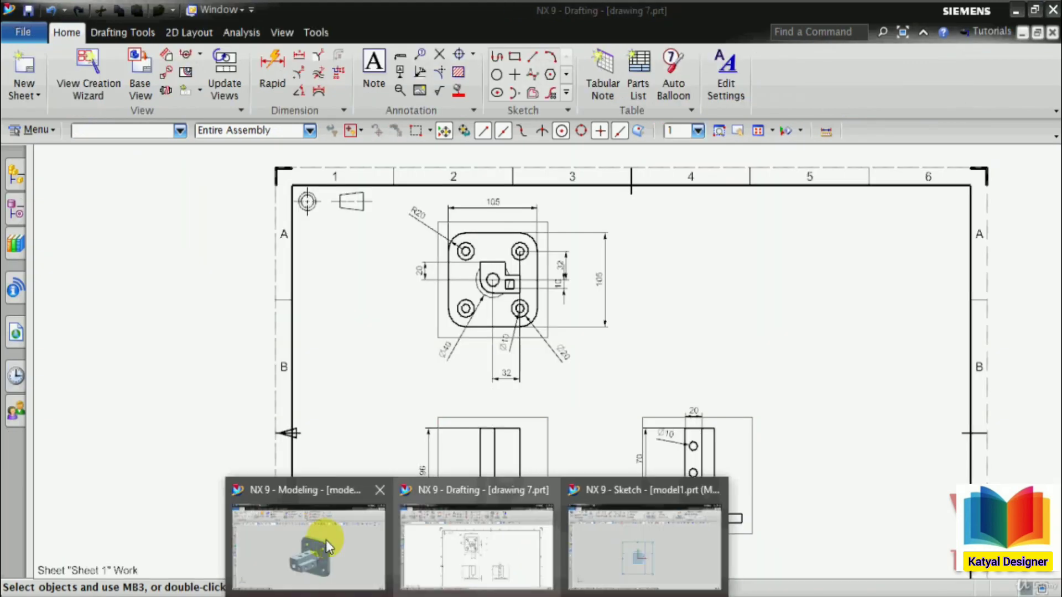
click(329, 548)
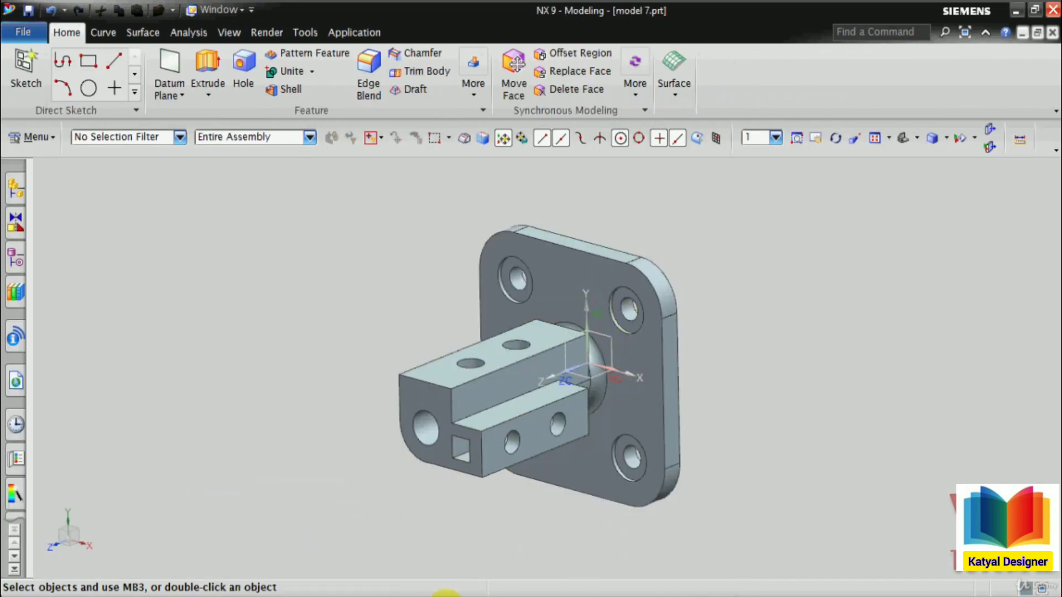
mouse_move(481, 592)
click(476, 536)
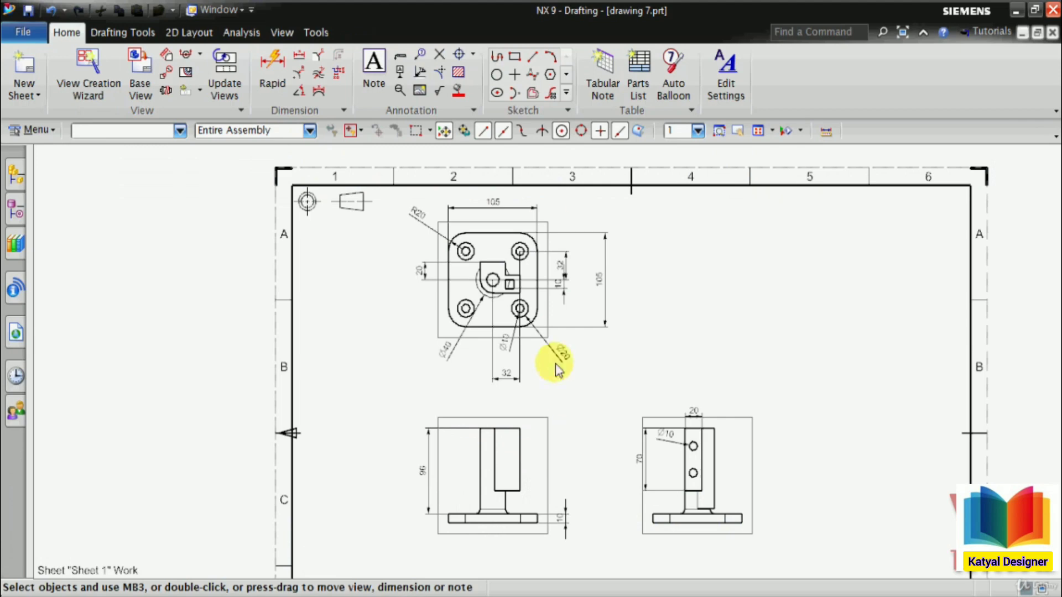
scroll(531, 221, up, 5)
scroll(559, 374, down, 1)
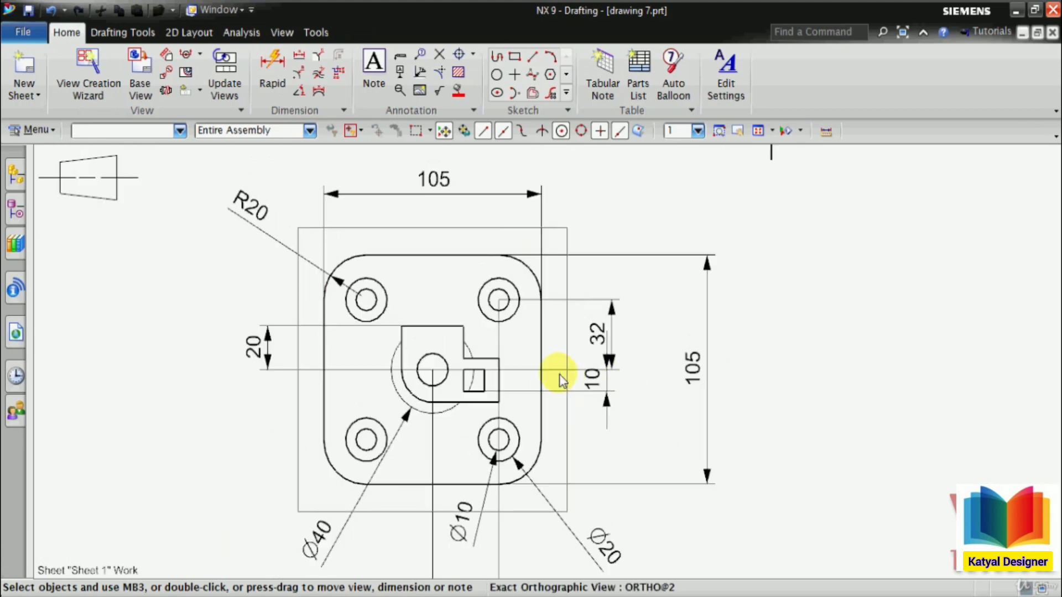
scroll(557, 367, up, 2)
scroll(628, 321, down, 2)
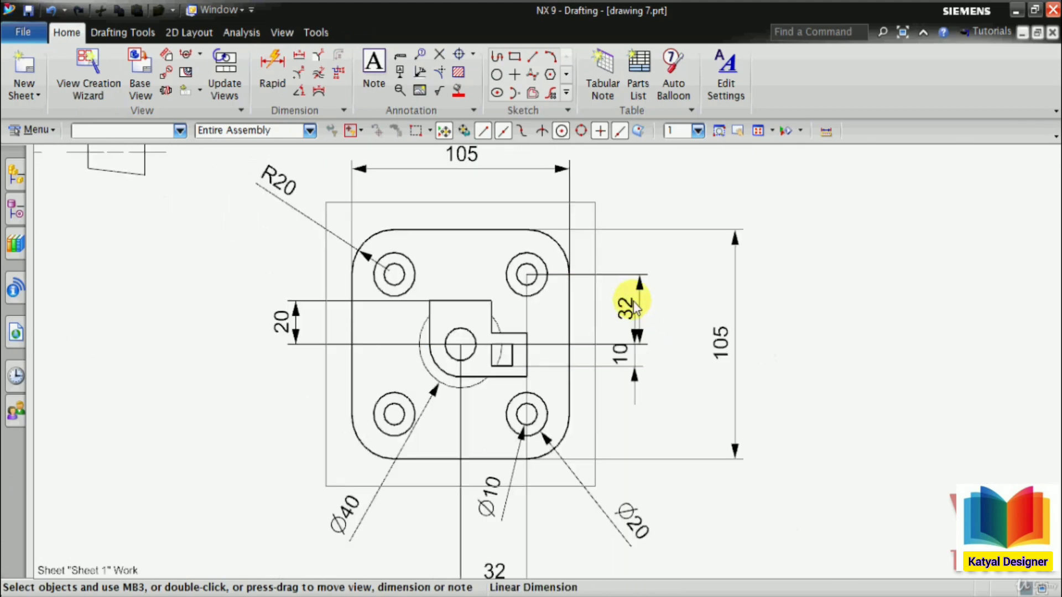
scroll(528, 486, down, 2)
scroll(486, 573, up, 3)
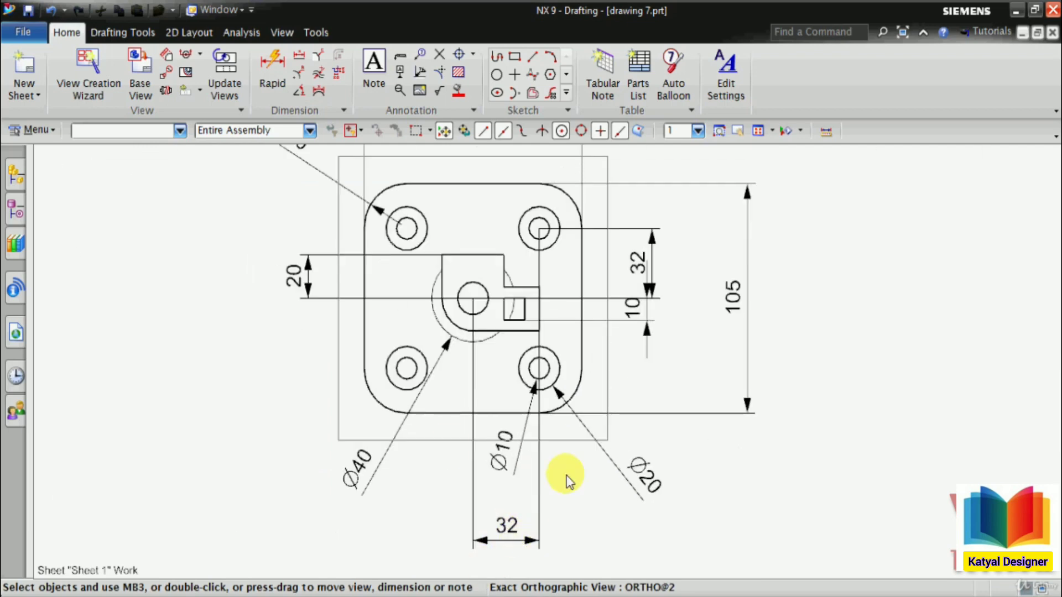
scroll(508, 516, down, 2)
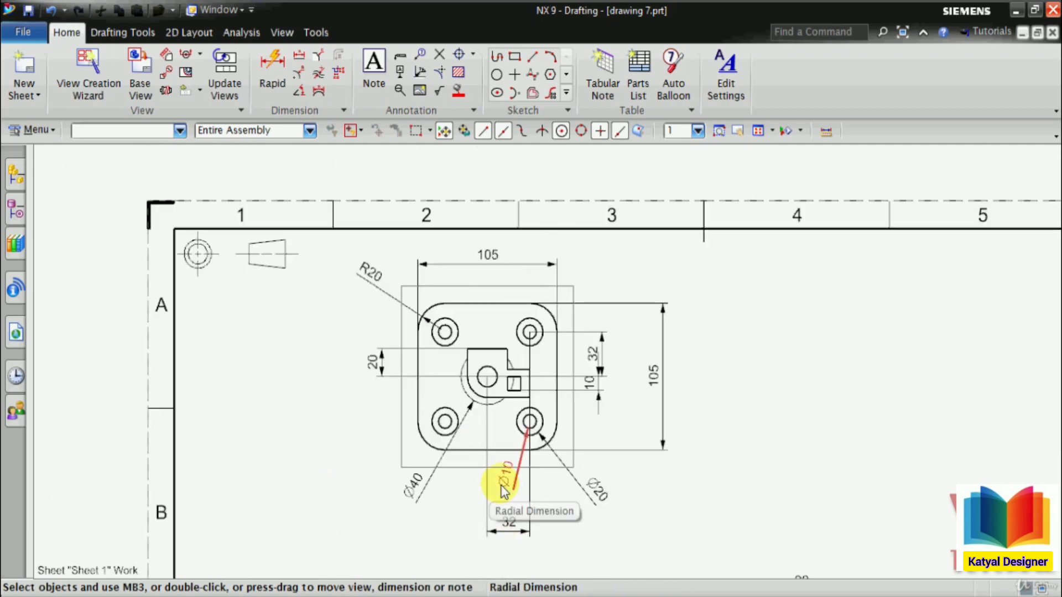
Return to the model1.prt sketch and hide the square's vertical and horizontal 105 mm dimensions.
click(621, 522)
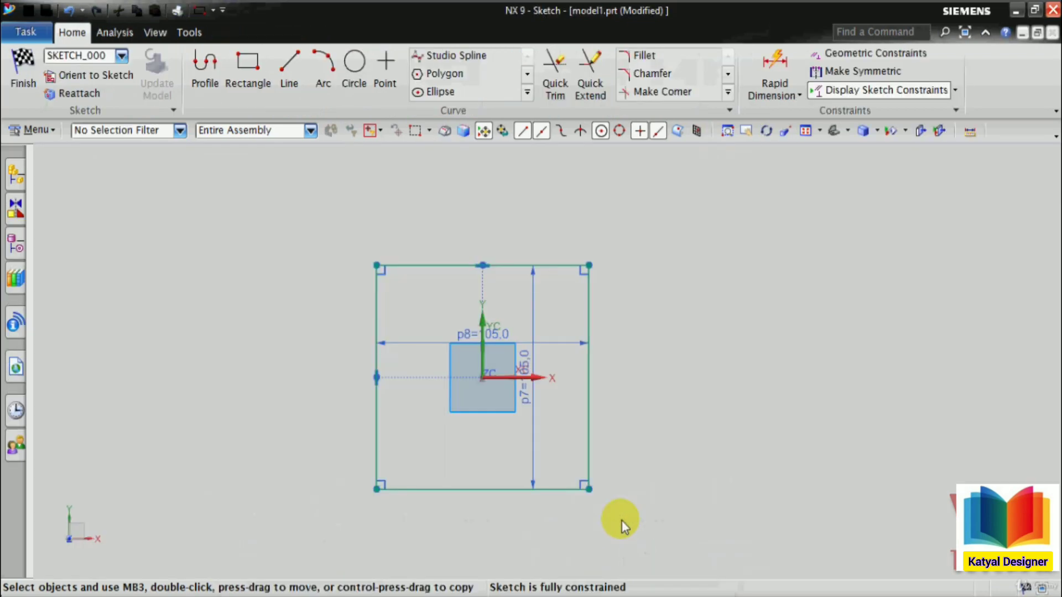
scroll(546, 406, up, 1)
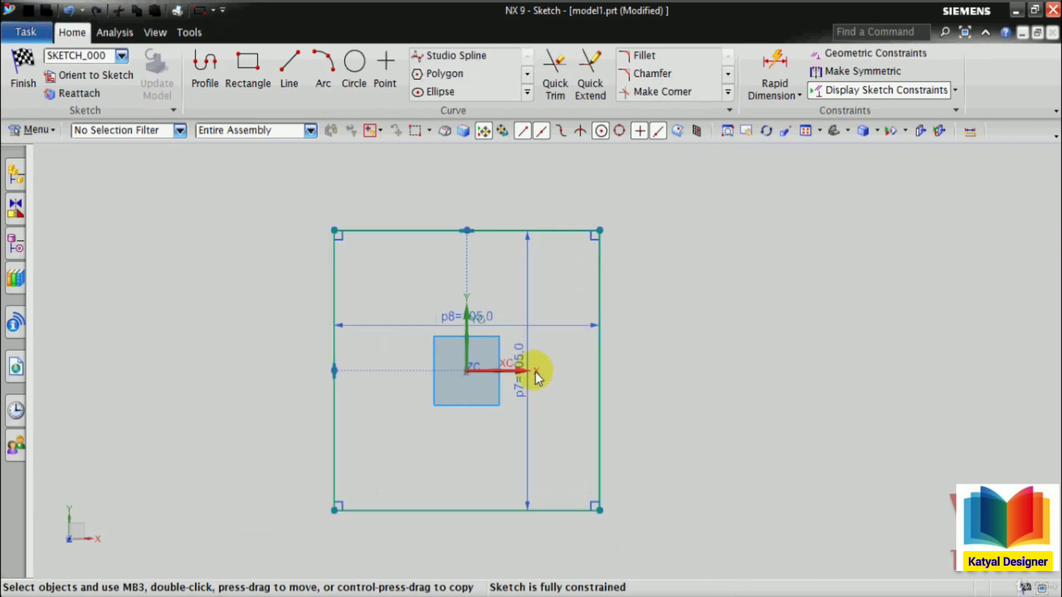
right_click(530, 346)
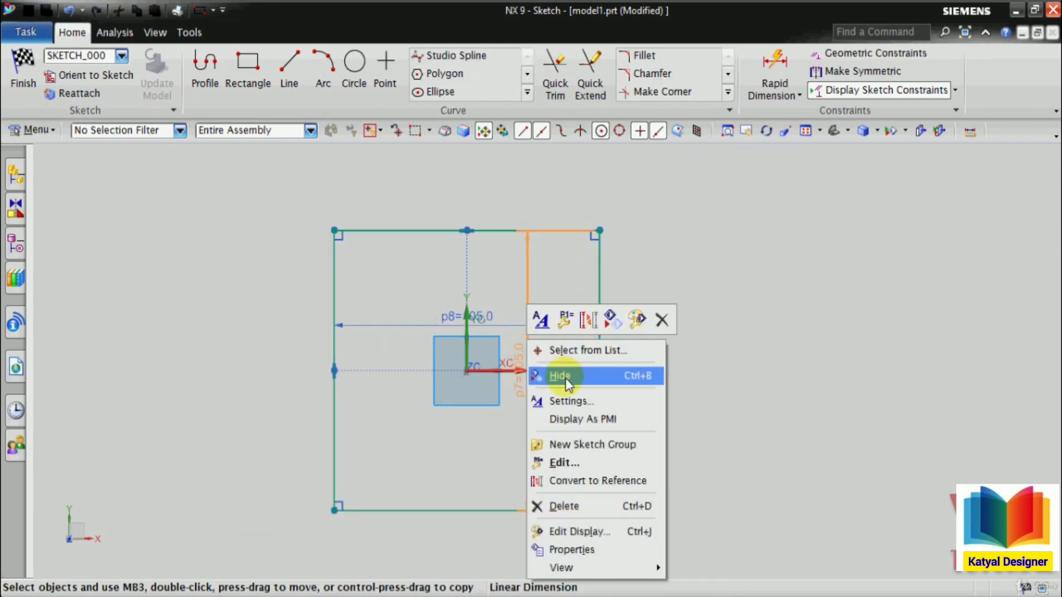
click(565, 377)
right_click(472, 318)
click(537, 365)
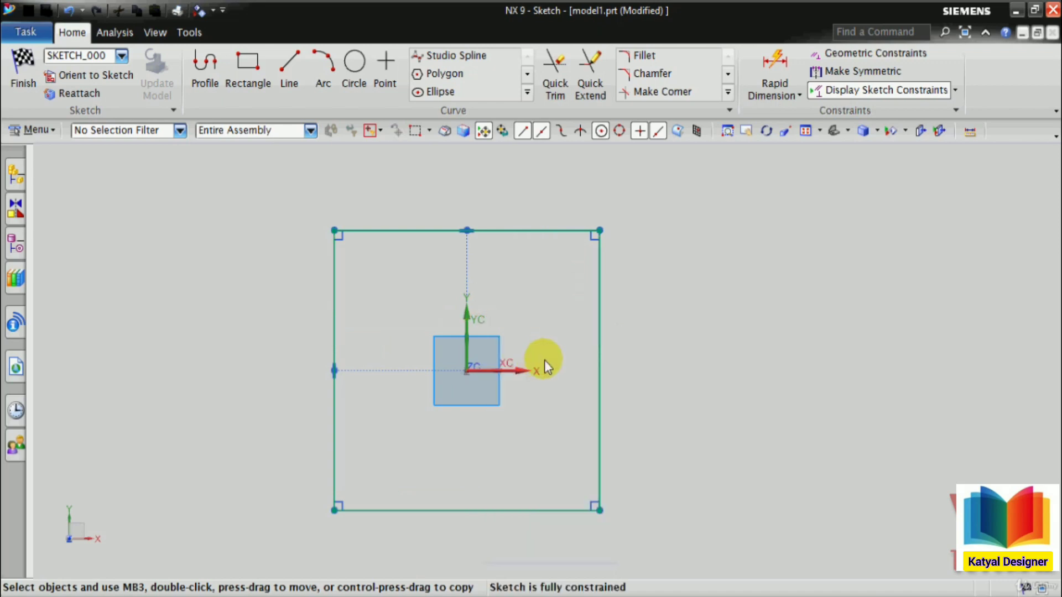
Turn off Continuous Auto Dimensioning and draw a 10 mm diameter circle inside the square near its upper-right corner.
click(957, 89)
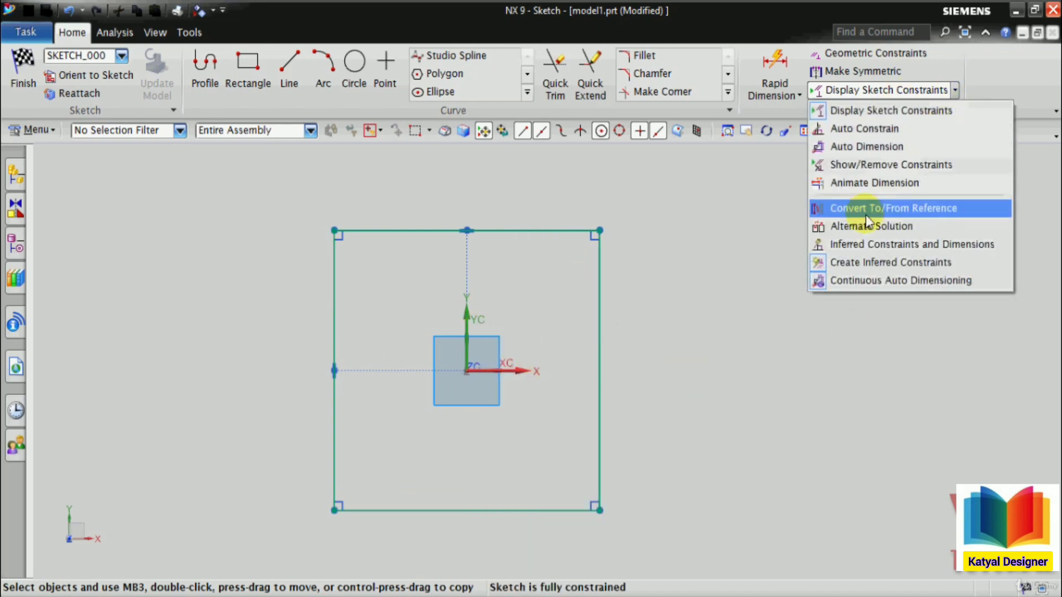
click(842, 284)
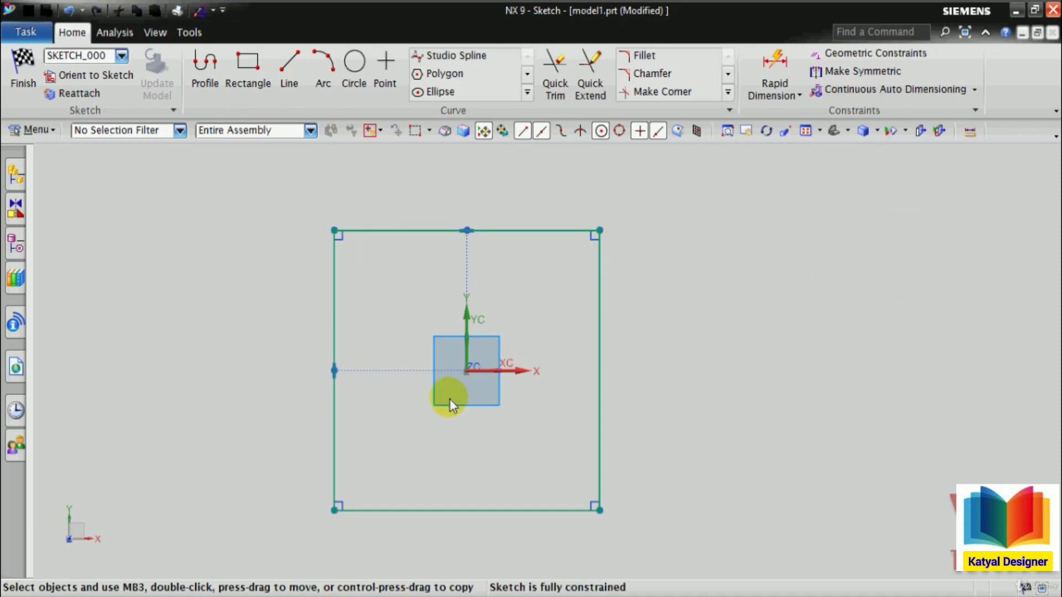
click(345, 71)
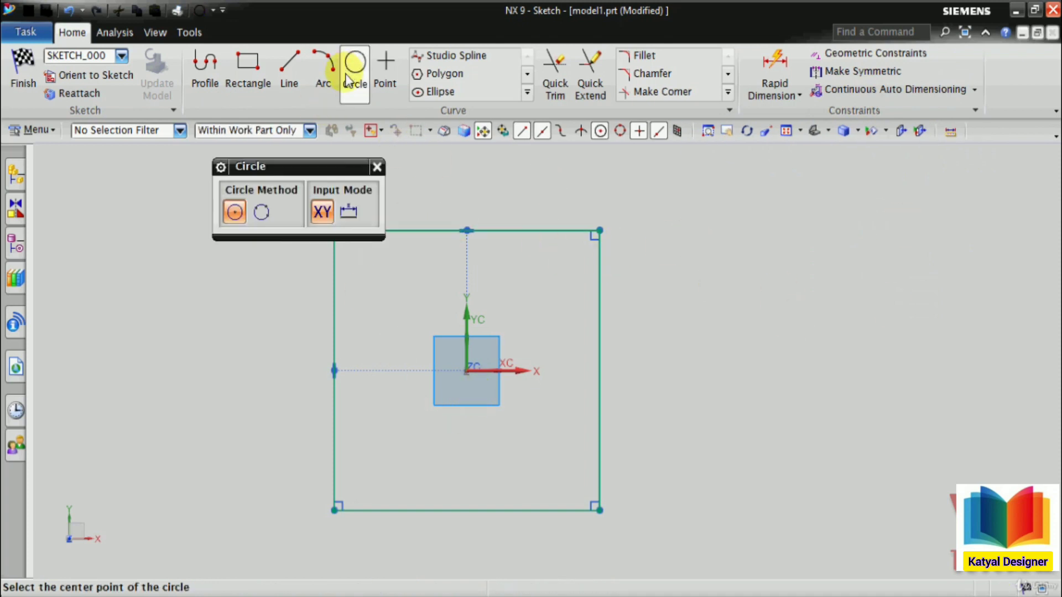
click(557, 269)
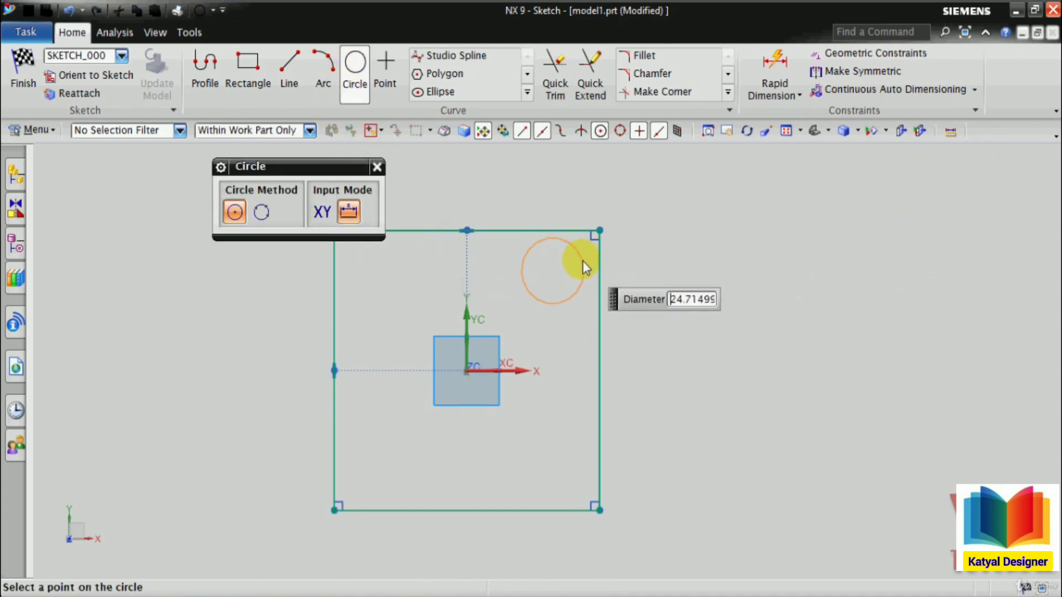
text(10)
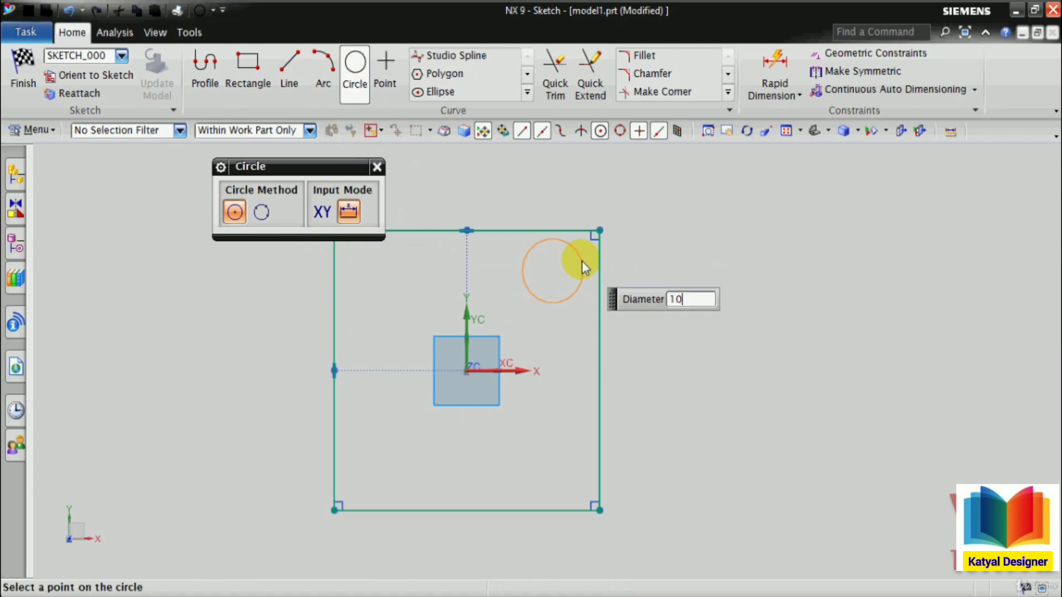
key(Return)
click(376, 167)
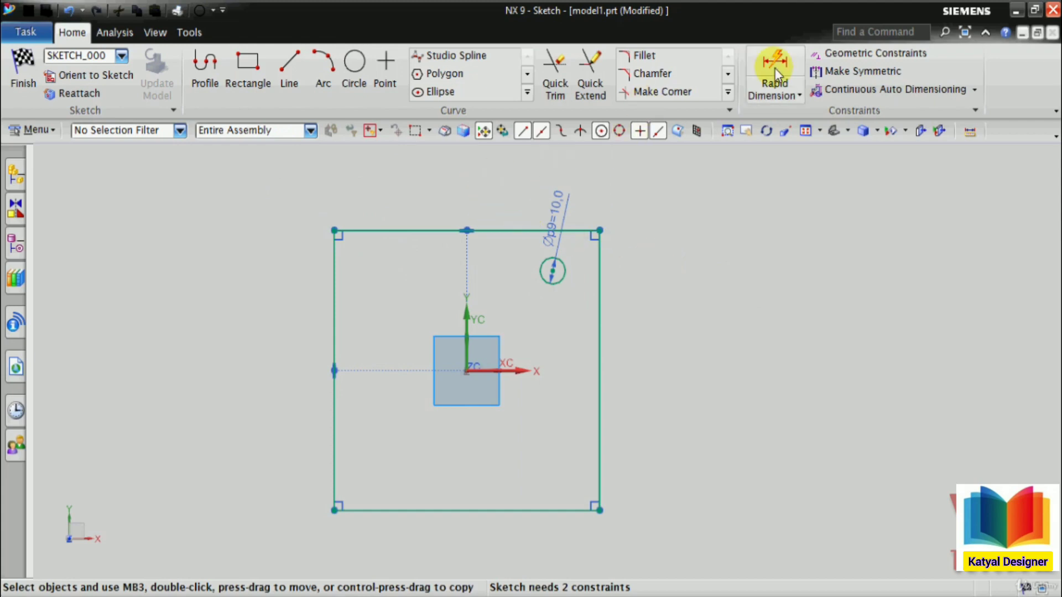
Dimension the circle's center horizontally from the sketch's vertical axis and set the distance to 32 mm.
click(768, 91)
click(785, 113)
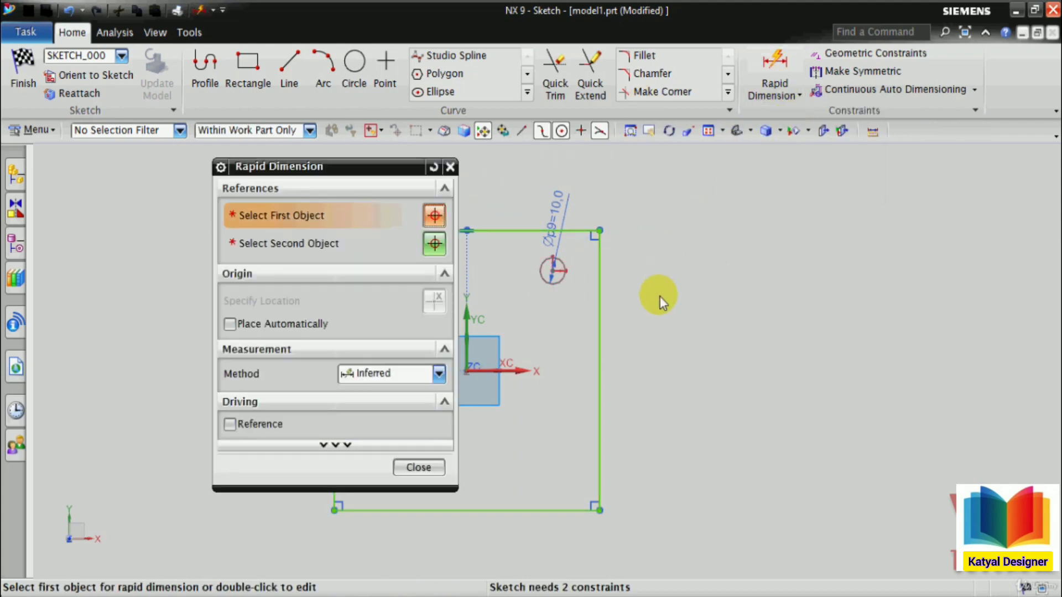
drag(356, 166, 204, 152)
scroll(539, 323, up, 1)
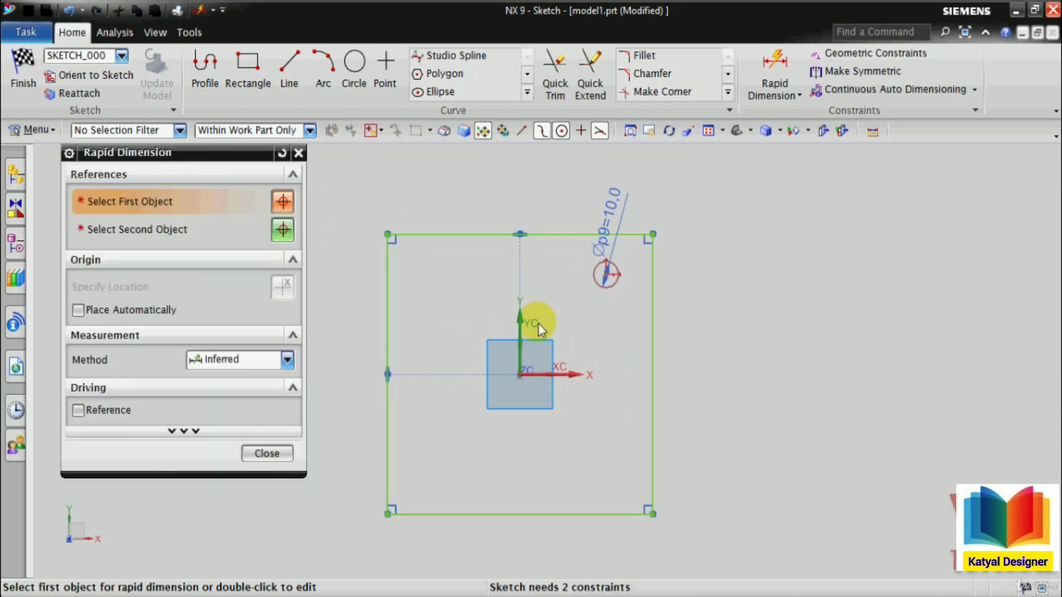
click(525, 342)
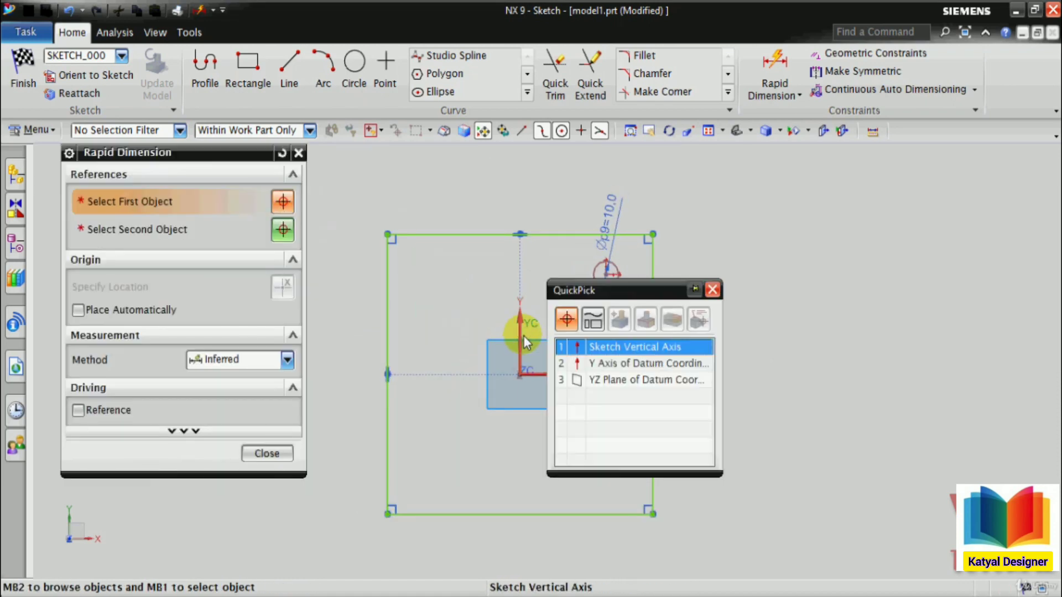
click(606, 346)
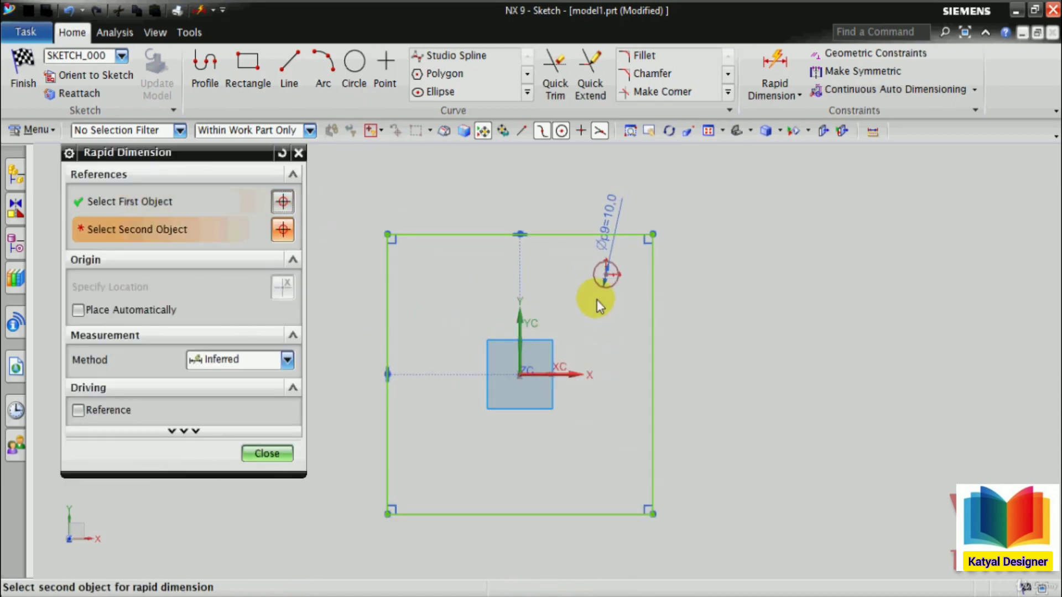
click(606, 272)
click(566, 165)
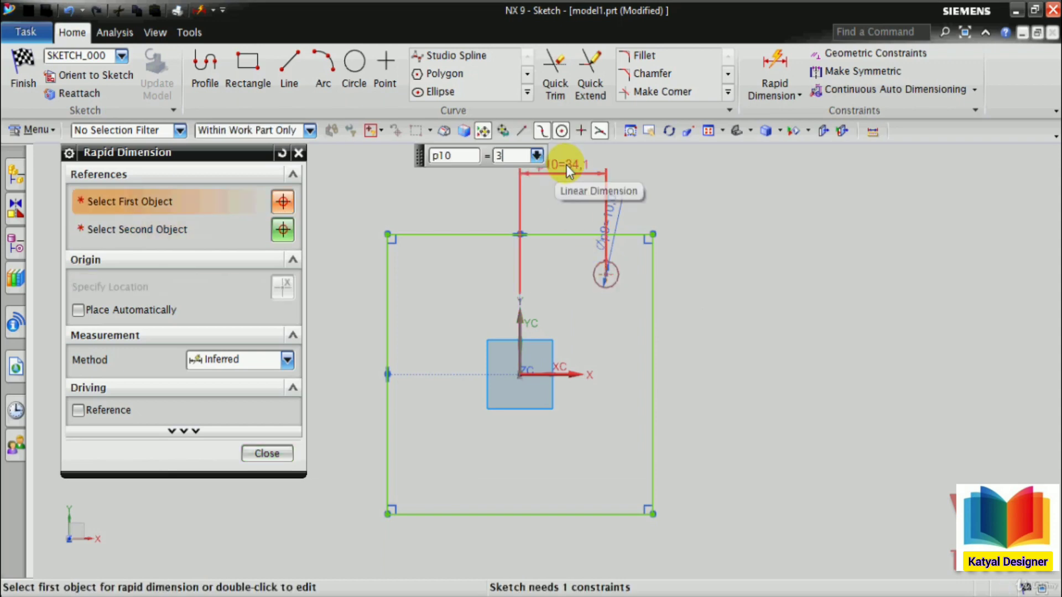
text(32)
key(Return)
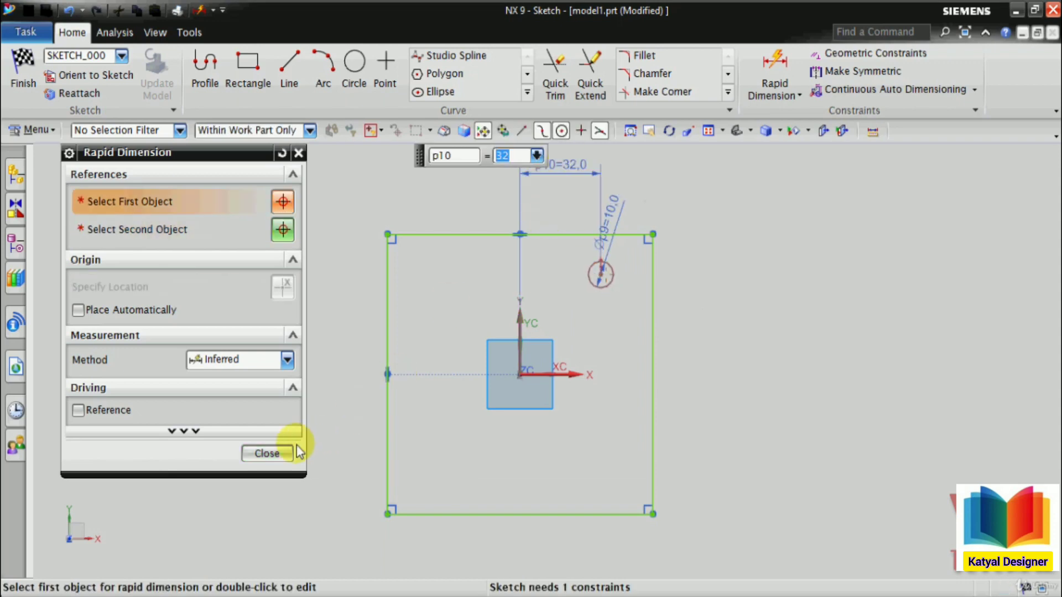
Dimension the circle's center vertically from the sketch's horizontal axis and set the distance to 32 mm.
click(558, 374)
click(602, 275)
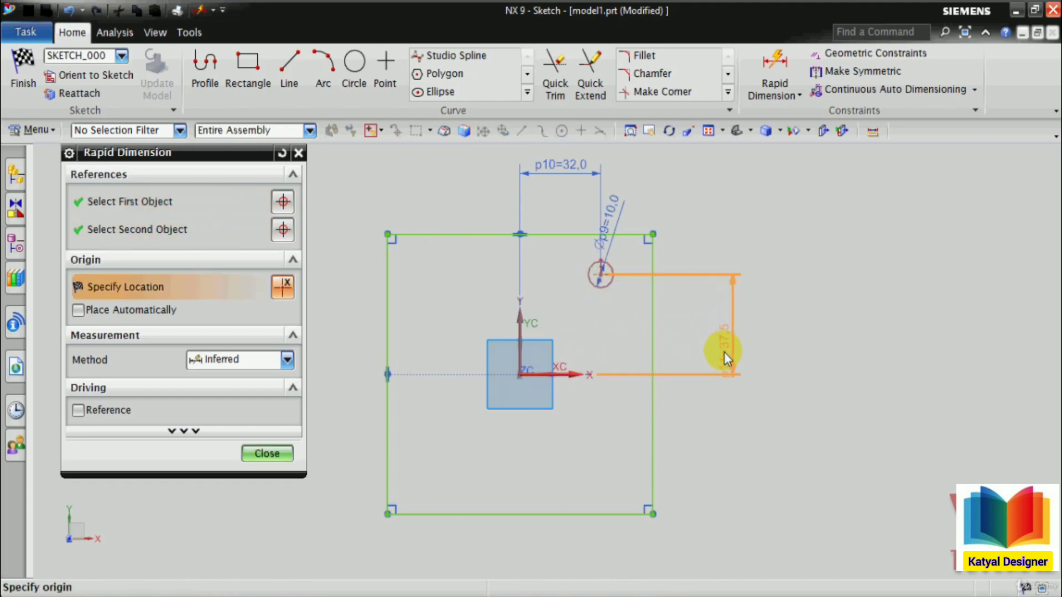
click(732, 333)
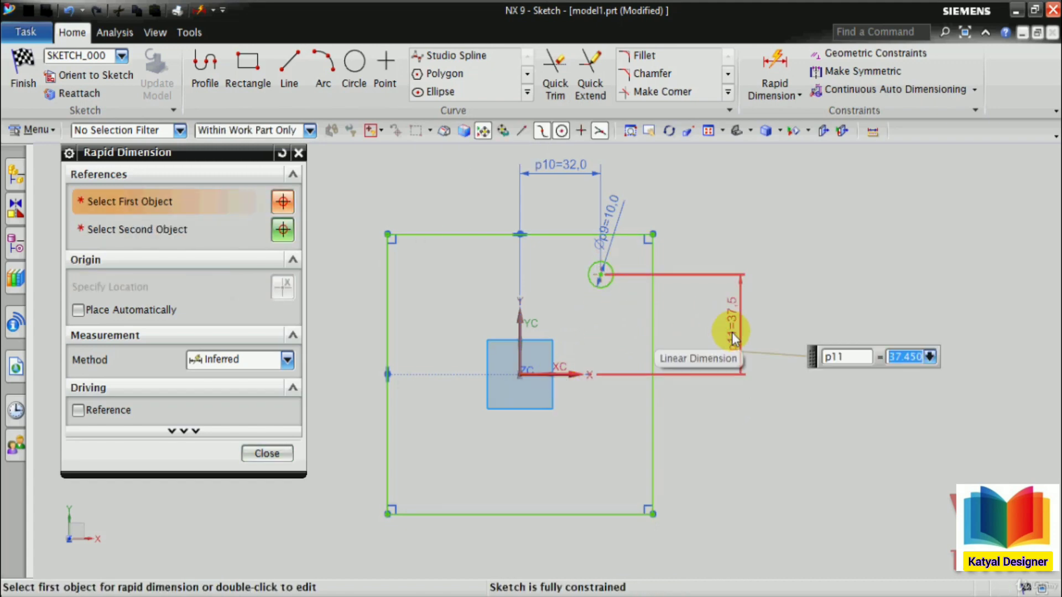
text(32)
key(Return)
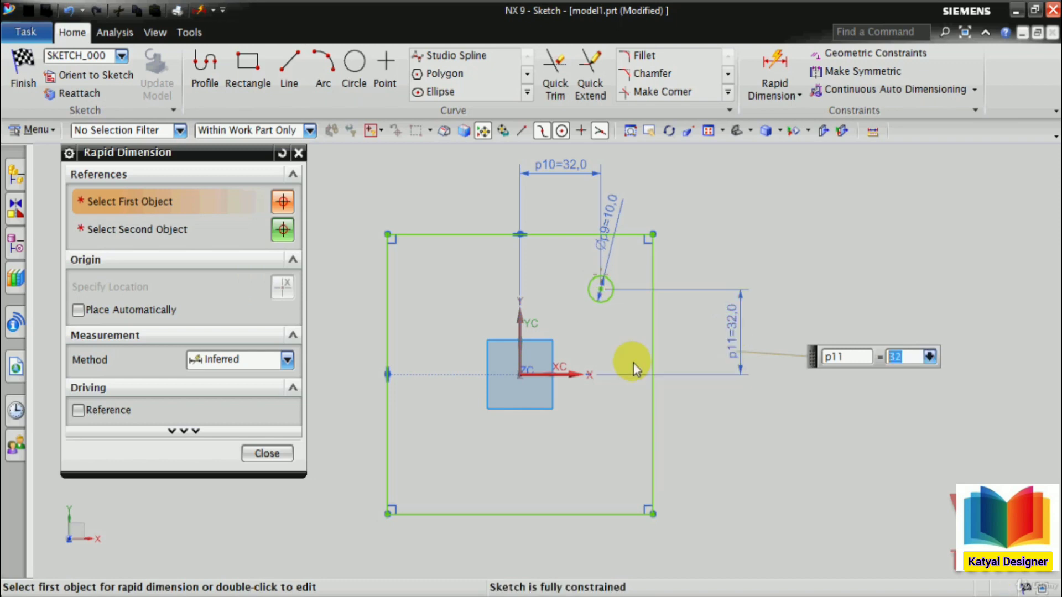
click(267, 452)
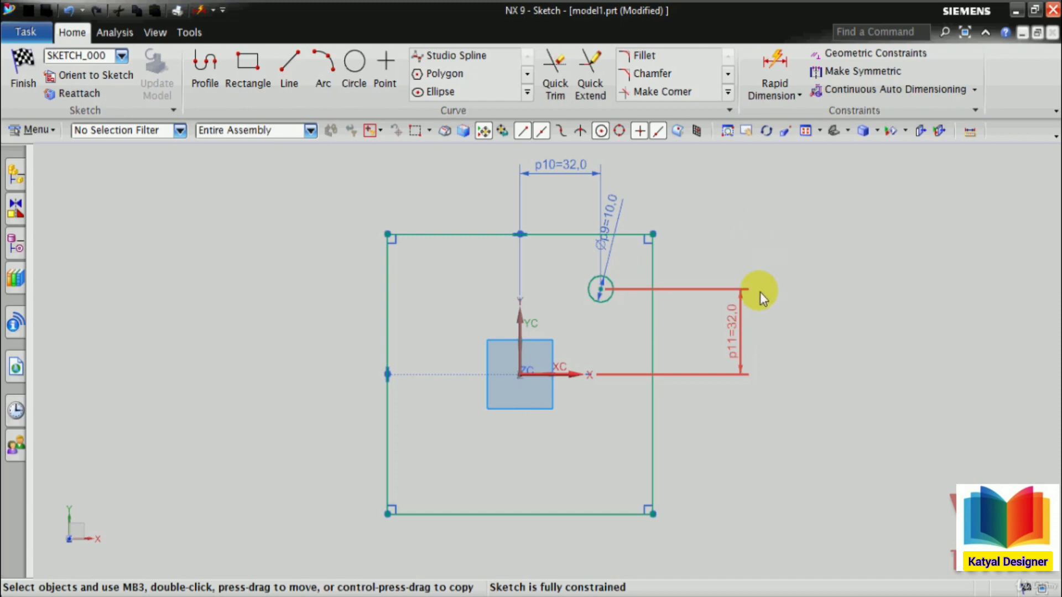
Hide the circle's diameter dimension and its two 32 mm position dimensions.
click(739, 343)
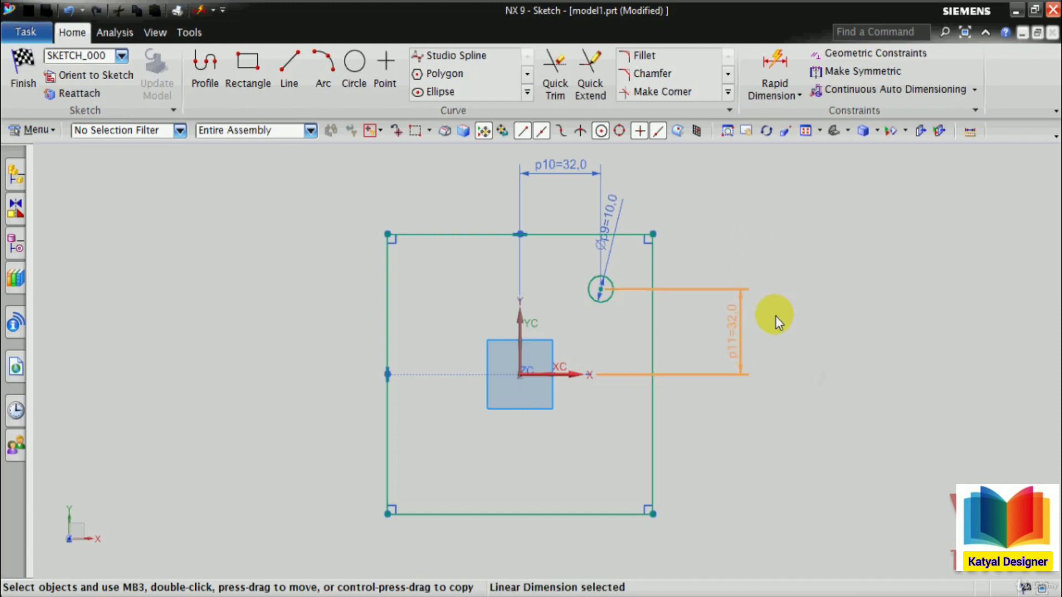
click(609, 227)
right_click(565, 167)
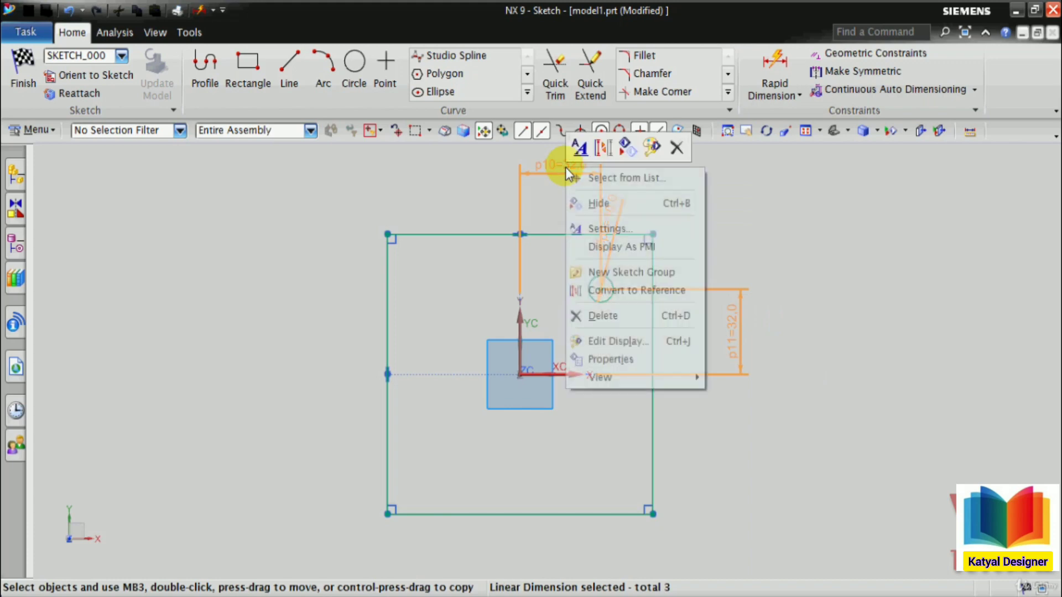
click(597, 204)
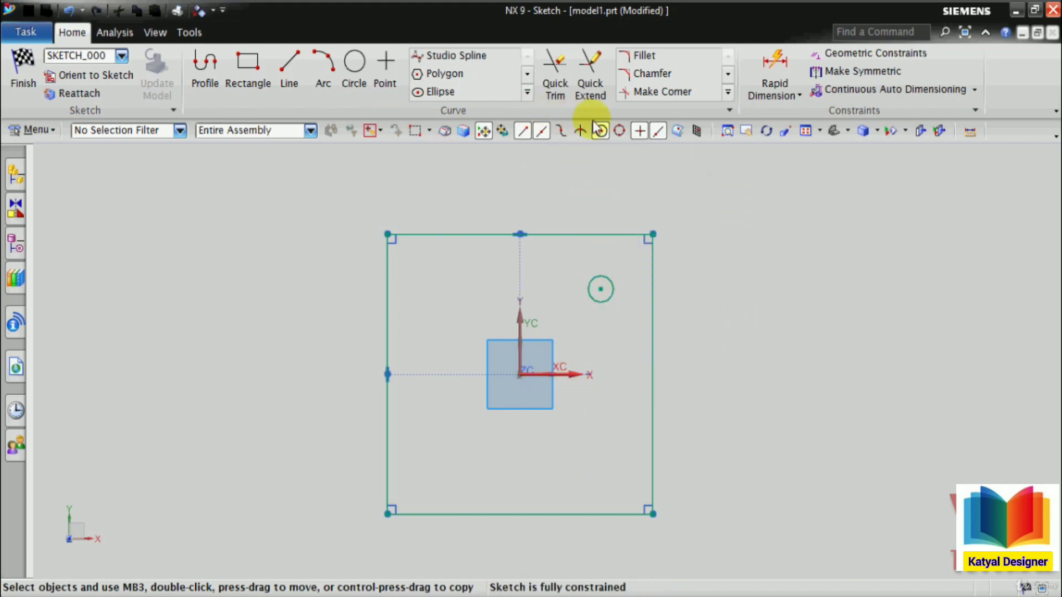
Mirror the 10 mm circle about the sketch's vertical axis with Mirror Curve.
click(527, 92)
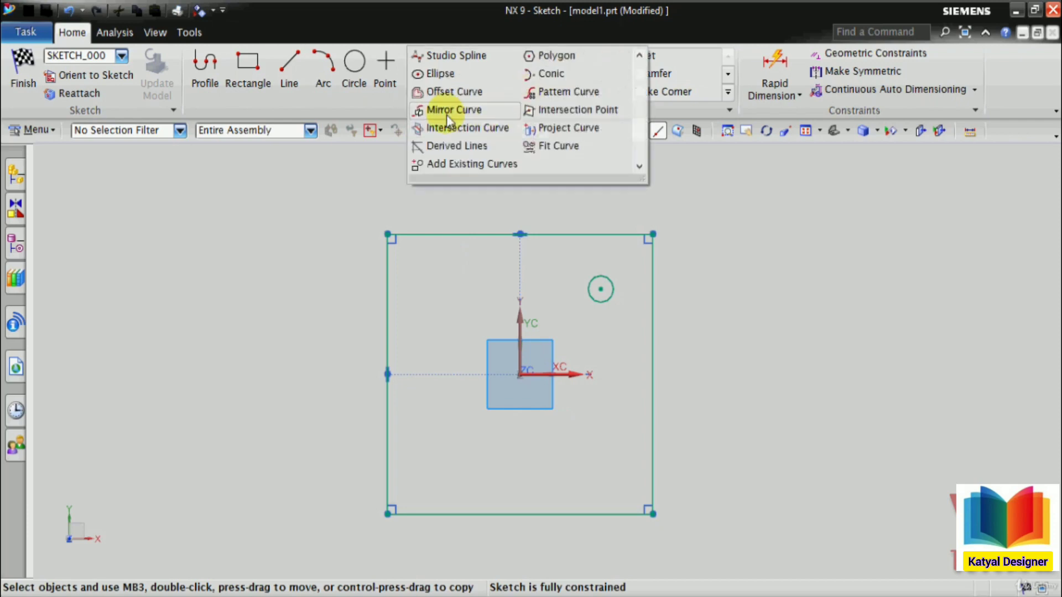
click(446, 109)
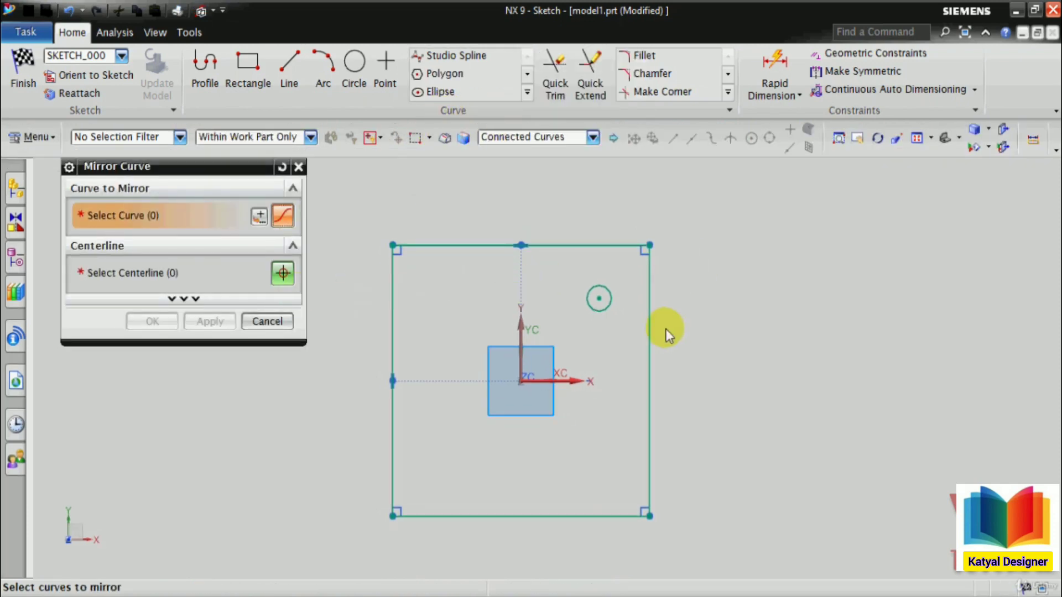
click(608, 285)
scroll(461, 291, up, 2)
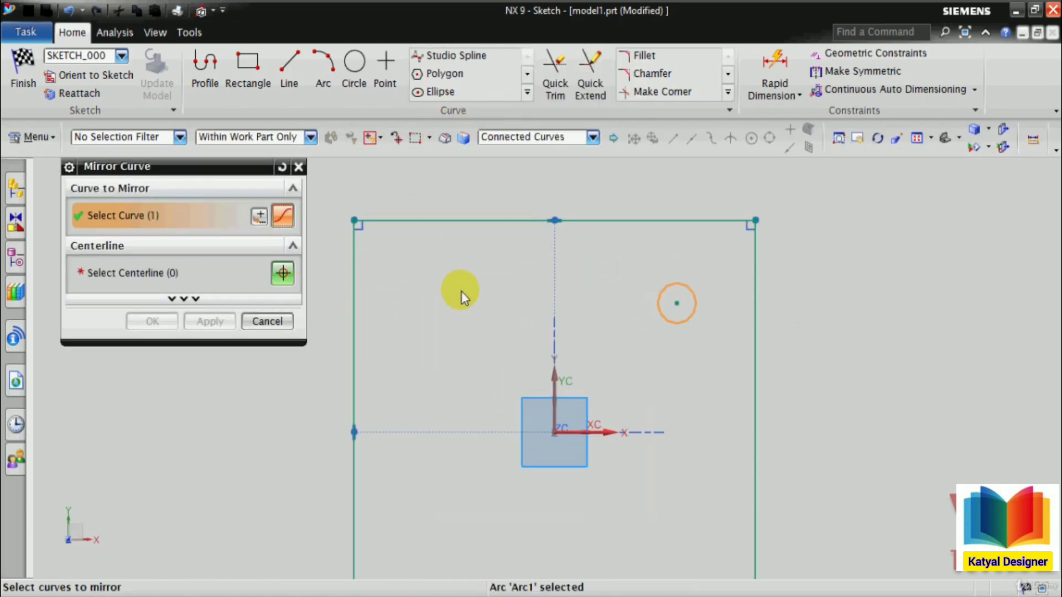
click(161, 273)
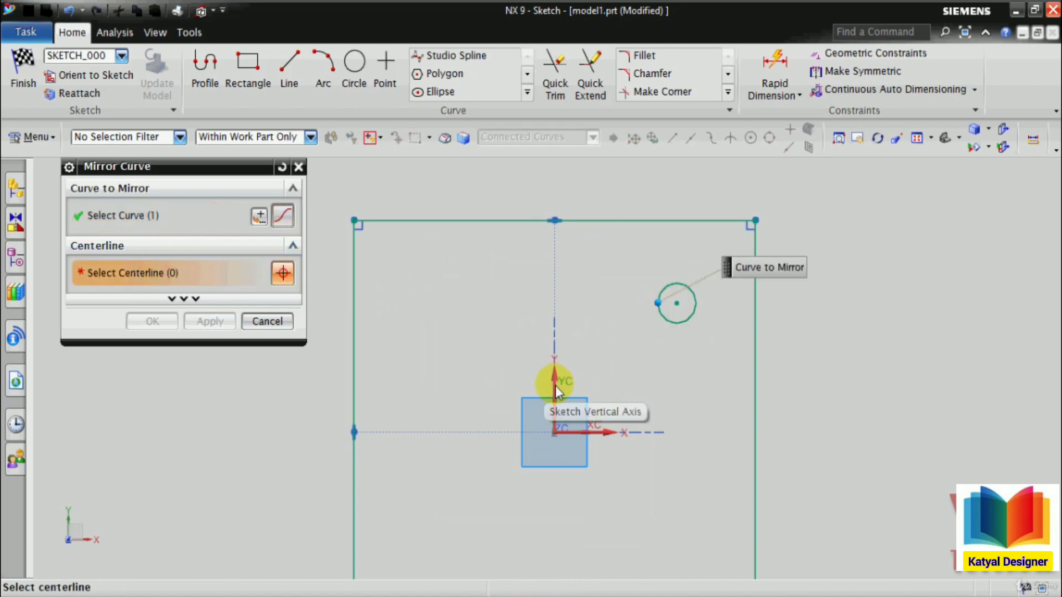
click(556, 386)
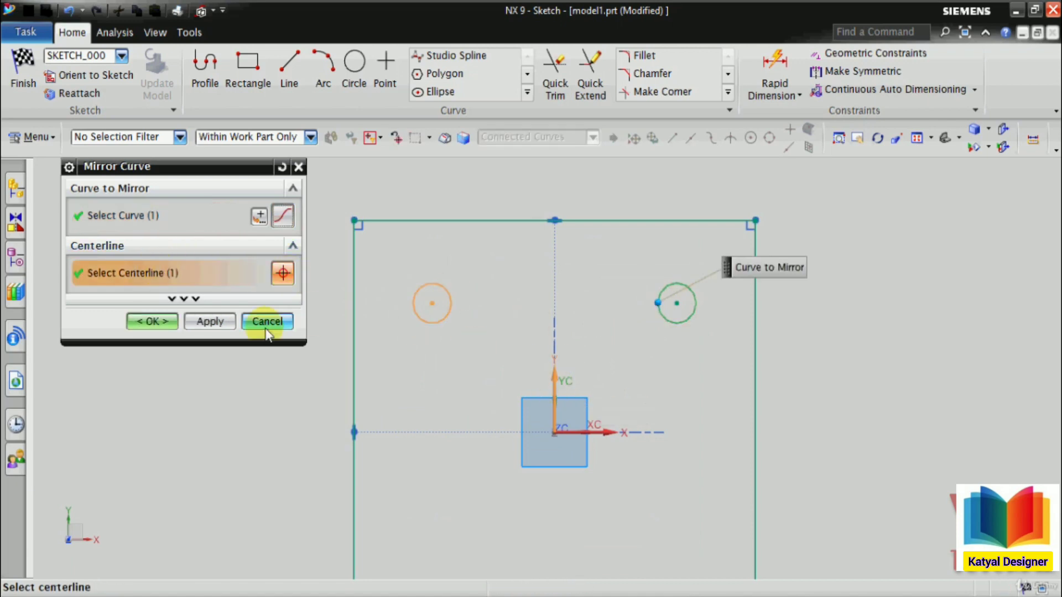
click(210, 321)
Mirror the original upper-right circle about the horizontal axis to create the lower-right hole.
scroll(382, 230, down, 3)
scroll(526, 274, up, 4)
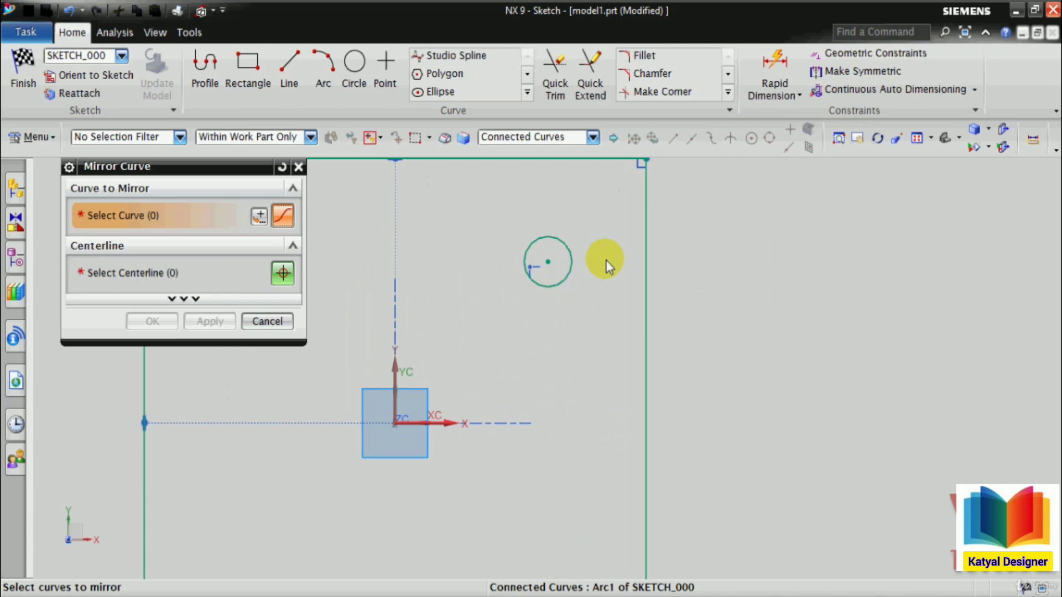
click(565, 241)
click(202, 276)
scroll(419, 344, up, 2)
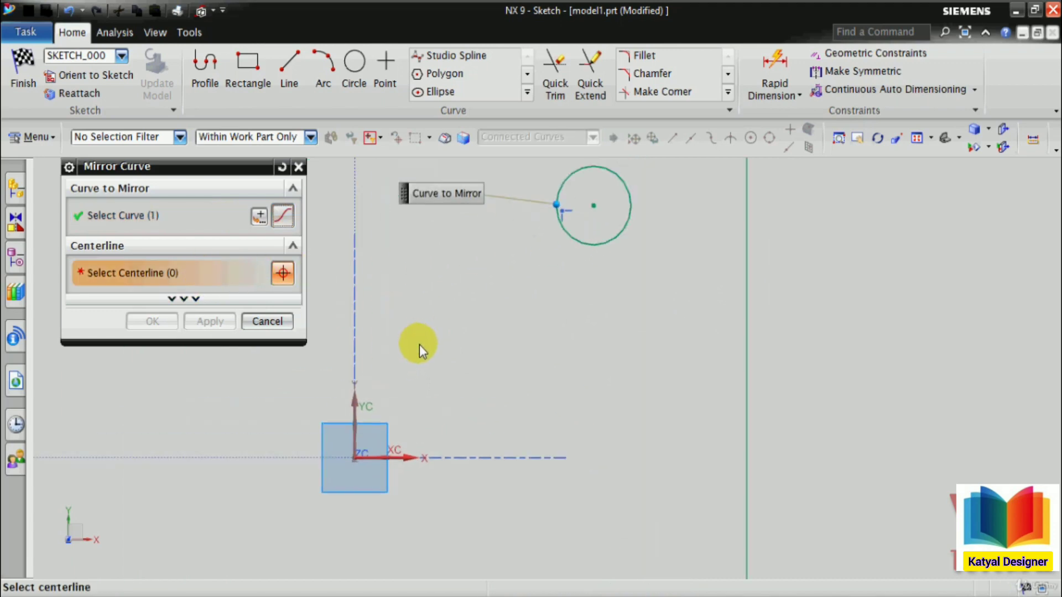
click(391, 456)
scroll(479, 370, down, 3)
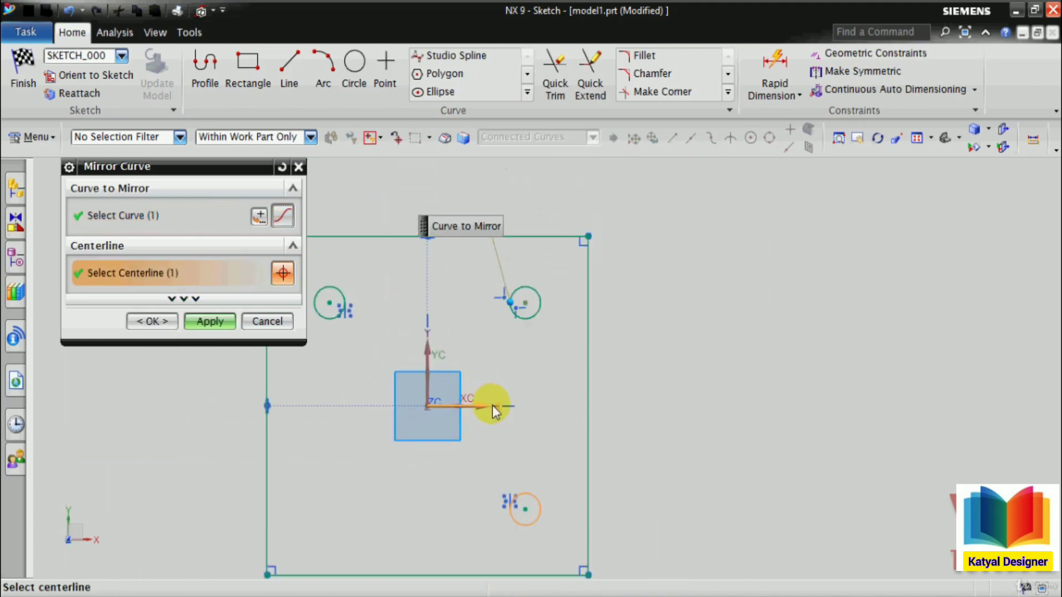
click(209, 329)
Mirror the upper-left circle about the X axis of the datum coordinate system and finish Mirror Curve.
scroll(511, 406, down, 3)
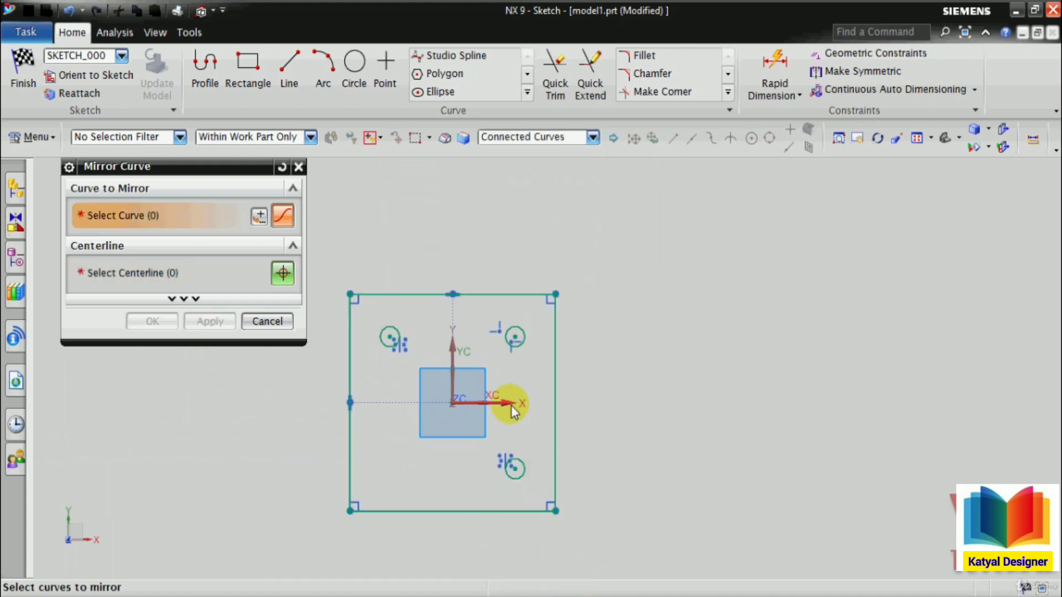
scroll(390, 440, up, 3)
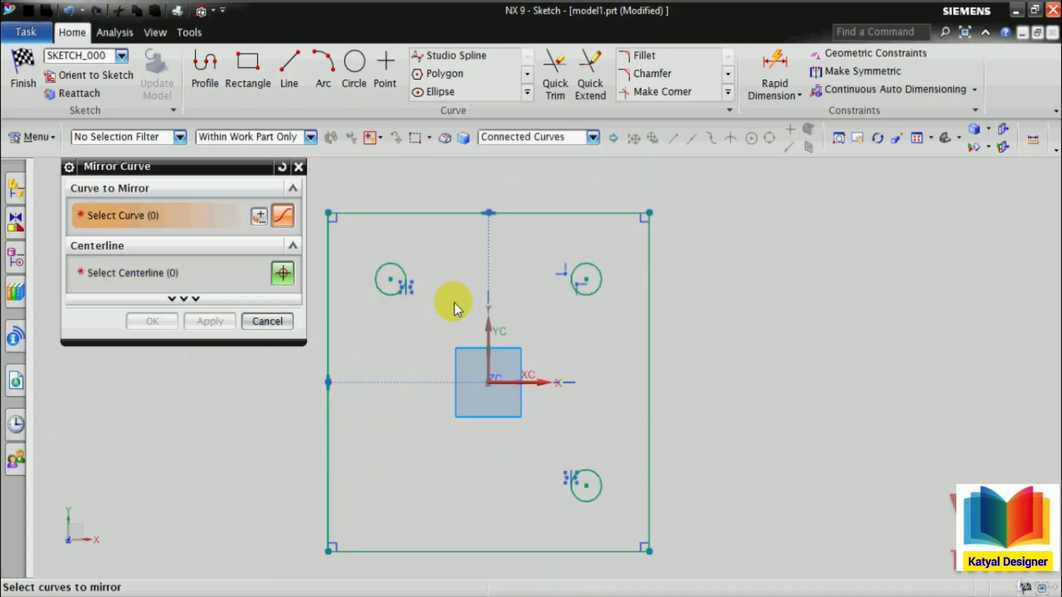
click(403, 272)
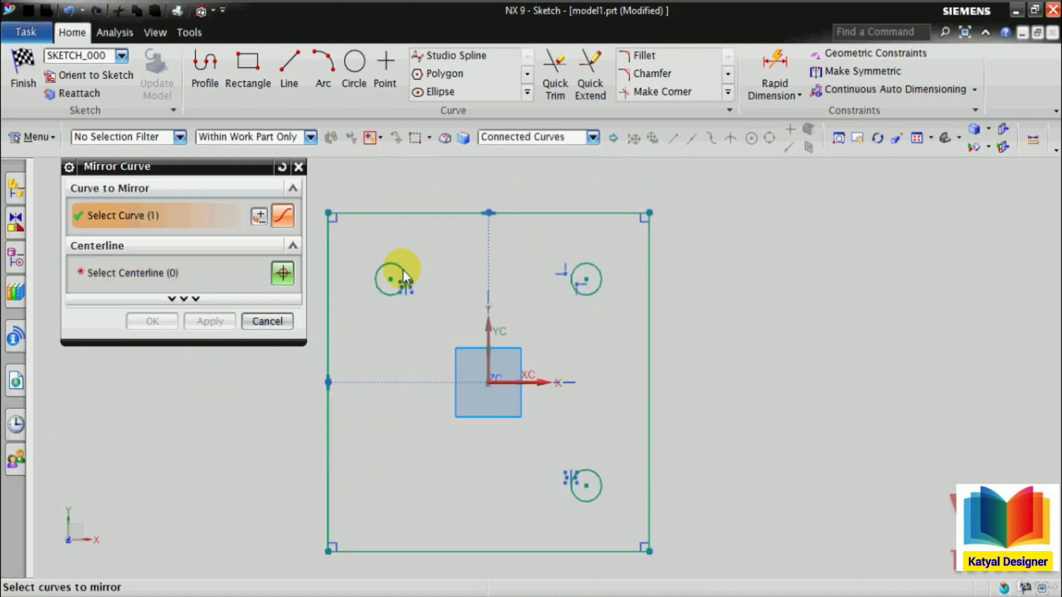
click(152, 273)
click(526, 387)
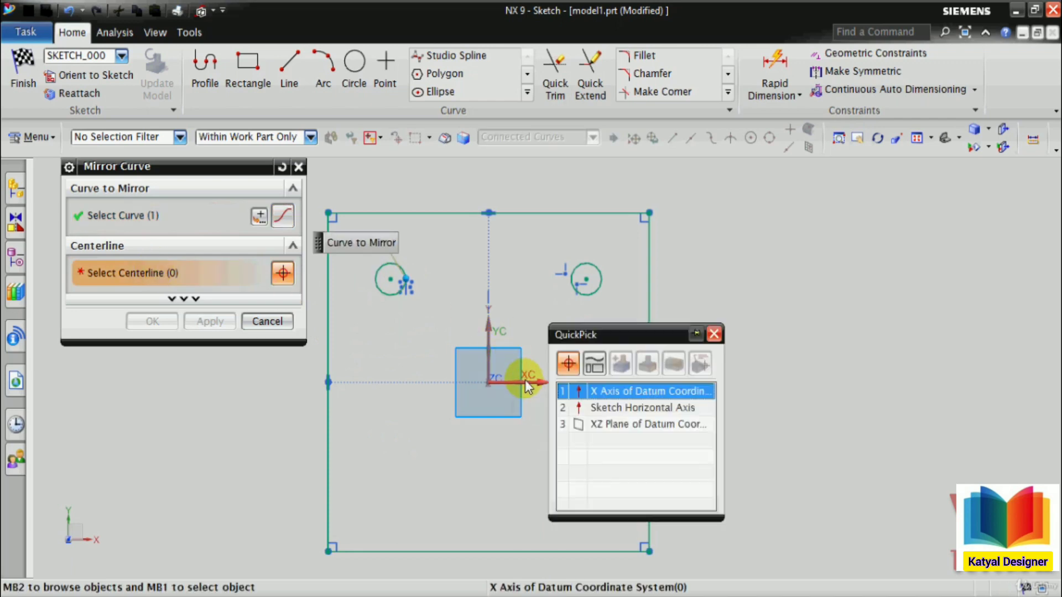
click(600, 391)
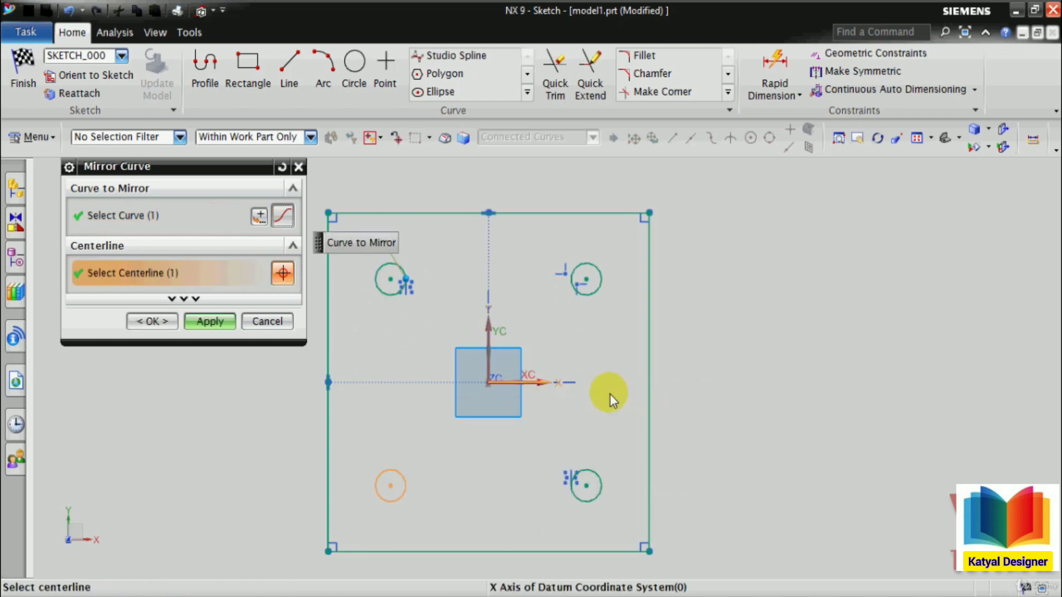
click(145, 324)
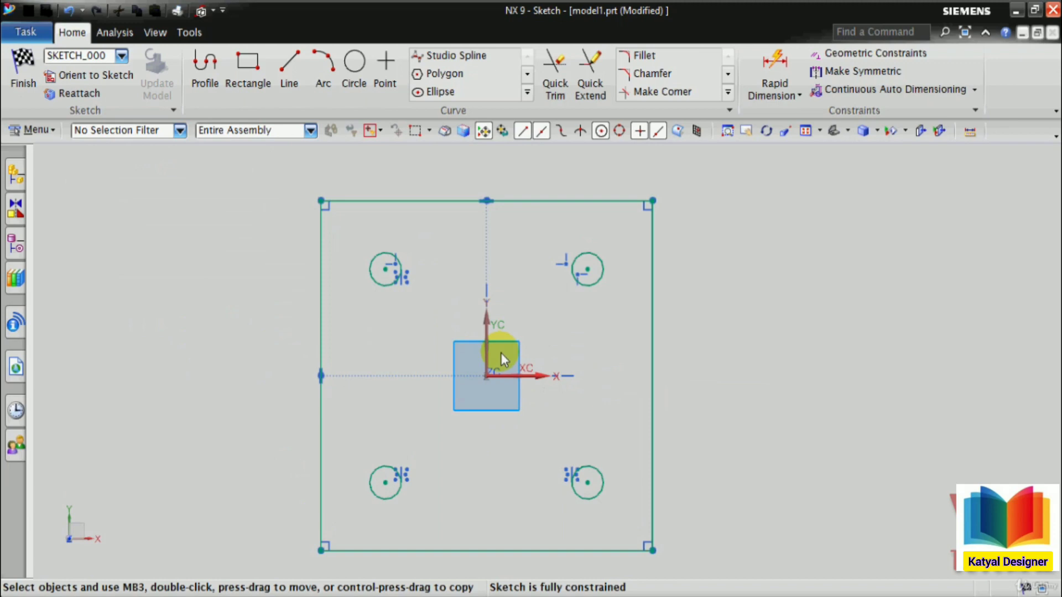
Finish the sketch and extrude the square with its four holes from 0 to 10 mm as a solid plate.
click(21, 83)
click(207, 355)
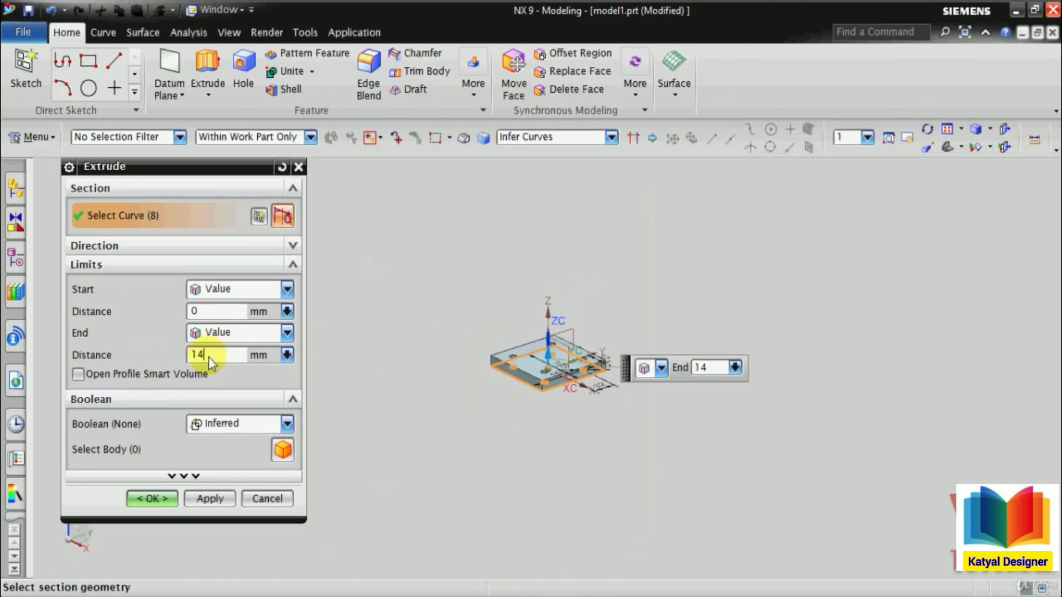
text(10)
key(Return)
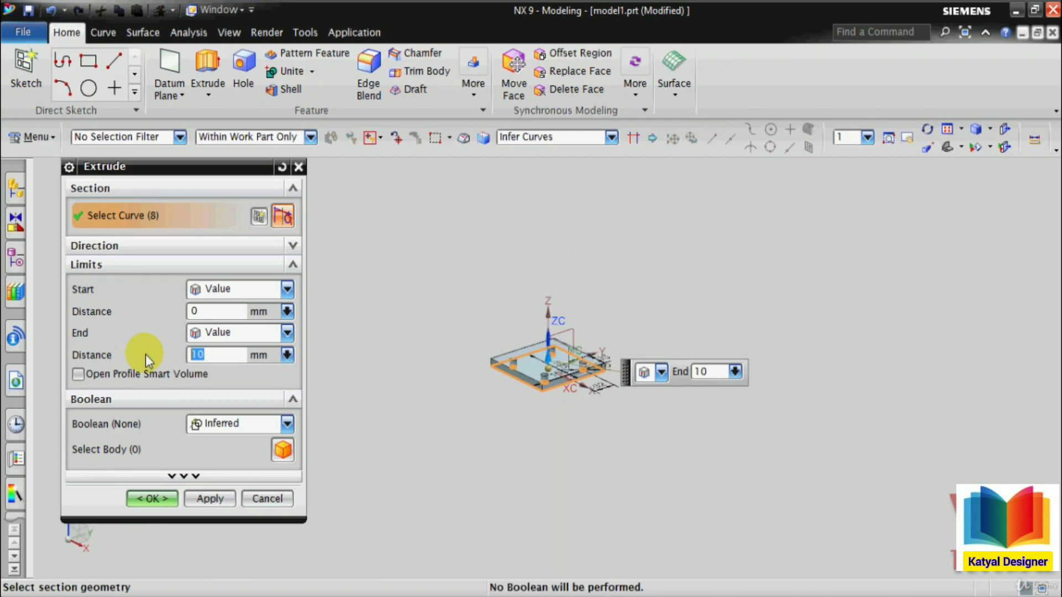
click(135, 498)
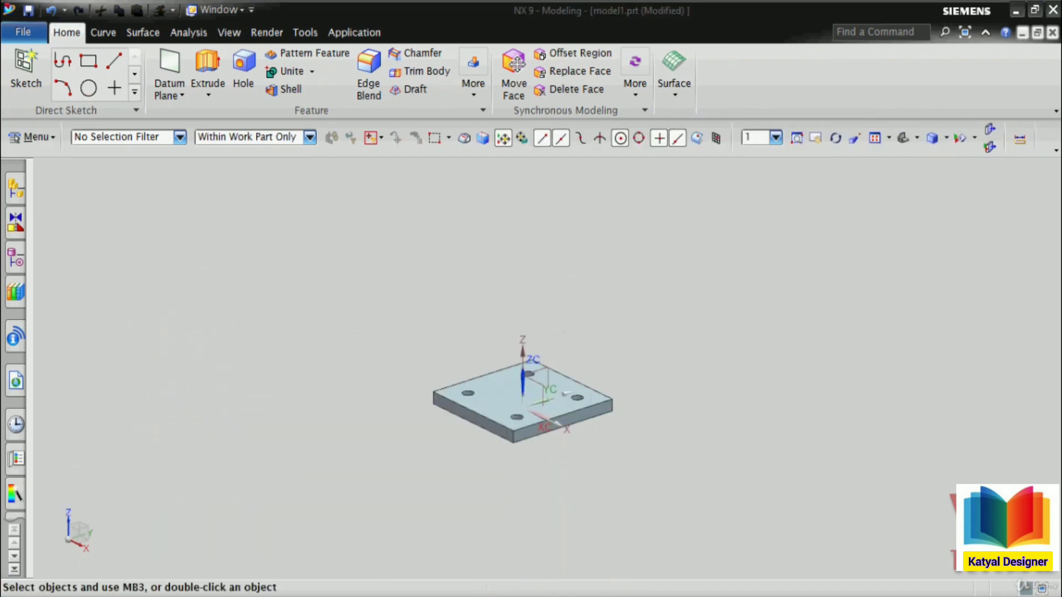
Examine the diameter of the circular boss at the plate's center in drawing 7.prt and return to model1.prt.
mouse_move(430, 556)
click(376, 533)
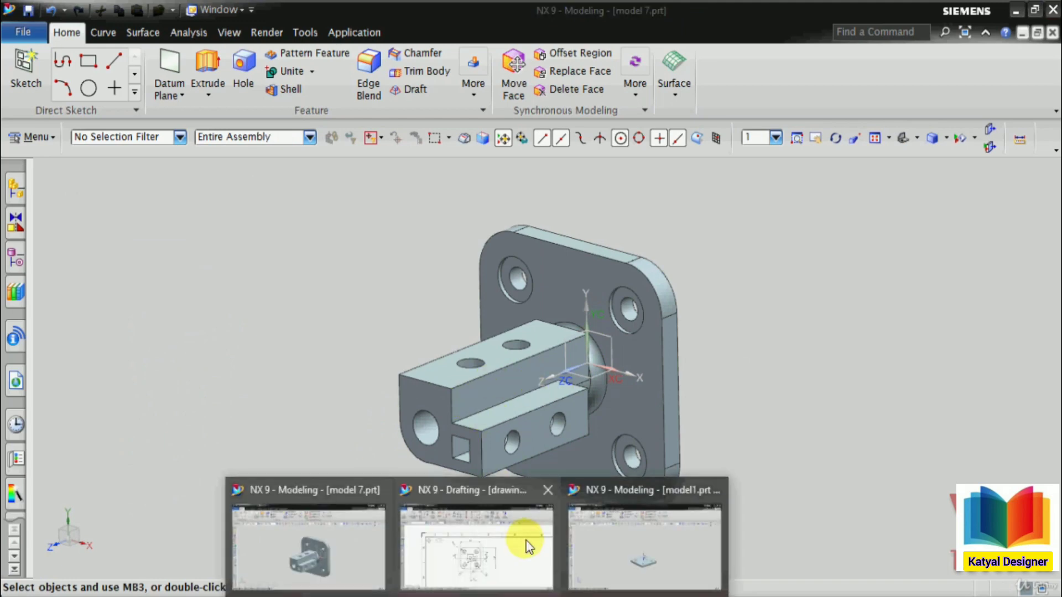
click(474, 532)
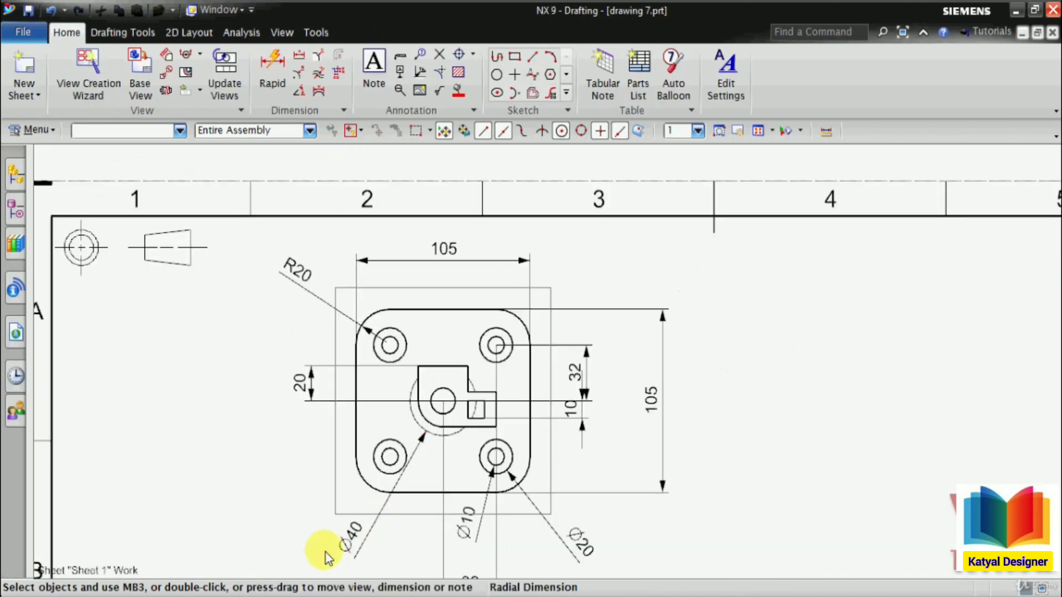
click(588, 523)
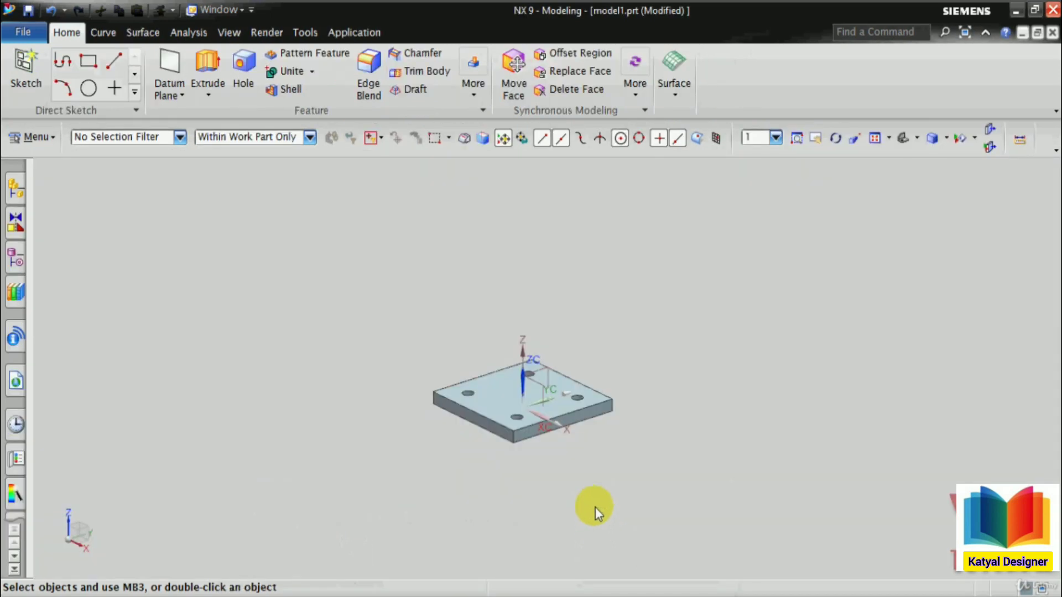
Start an extrusion and open its section sketch on the top face of the base plate.
click(209, 95)
click(224, 111)
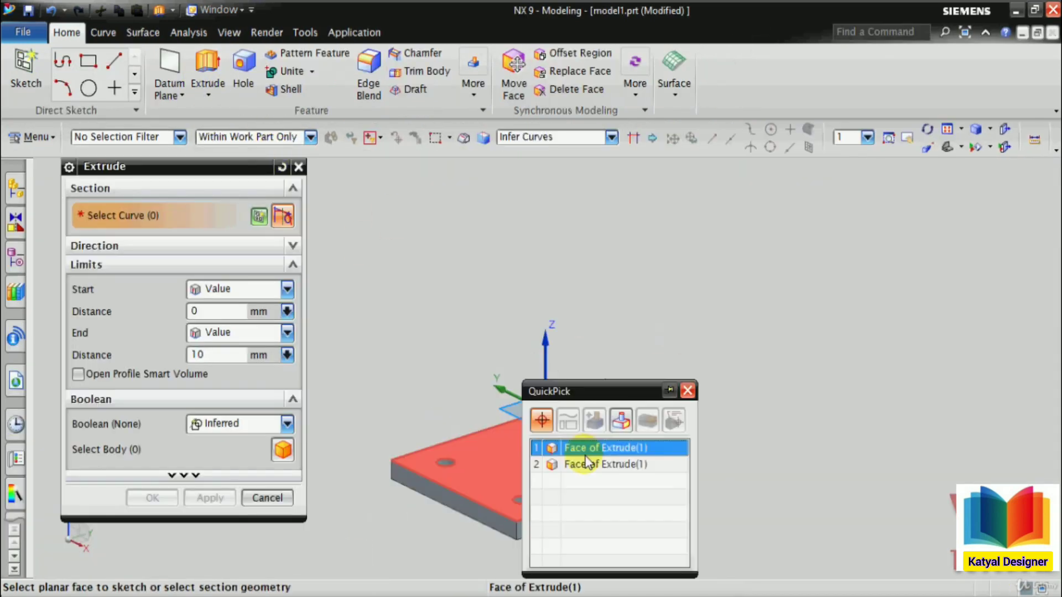
click(587, 462)
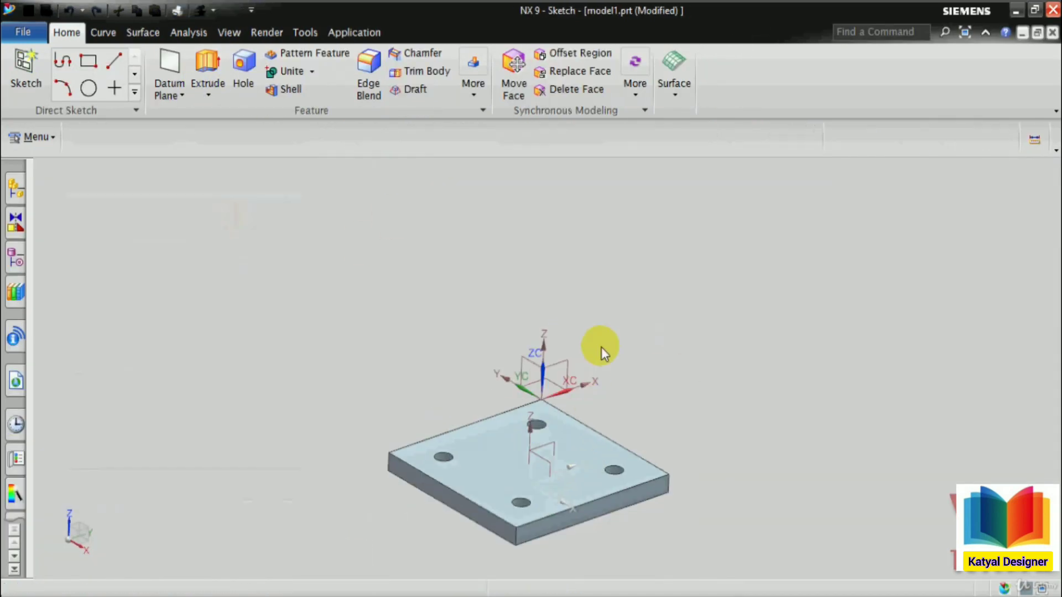
Examine the central boss and hole dimensions in the top-left view of drawing 7.prt and return to the model1.prt sketch.
mouse_move(485, 589)
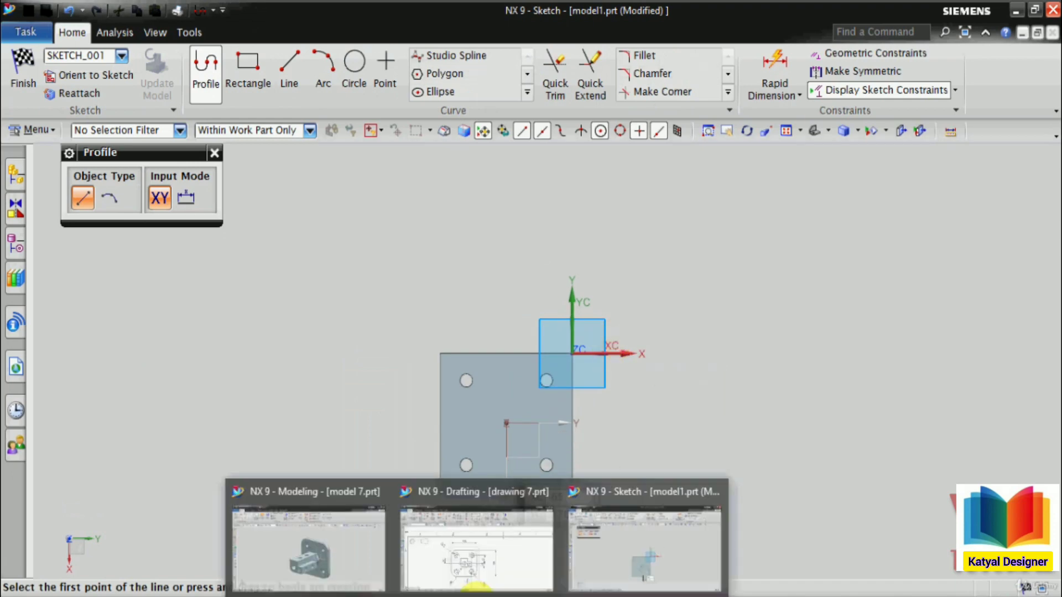
click(343, 535)
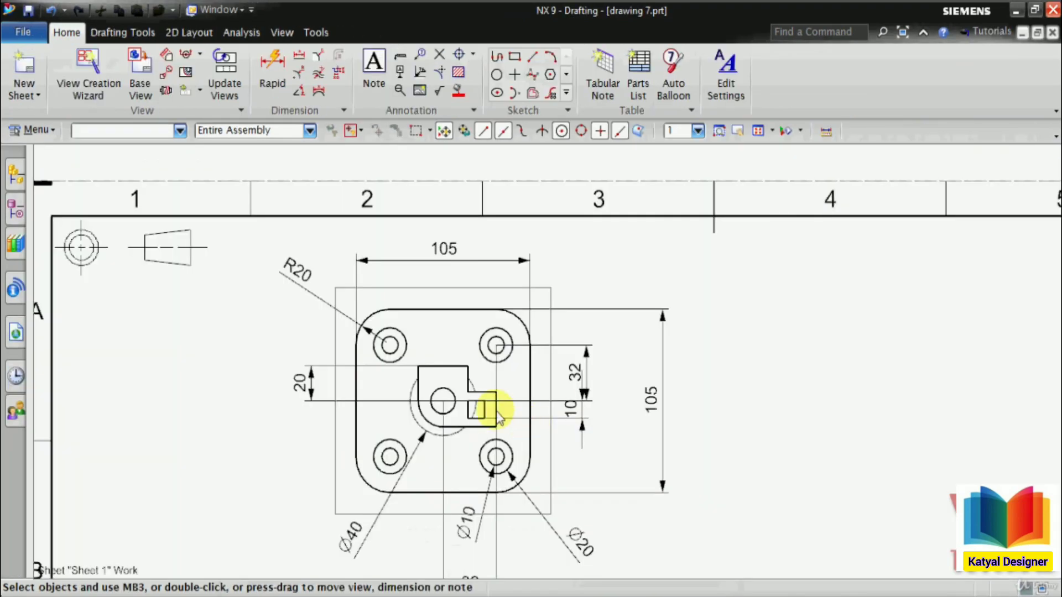
scroll(487, 420, down, 2)
scroll(475, 443, up, 2)
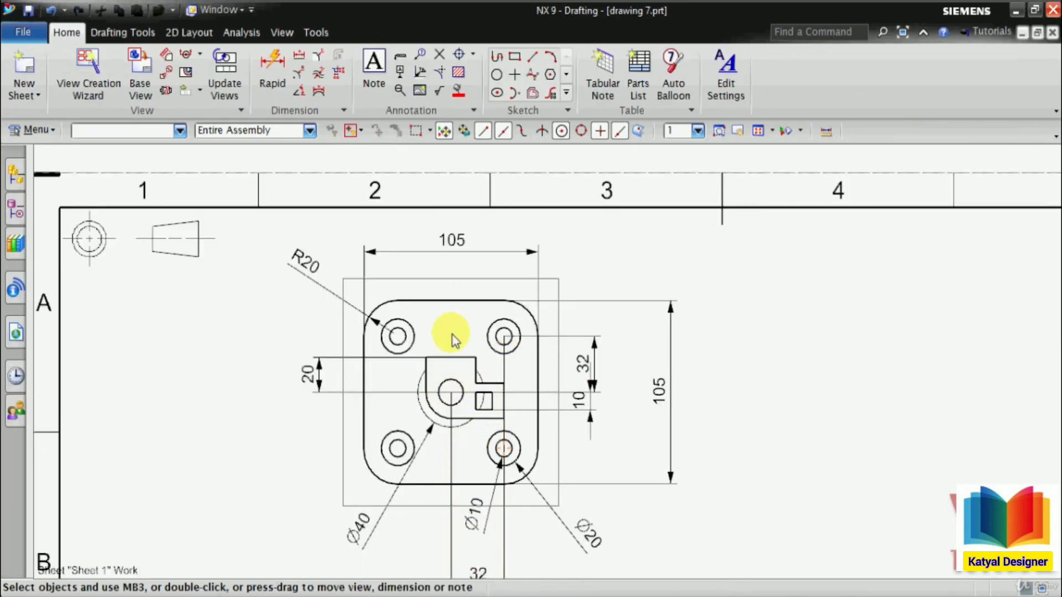
scroll(525, 387, down, 3)
scroll(528, 387, up, 2)
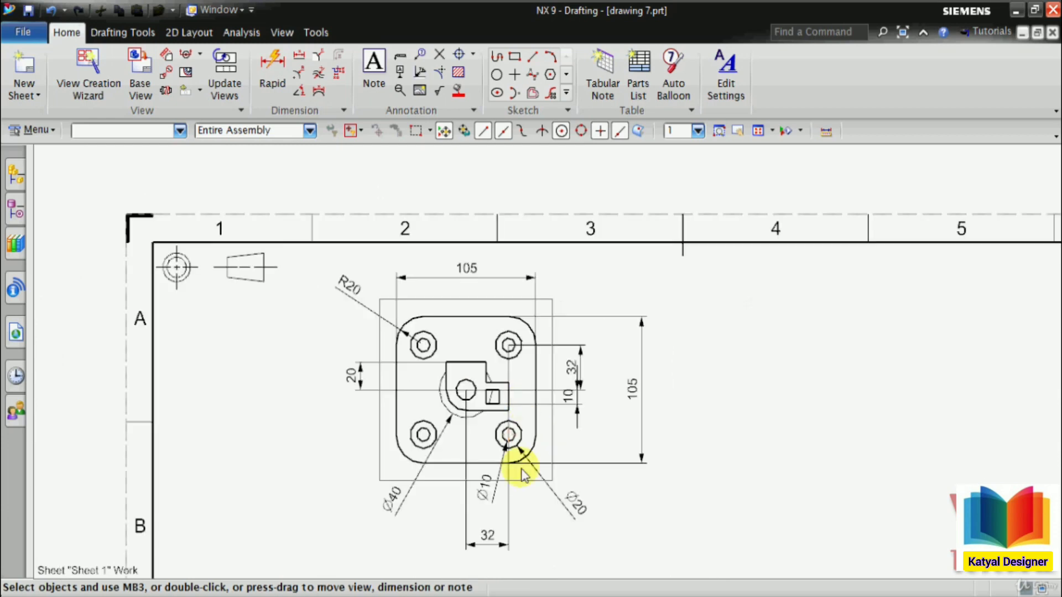
mouse_move(486, 589)
click(597, 545)
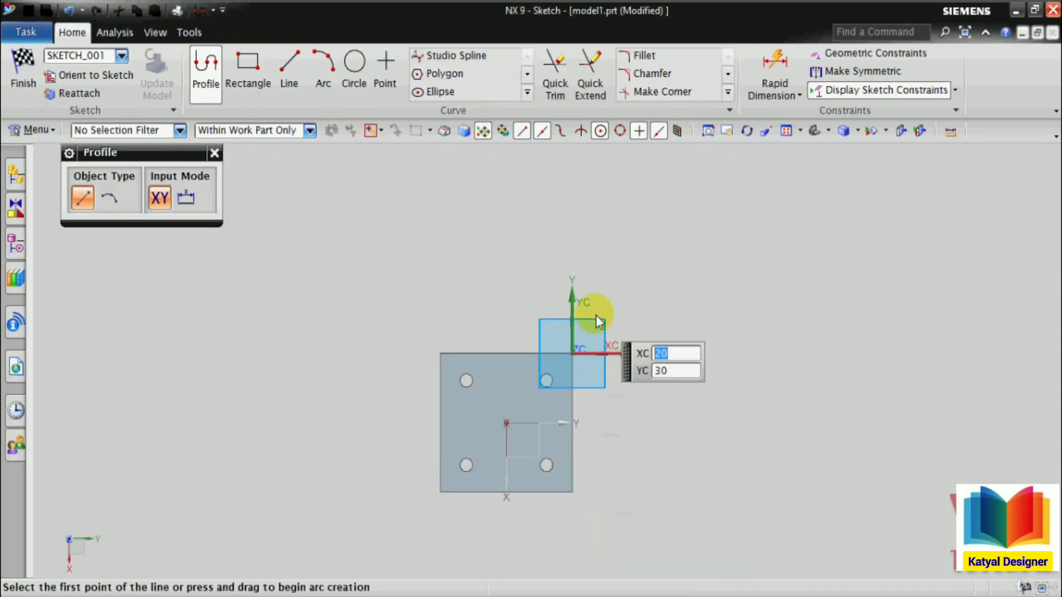
Sketch a 30 mm diameter circle centered on the plate.
click(354, 63)
scroll(479, 401, up, 3)
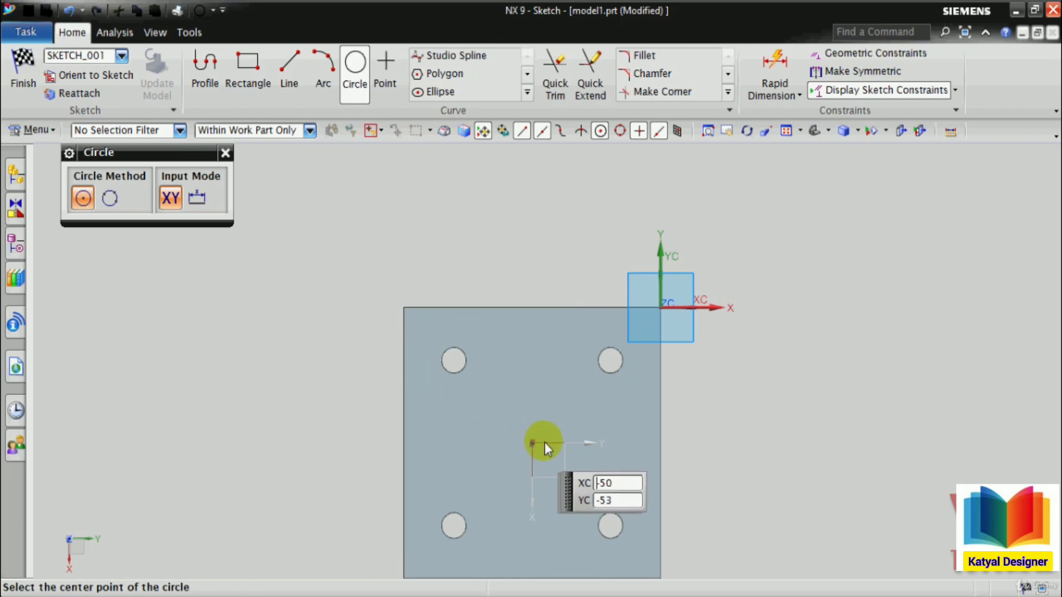
scroll(584, 388, down, 3)
scroll(583, 471, up, 3)
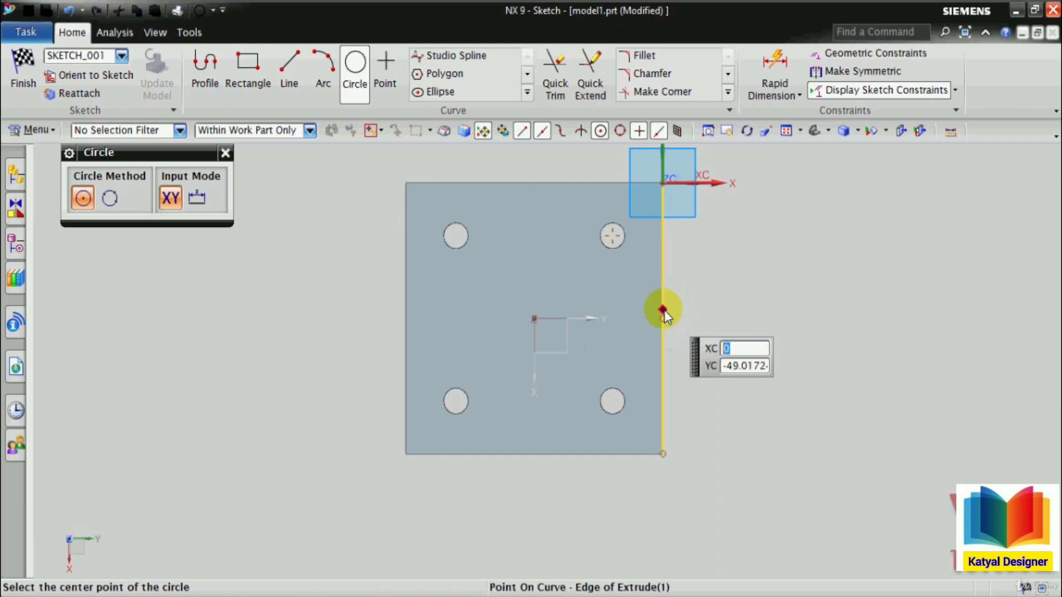
click(535, 320)
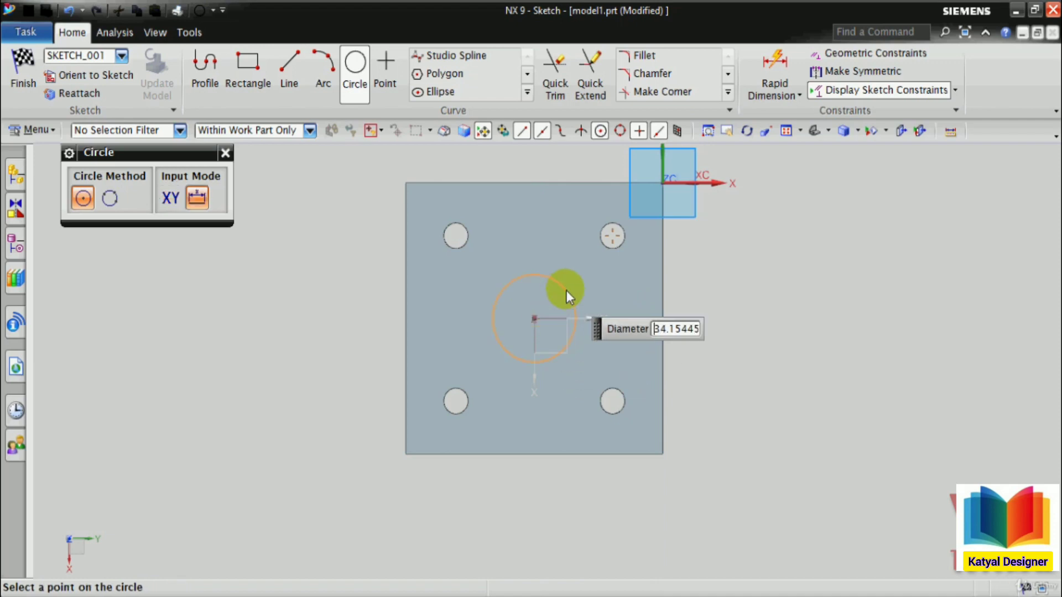
text(30)
key(Return)
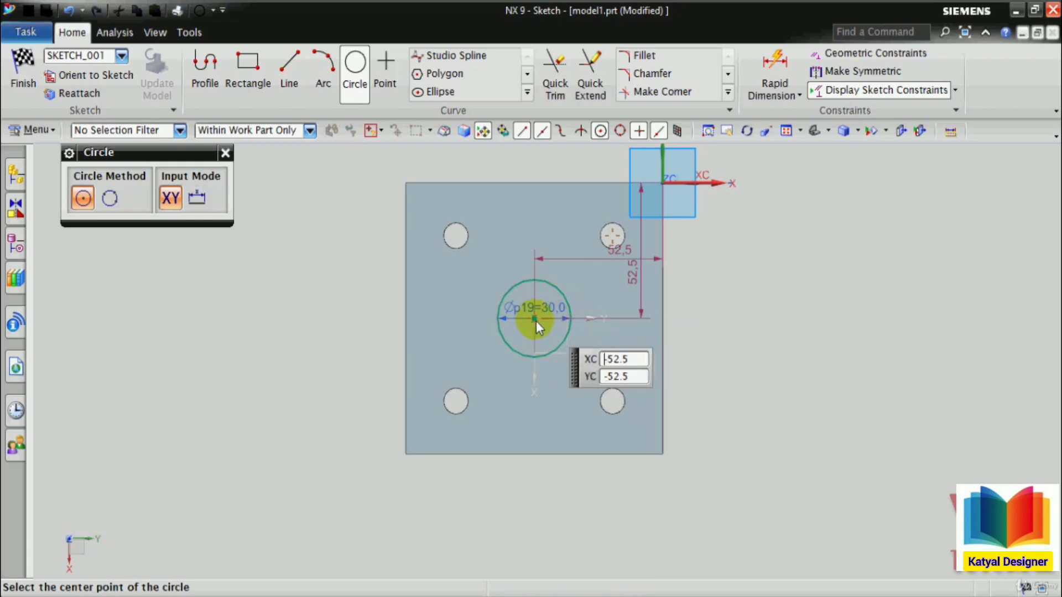
Add a concentric 15 mm diameter circle inside the 30 mm circle and finish drawing circles.
click(534, 320)
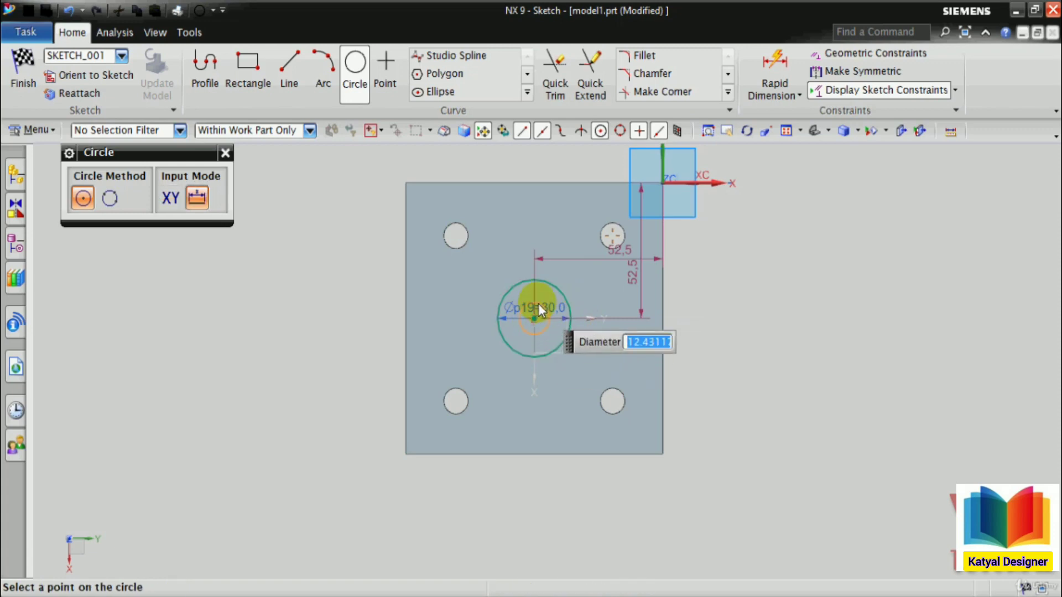
text(15)
key(Return)
key(Escape)
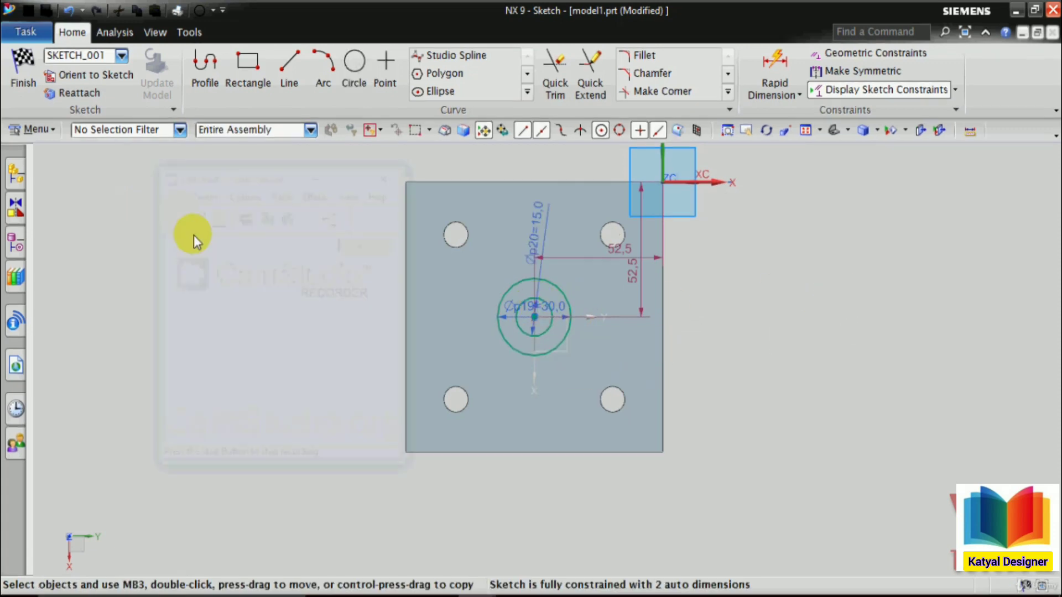
Finish the sketch and extrude the two concentric circles from 0 to 96 mm, united with the base plate.
click(23, 83)
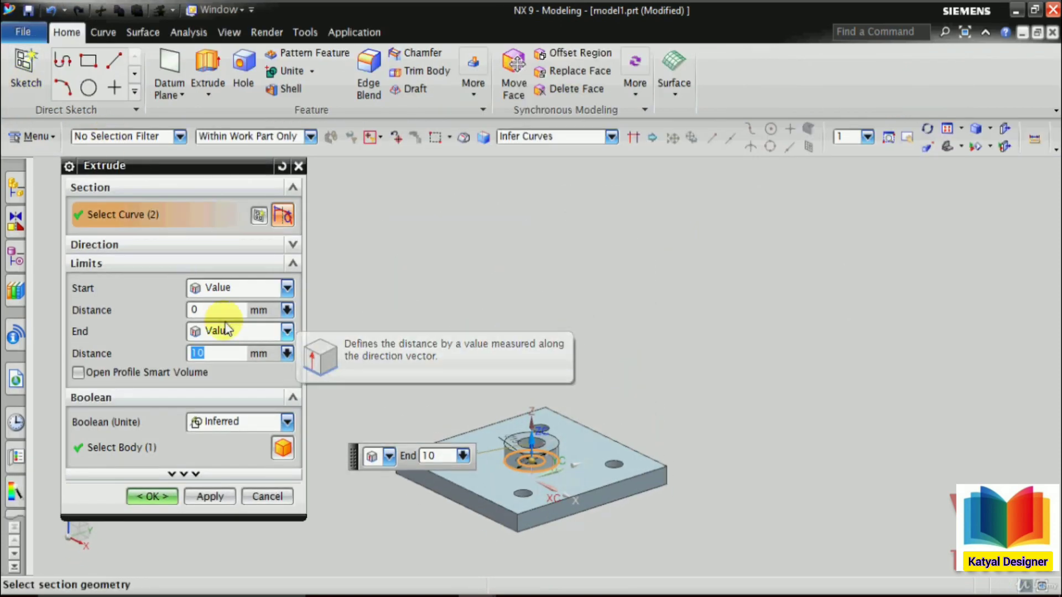
text(96)
key(Return)
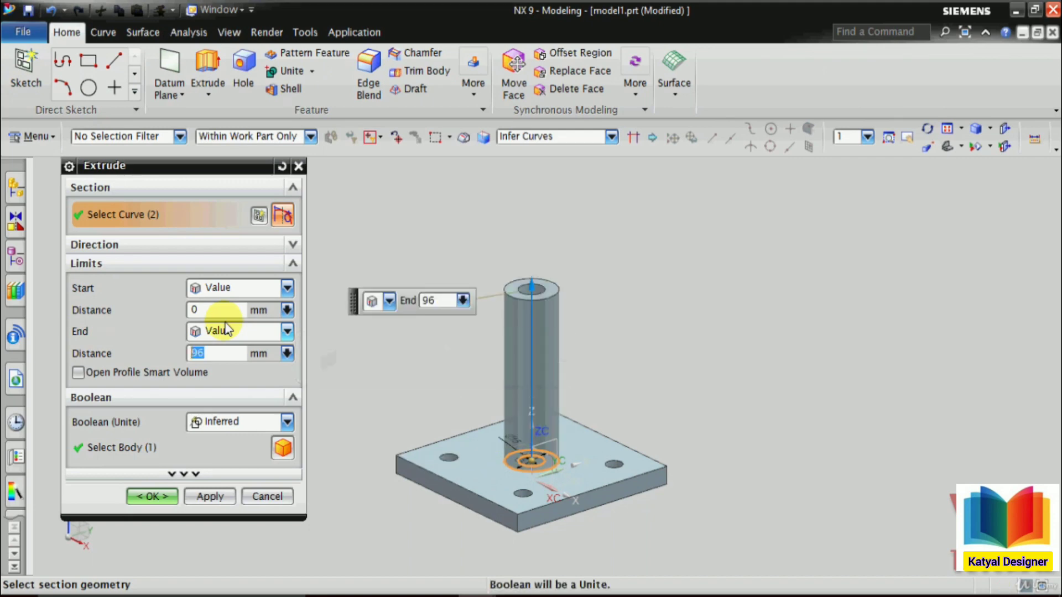
click(212, 427)
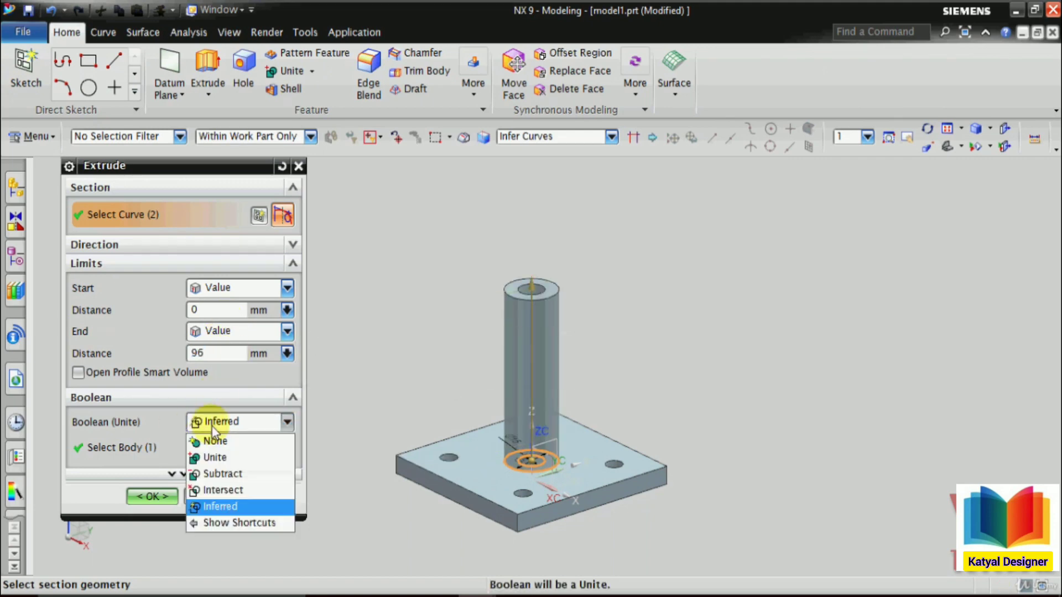
click(222, 462)
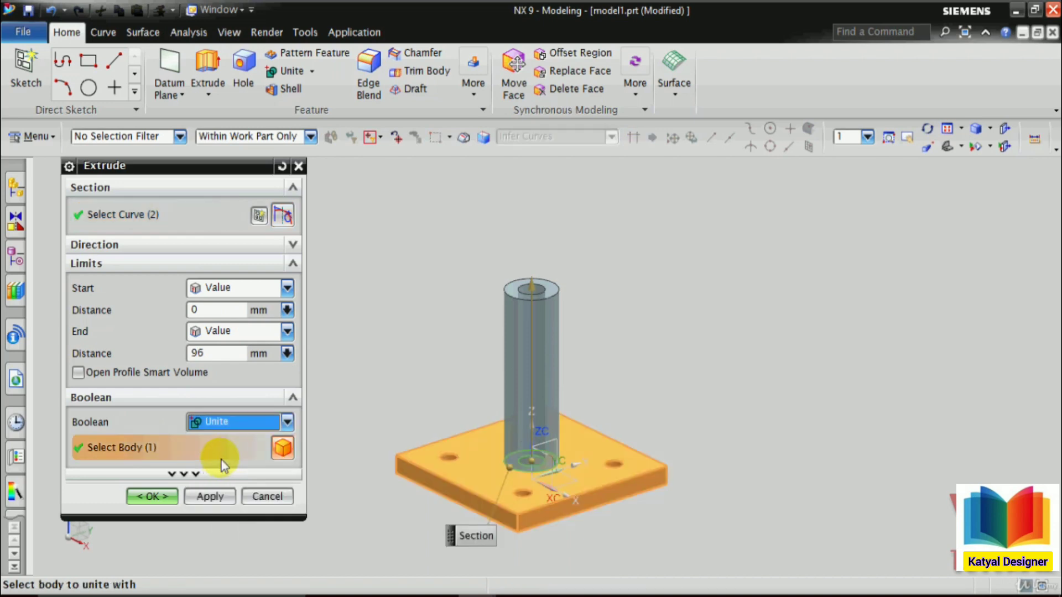
click(142, 496)
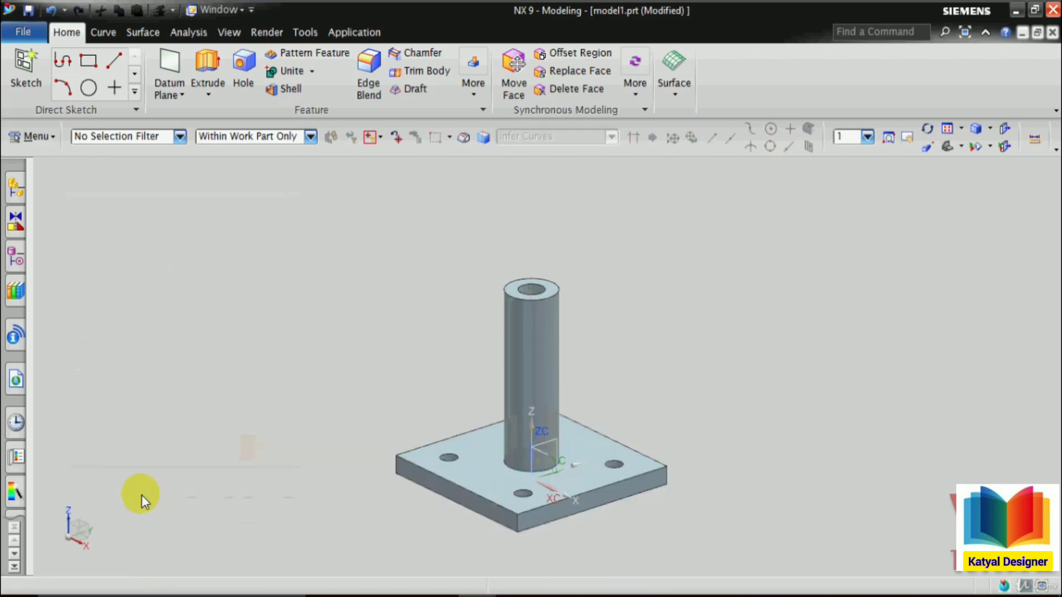
Compare the plate and tube with the finished bracket in model 7.prt and return to model1.prt in a matching orientation.
middle_drag(352, 376, 725, 426)
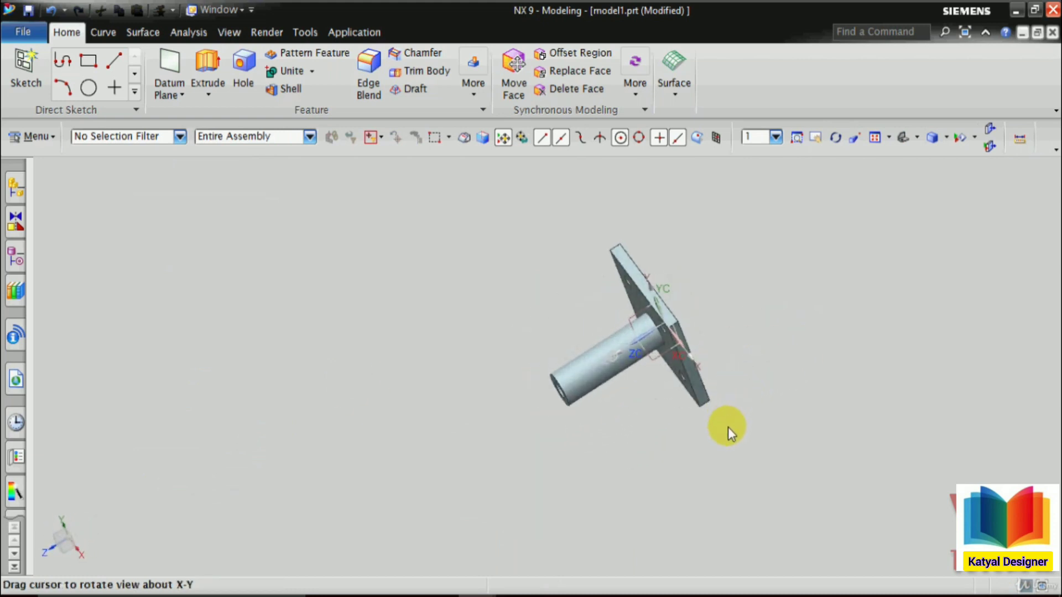
mouse_move(477, 594)
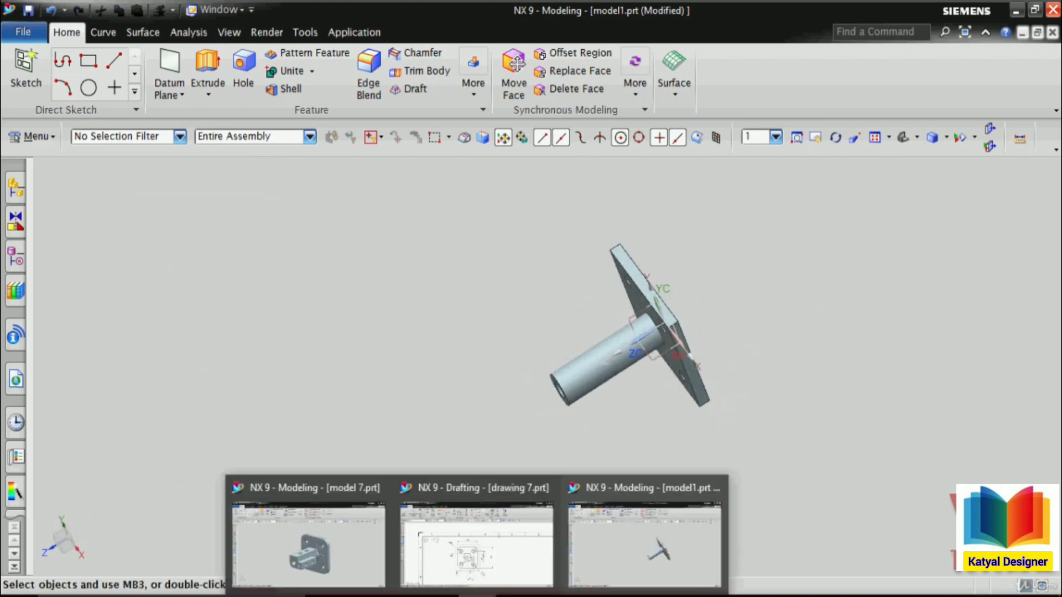
click(294, 542)
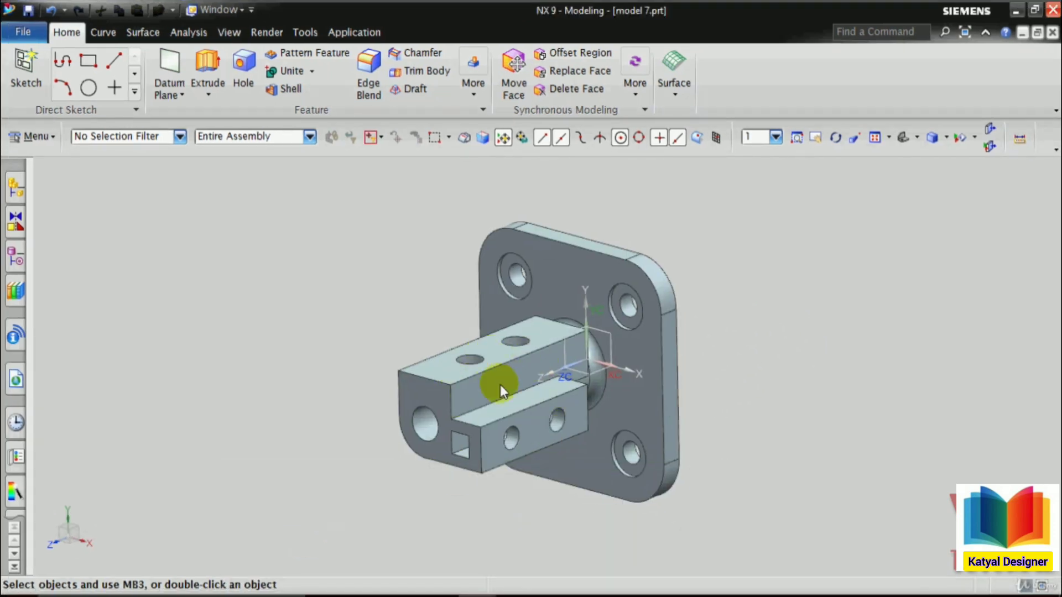
mouse_move(475, 594)
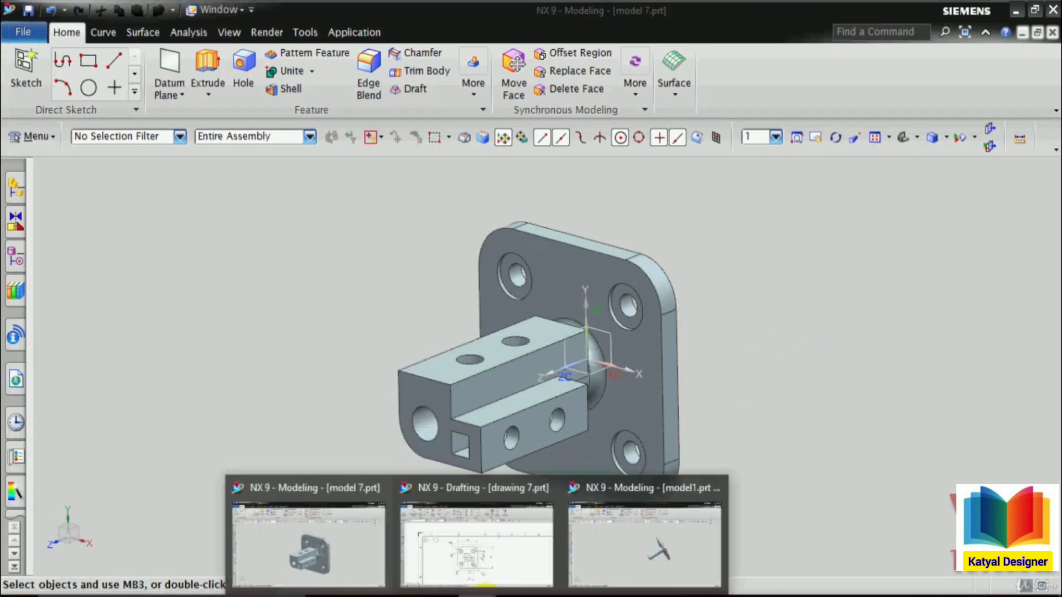
click(621, 557)
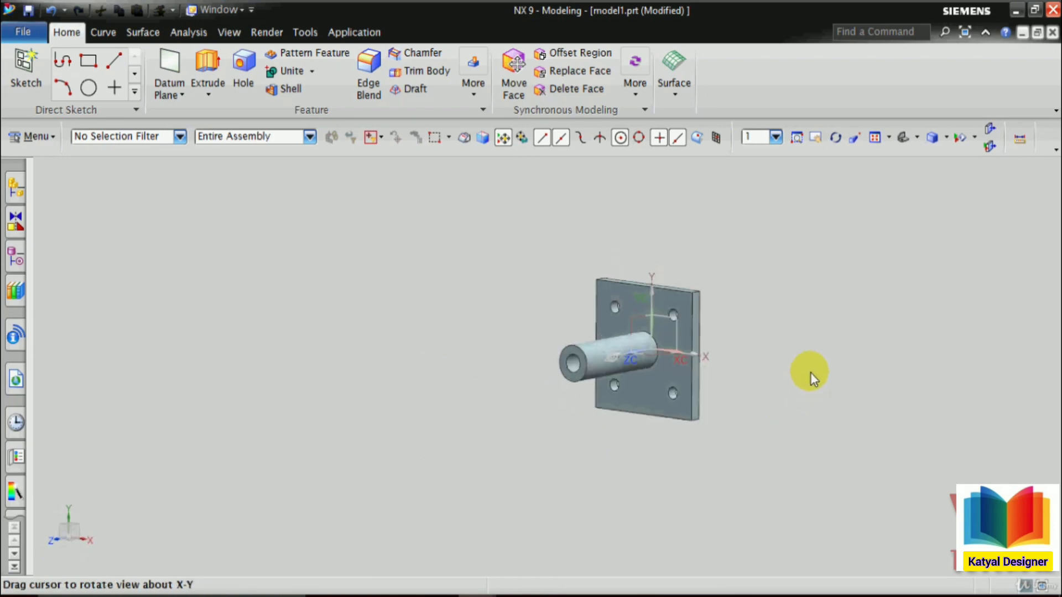
middle_drag(811, 372, 804, 389)
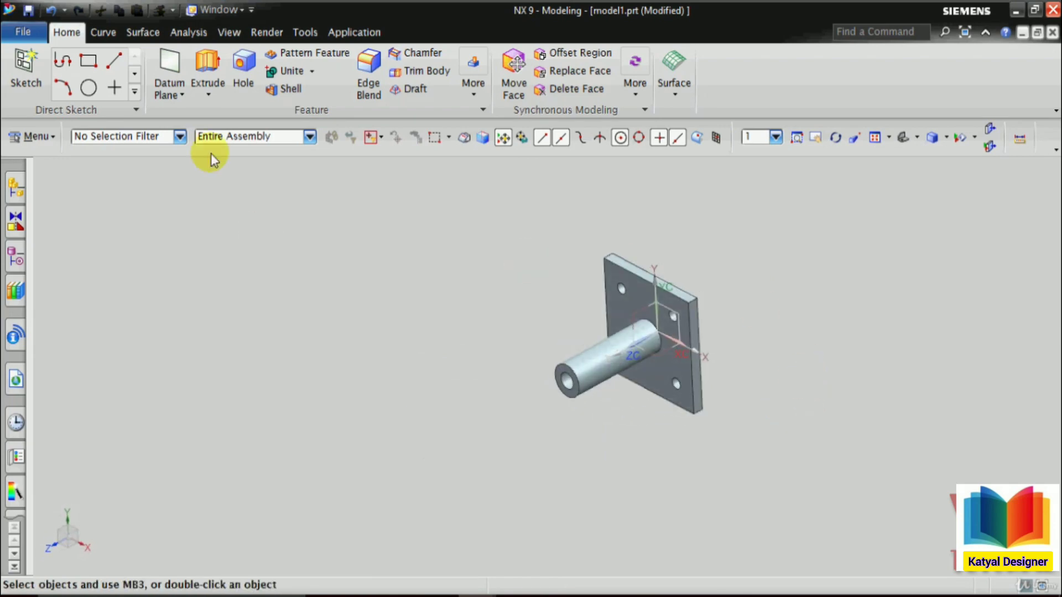
click(208, 94)
click(223, 112)
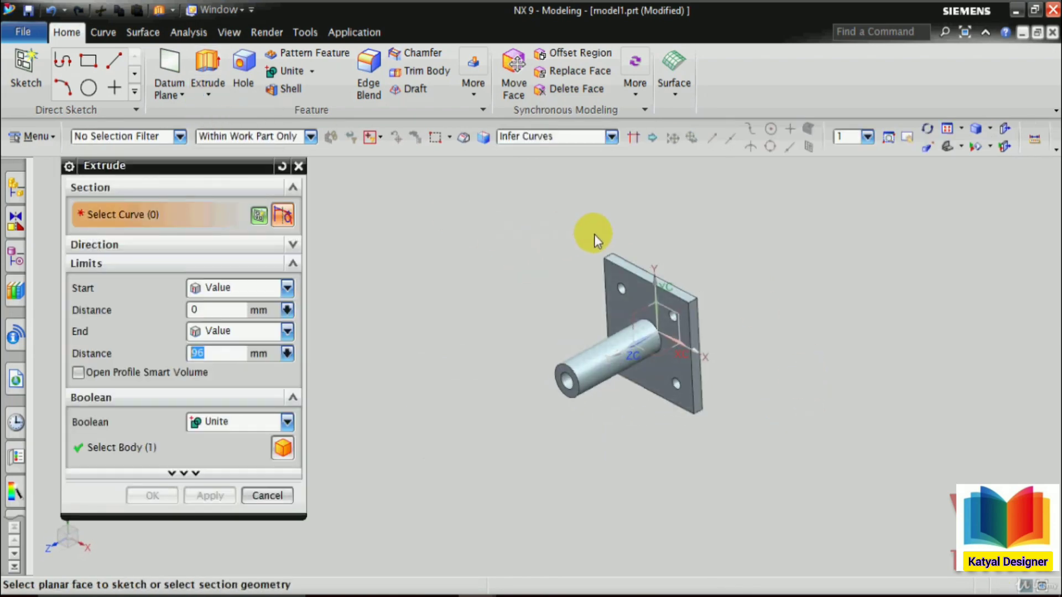
scroll(600, 240, up, 2)
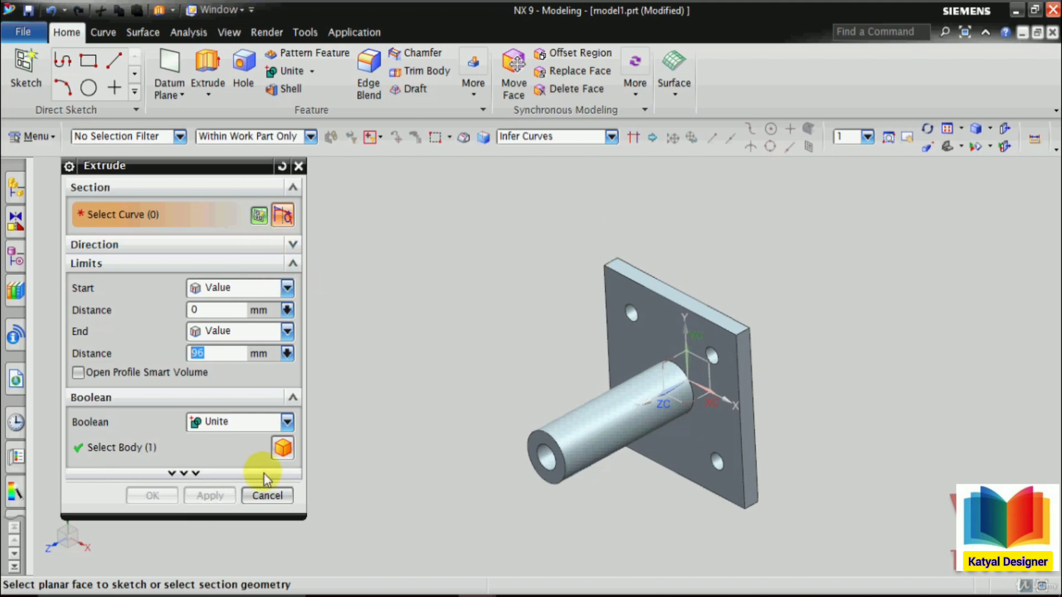
click(268, 496)
Define an At Distance datum plane offset 20 mm from the XZ plane of the datum coordinate system.
click(169, 67)
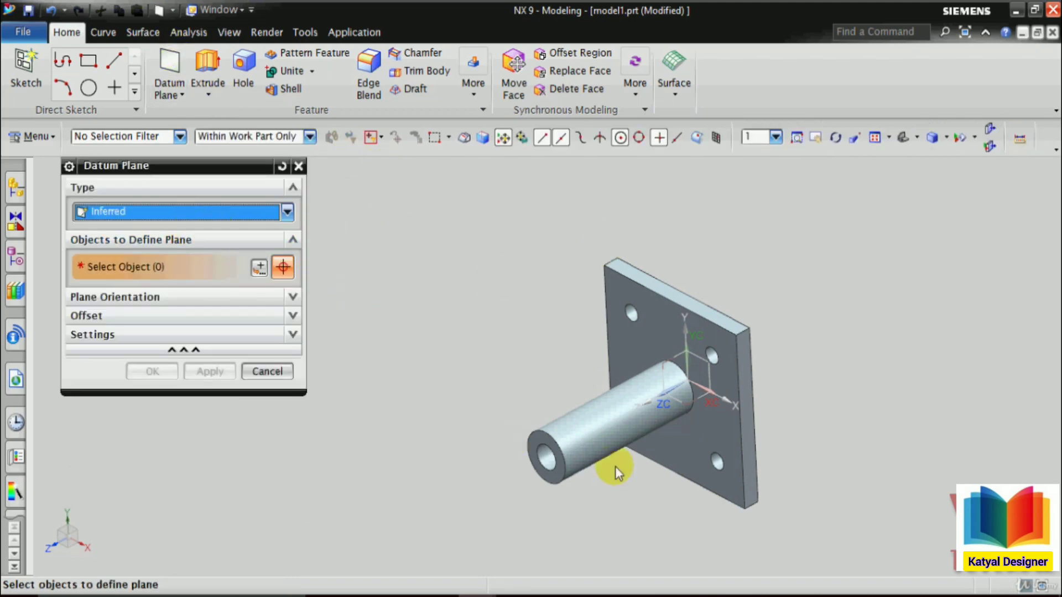
click(171, 214)
click(131, 245)
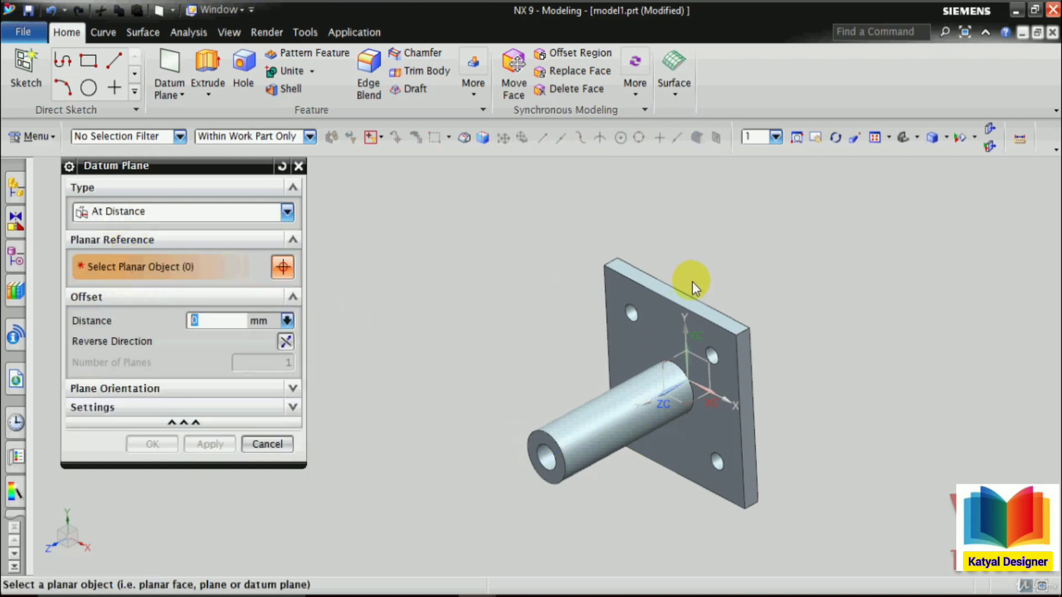
scroll(728, 403, up, 5)
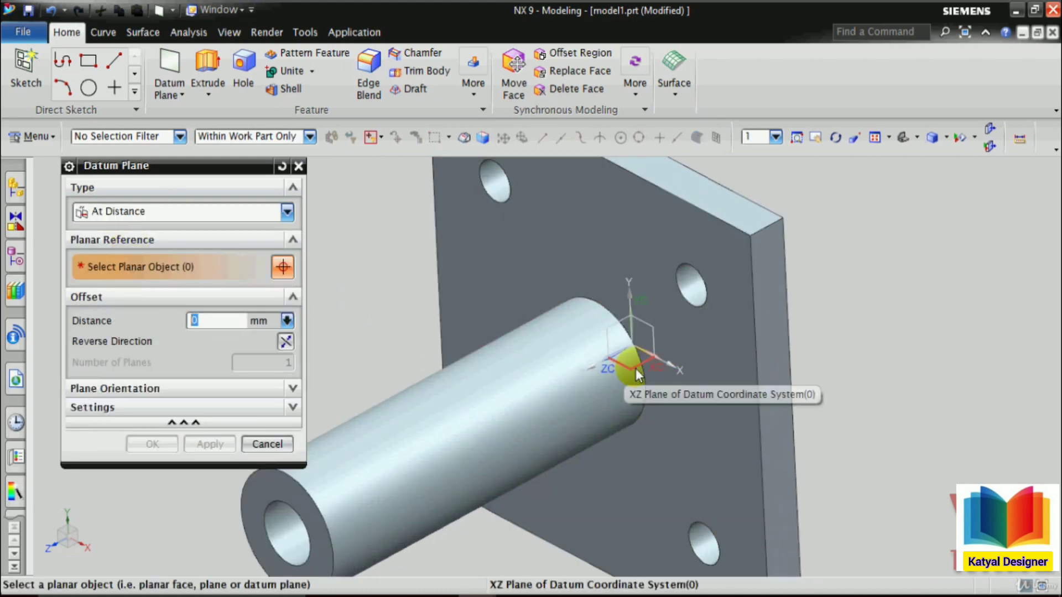
mouse_move(635, 369)
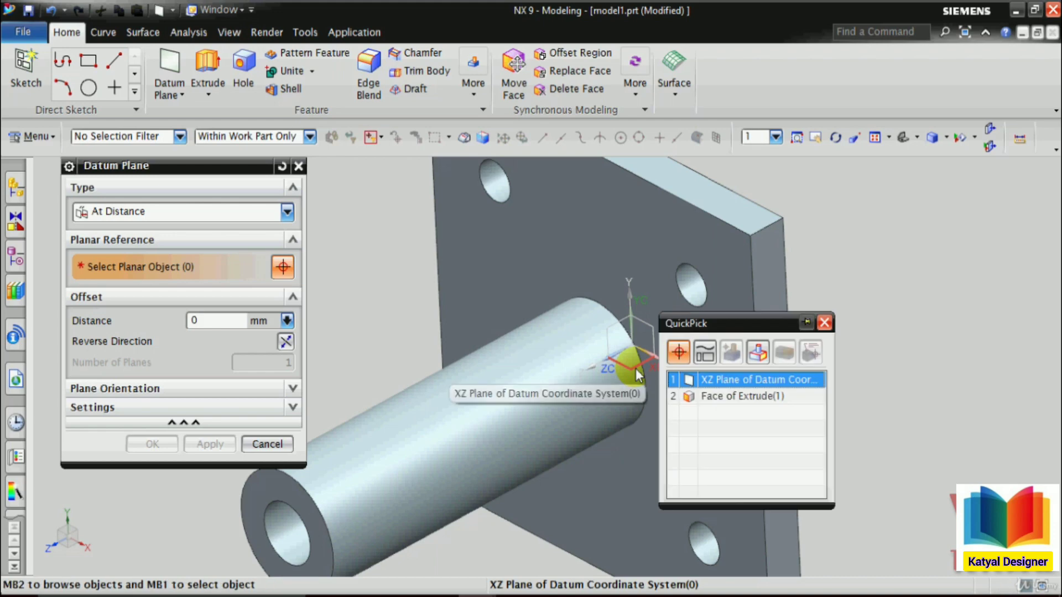
click(731, 380)
scroll(667, 369, down, 3)
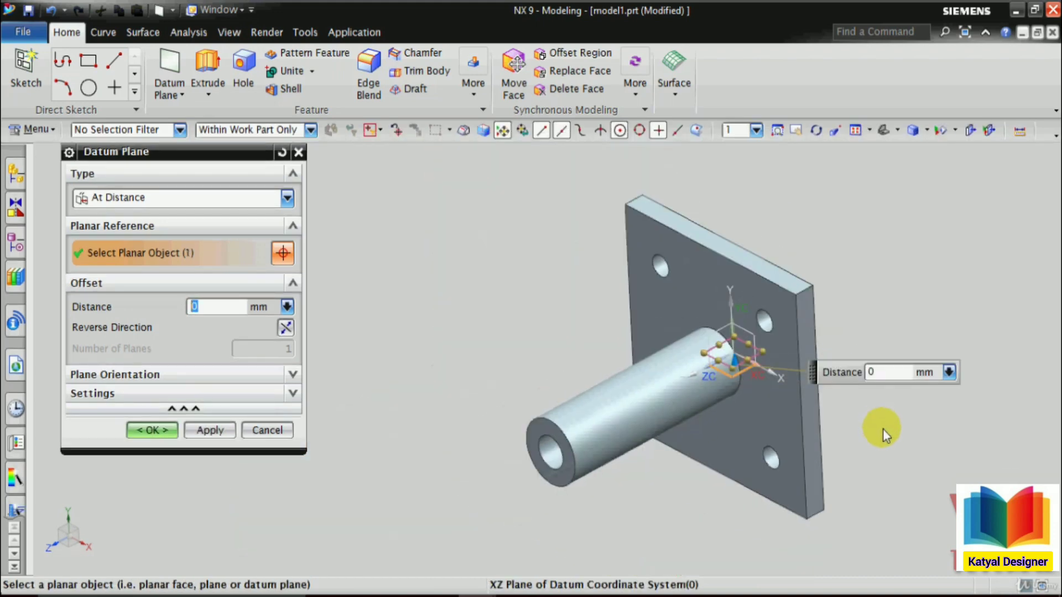
text(20)
key(Return)
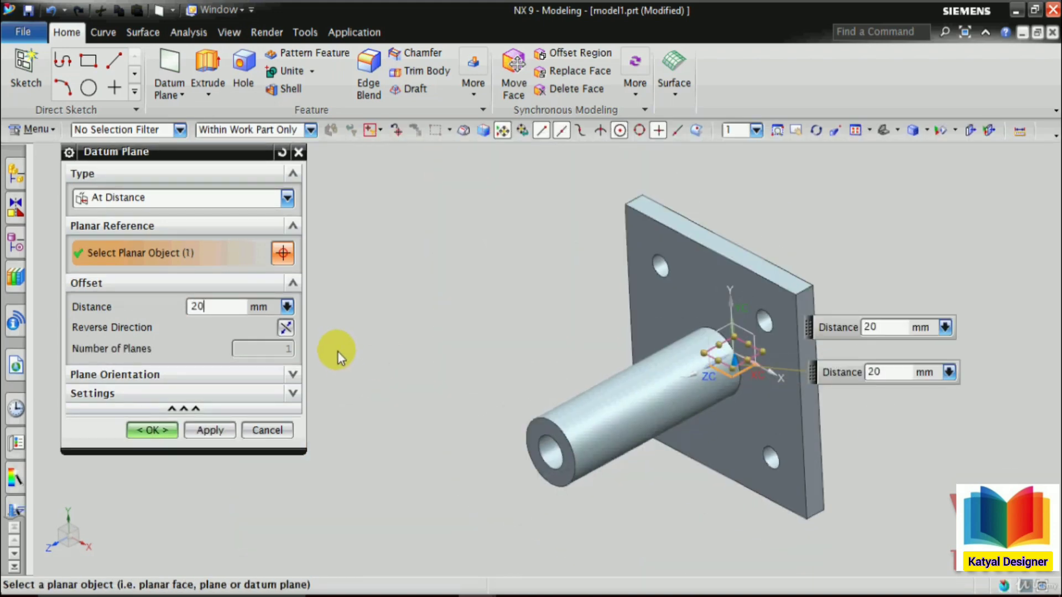
Enlarge the datum plane above the tube to about 100 mm long and 77 mm high, and create it.
drag(706, 325, 587, 388)
drag(647, 326, 579, 279)
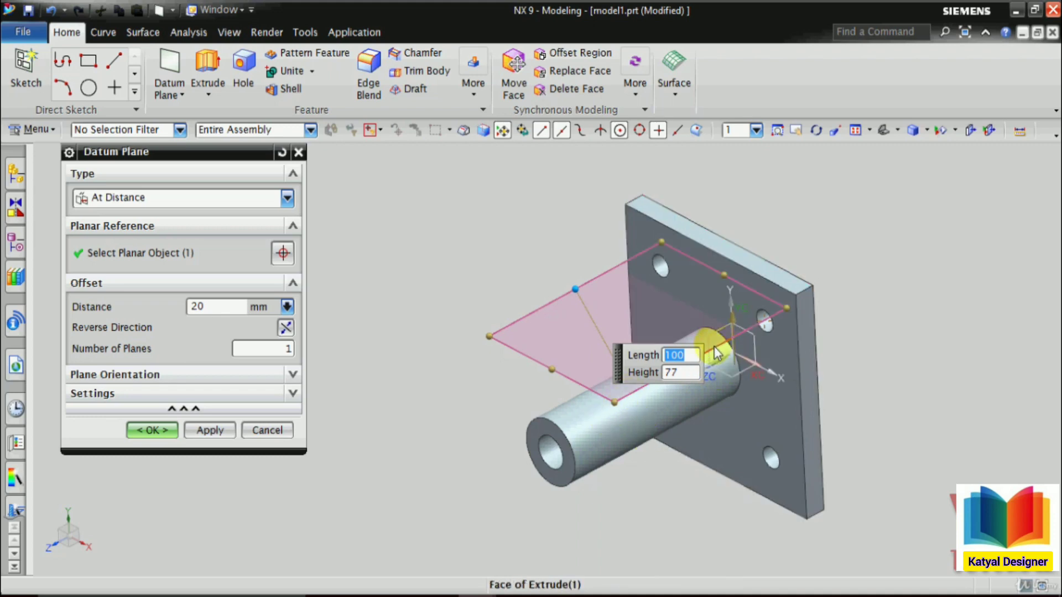
click(152, 432)
Start an extrusion and open its section sketch on the offset datum plane above the tube.
middle_drag(267, 396, 318, 355)
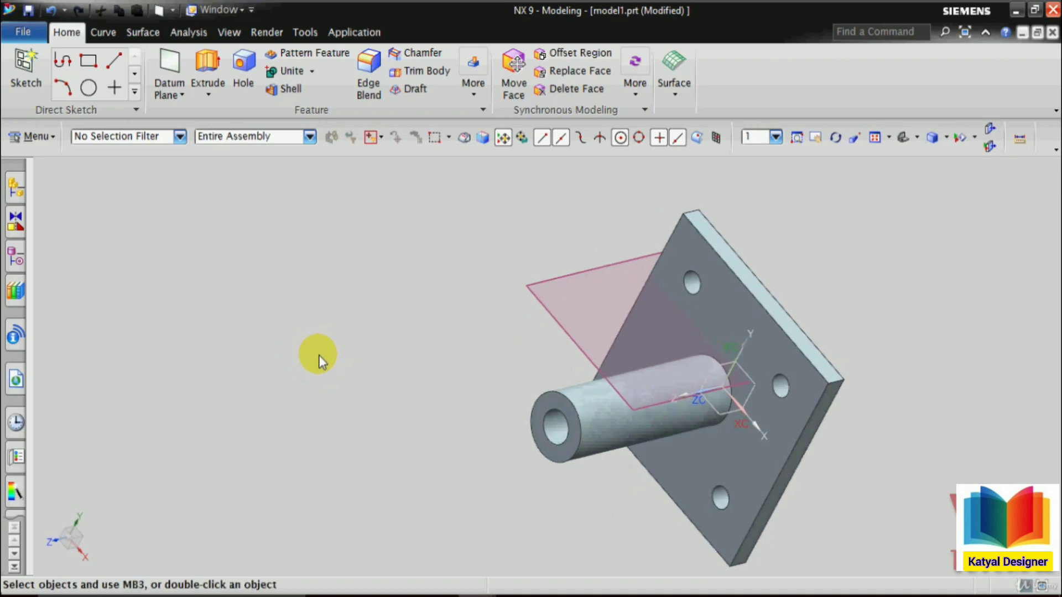
click(209, 95)
click(260, 110)
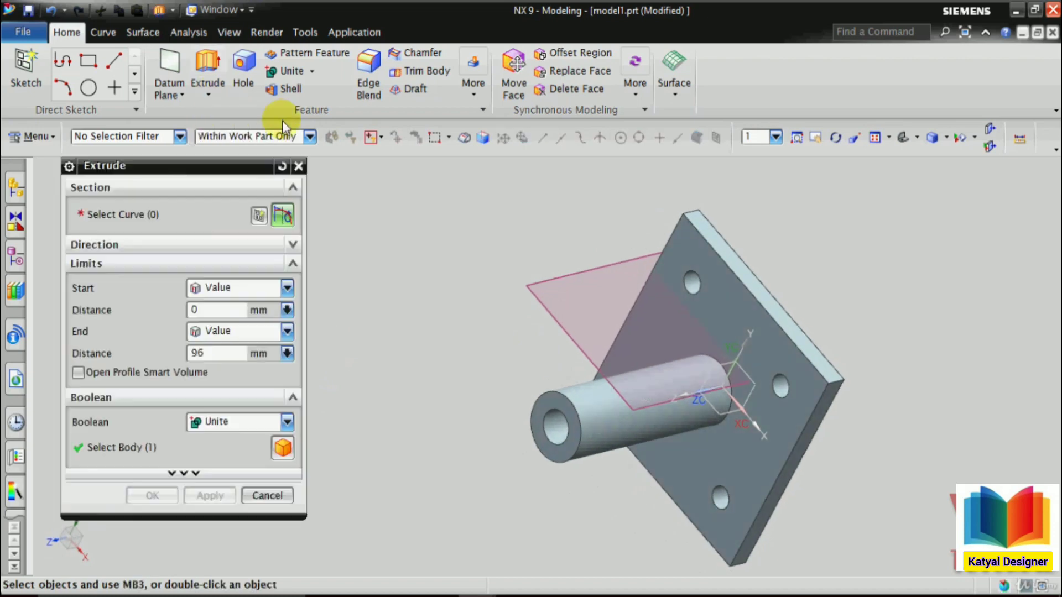
click(542, 283)
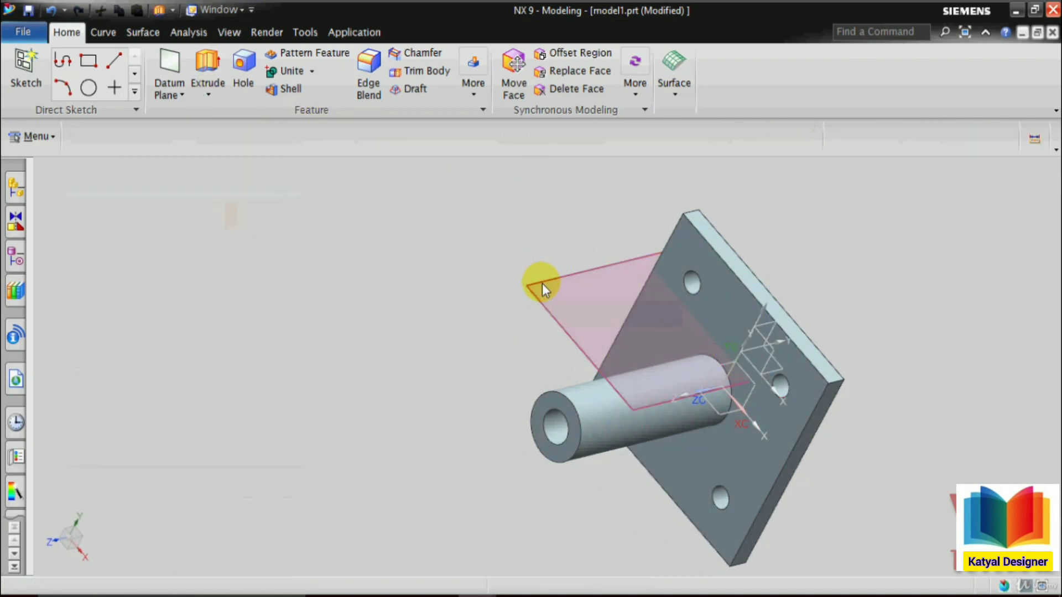
Draw a two-point rectangle 30 mm wide and 90 mm high from the corner of the tube's free end toward the plate.
scroll(535, 496, down, 5)
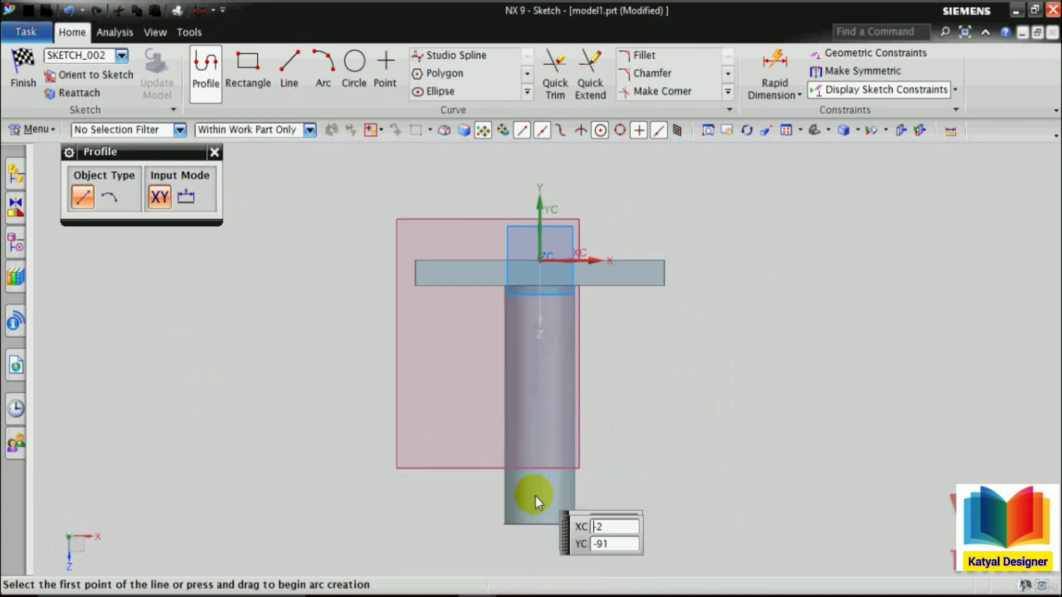
scroll(539, 546, up, 1)
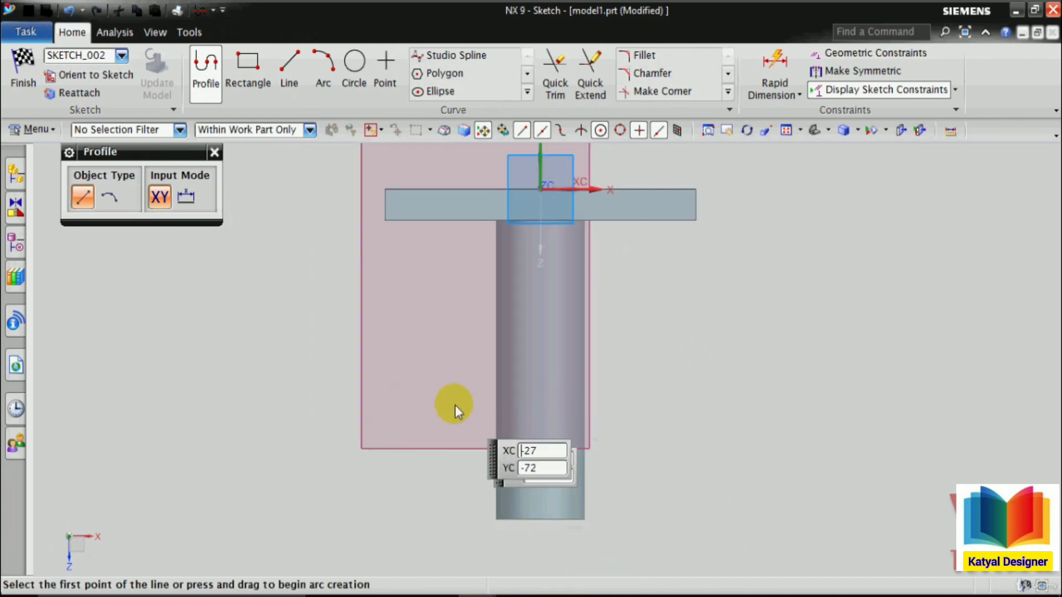
click(247, 87)
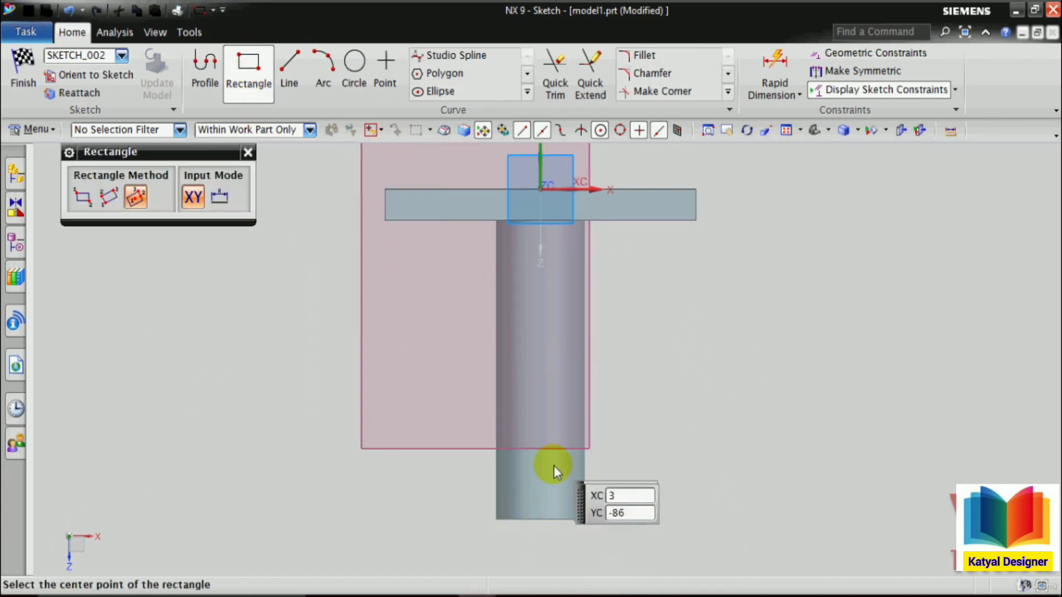
click(587, 530)
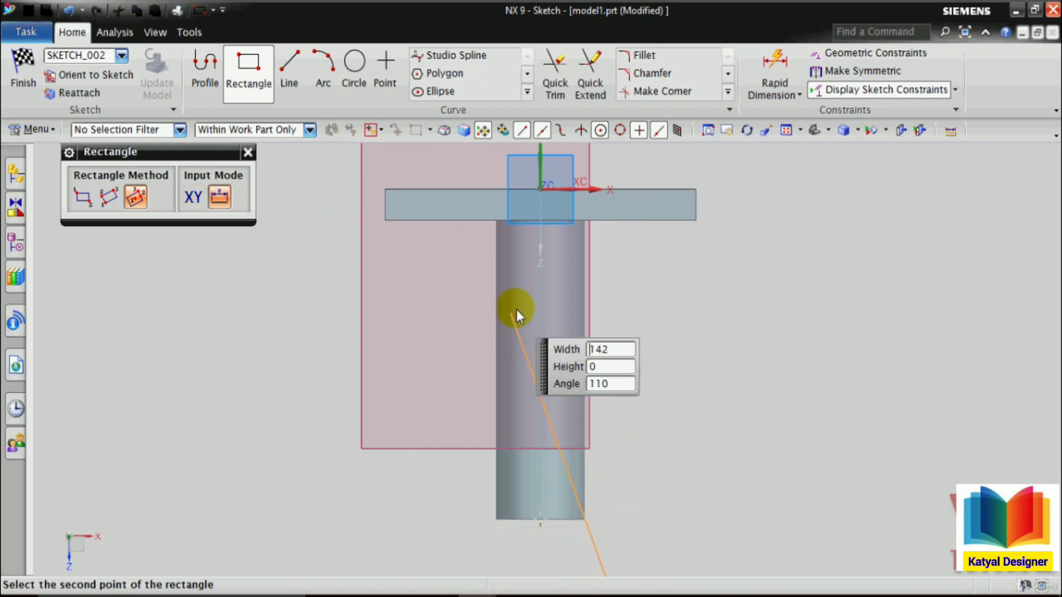
click(83, 197)
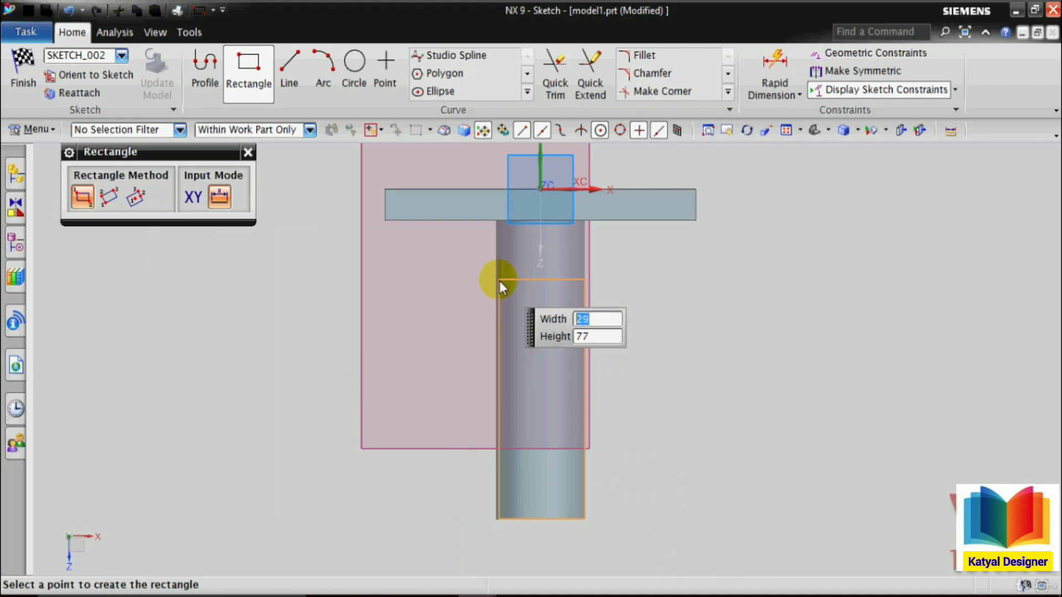
text(30)
key(Tab)
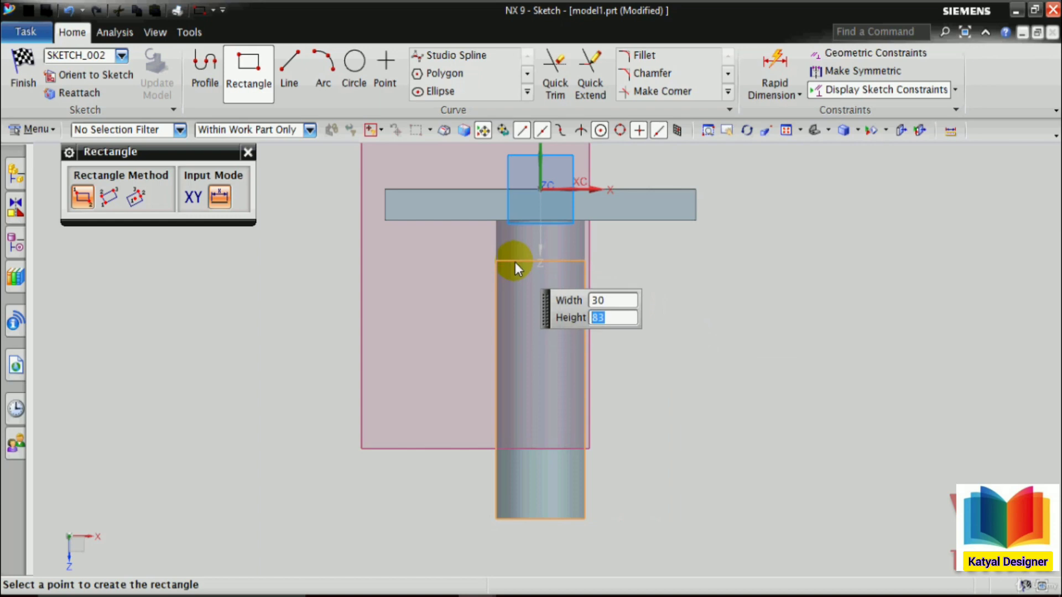
text(90)
key(Tab)
key(Return)
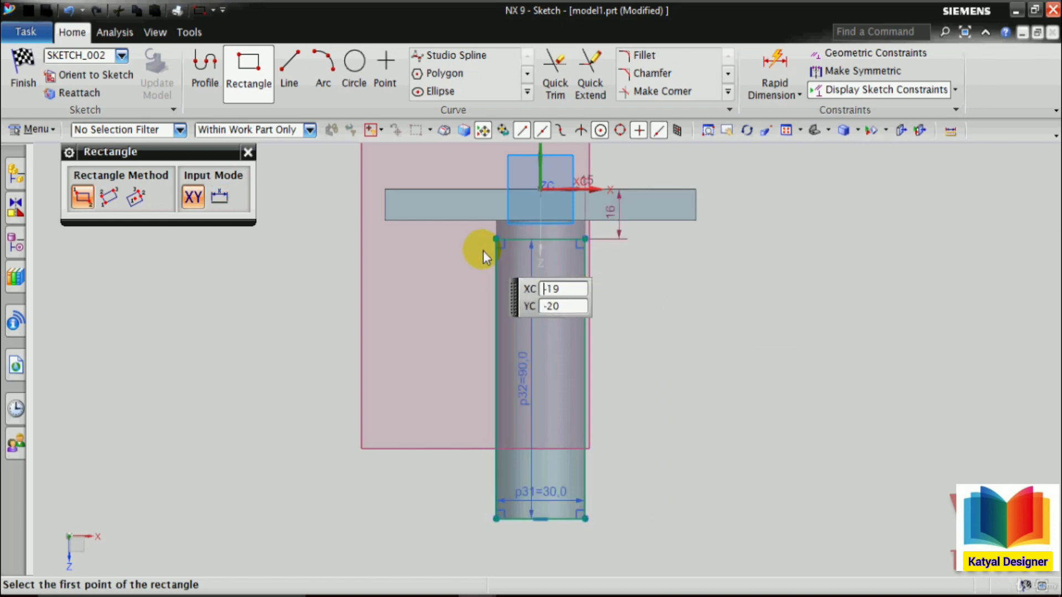
click(249, 152)
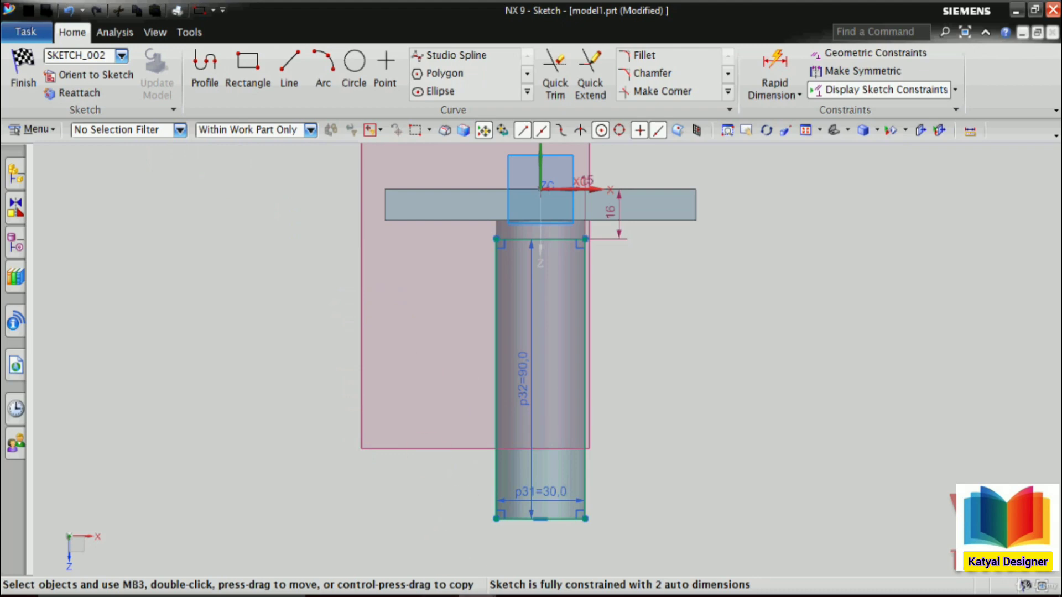
Check the finished bracket in model 7.prt, return to model1.prt and draw a 12 mm diameter circle on the rectangle's vertical centreline.
click(289, 556)
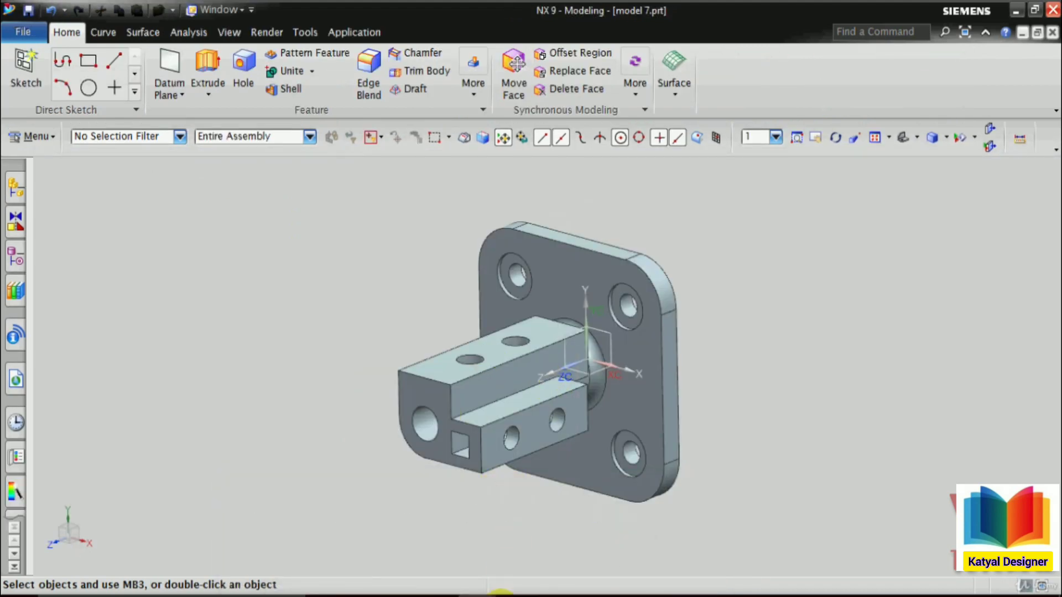
click(641, 526)
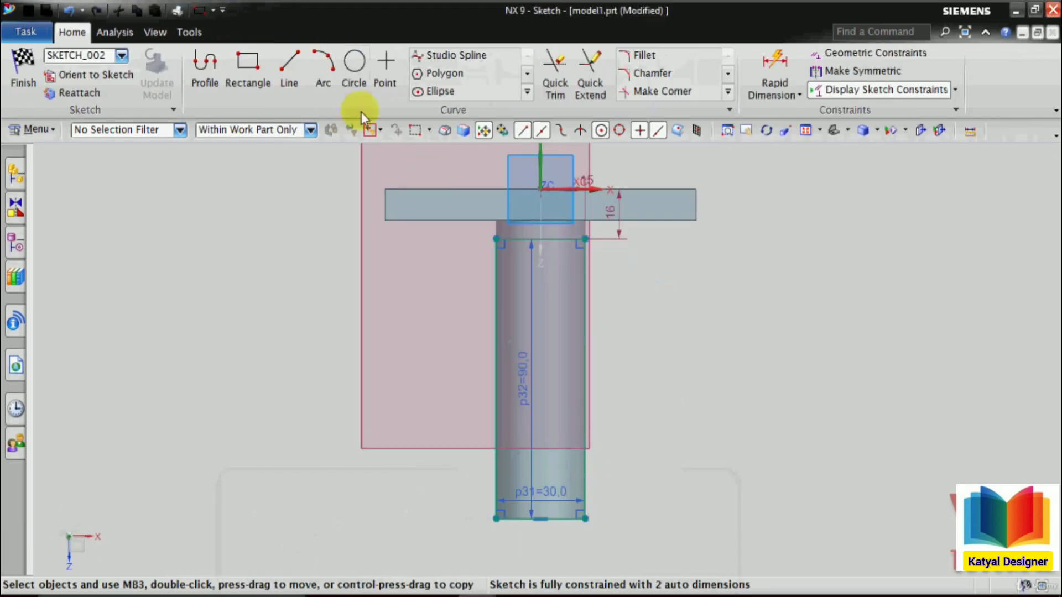
click(349, 80)
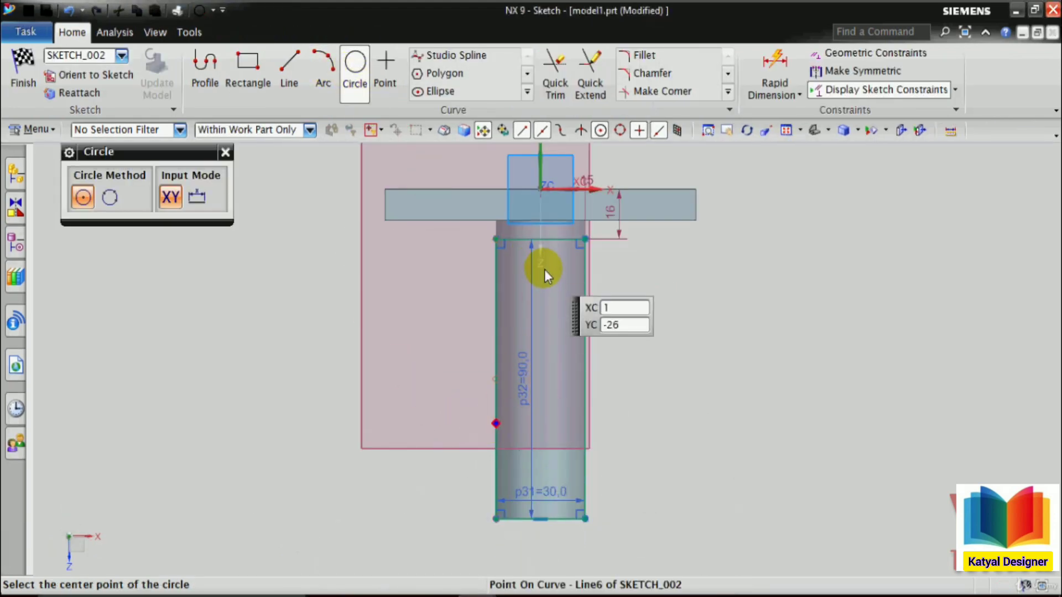
scroll(612, 276, up, 2)
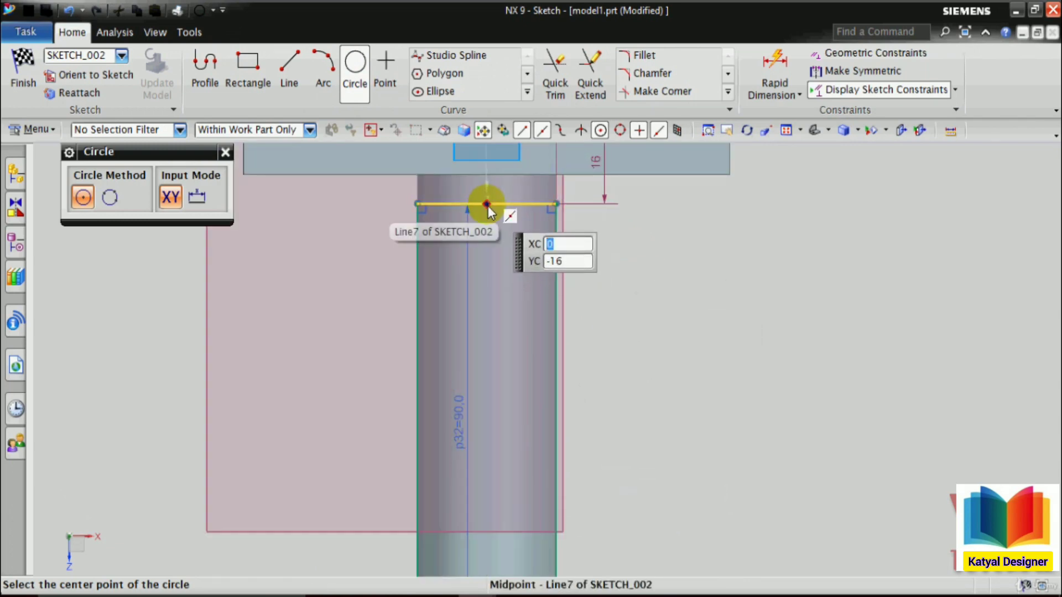
click(486, 357)
text(1)
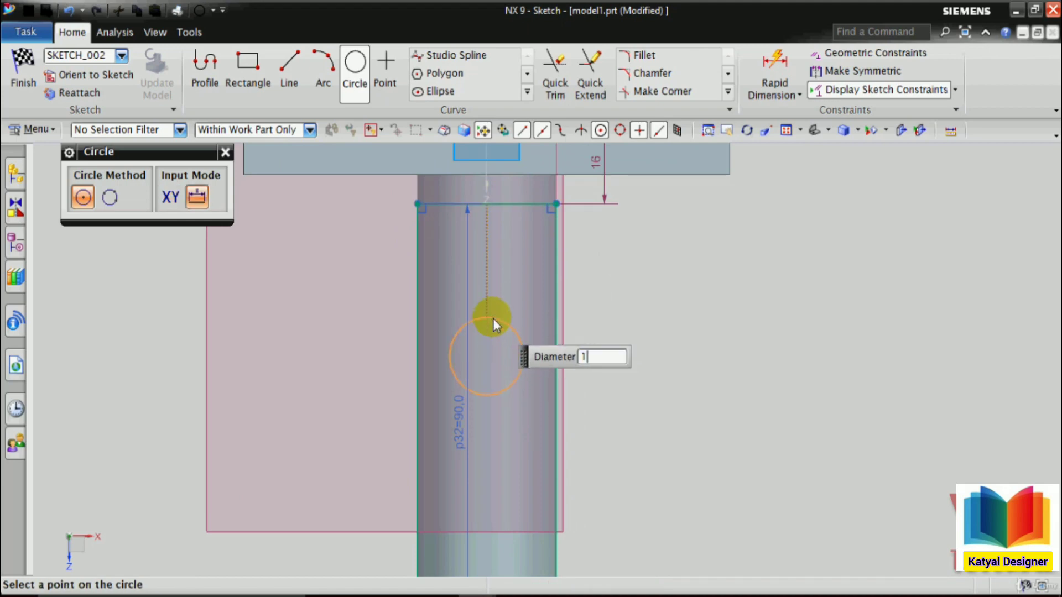
text(2)
key(Return)
scroll(492, 318, down, 3)
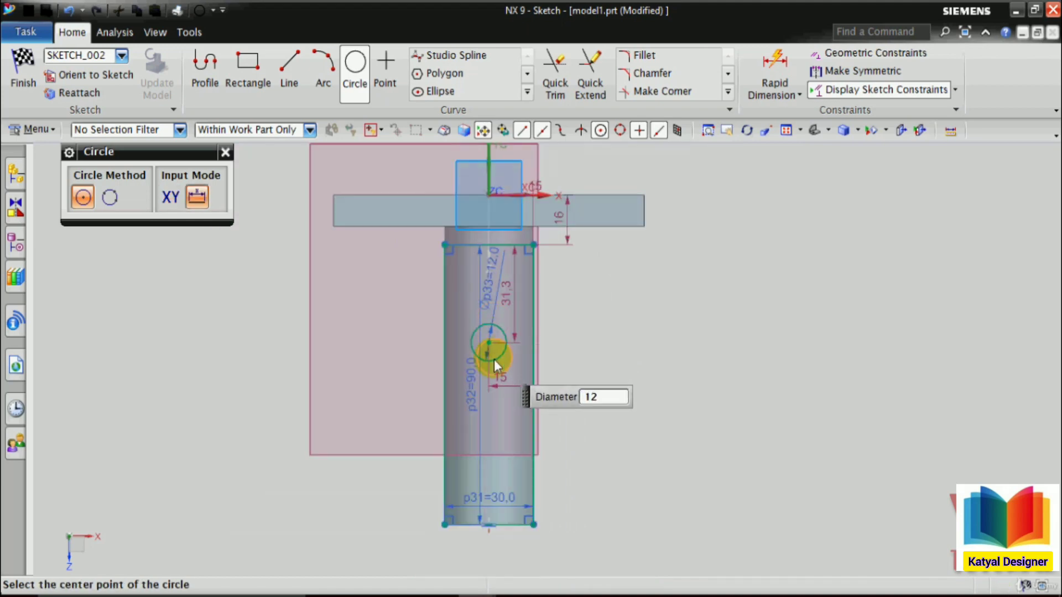
Add a second 12 mm diameter circle on the same centreline, nearer the tube's free end.
scroll(490, 415, up, 2)
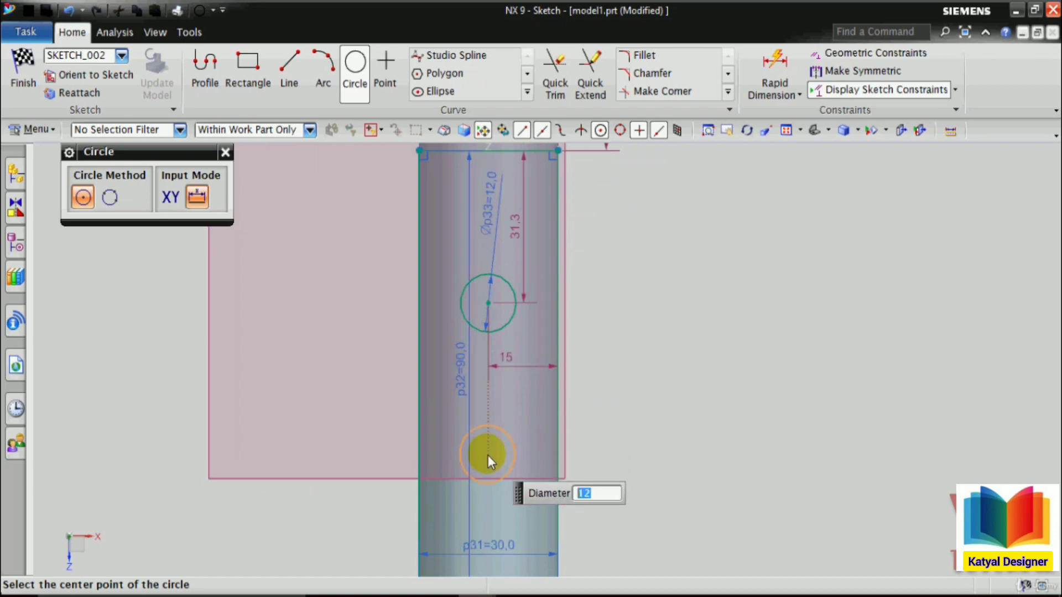
click(488, 454)
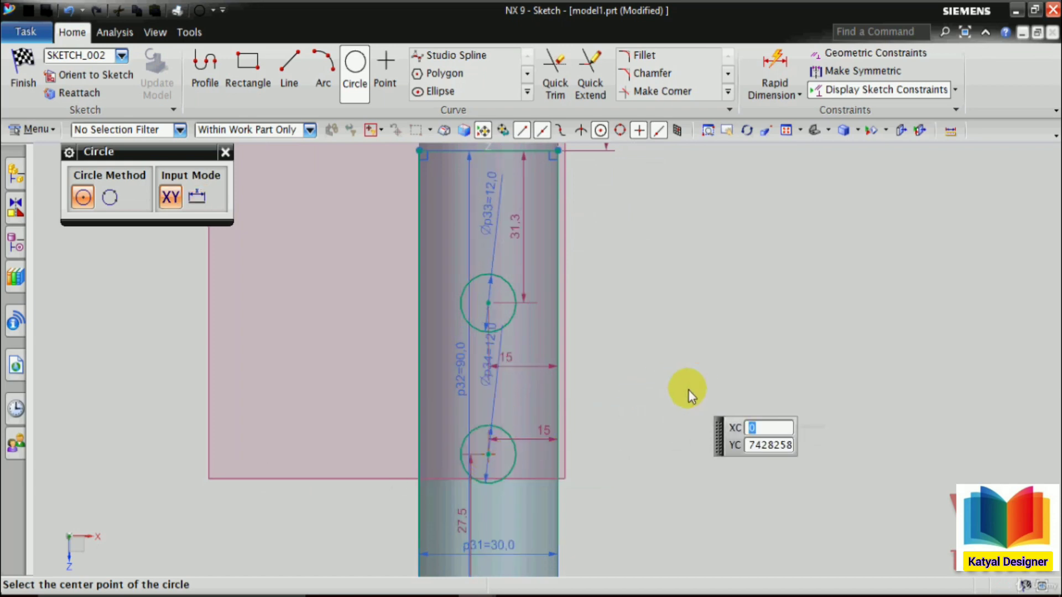
key(Escape)
scroll(676, 302, down, 1)
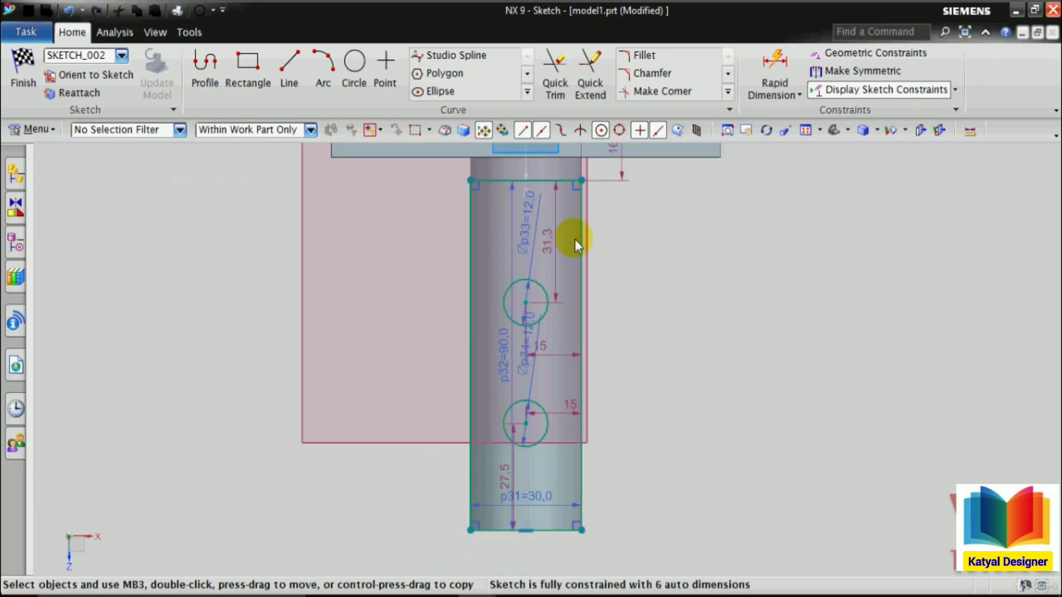
Set the distance from the rectangle's plate-side edge to the centre of the nearer circle to 30 mm.
double_click(553, 240)
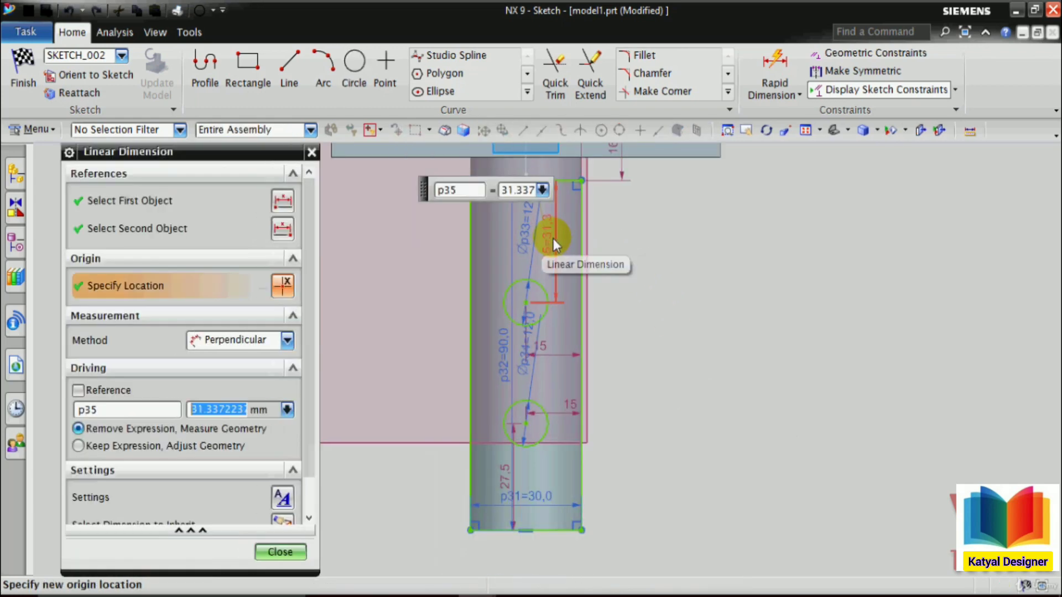
text(30)
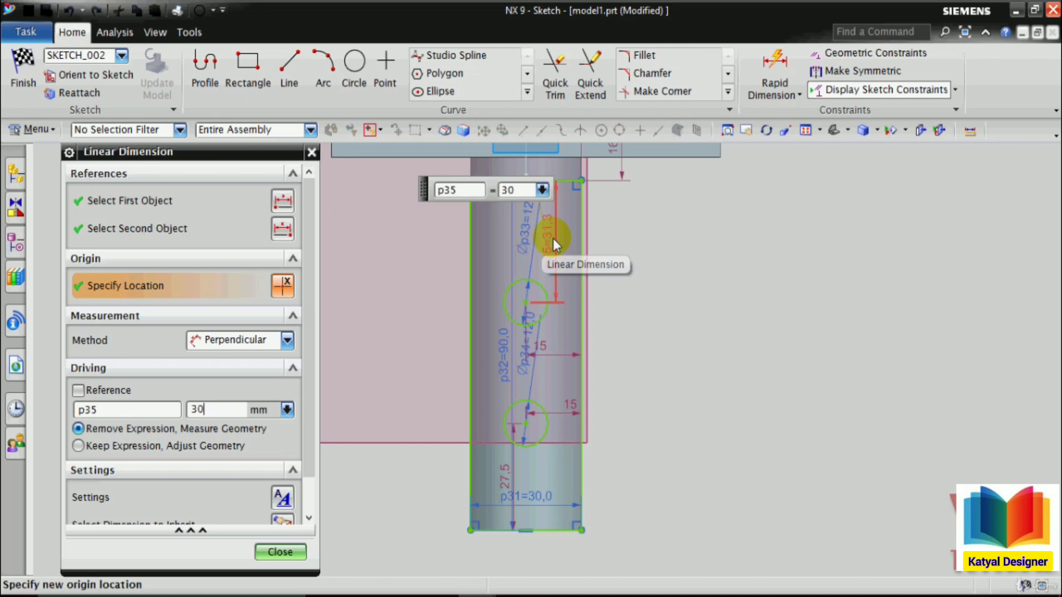
key(Return)
click(279, 552)
Set the distance from the rectangle's free-end edge to the centre of the second circle to 30 mm.
scroll(486, 539, up, 5)
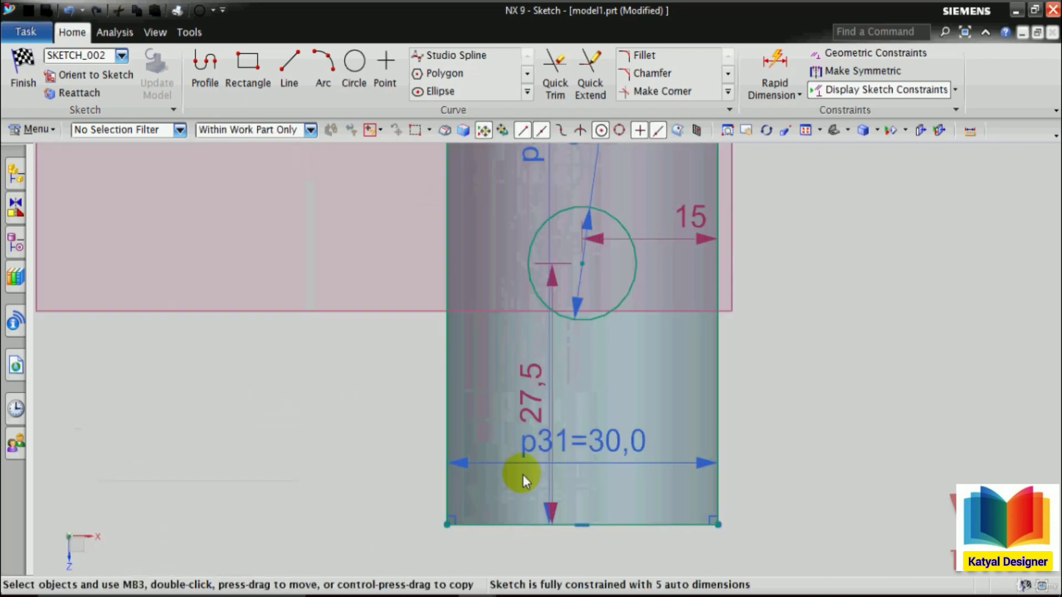
double_click(533, 400)
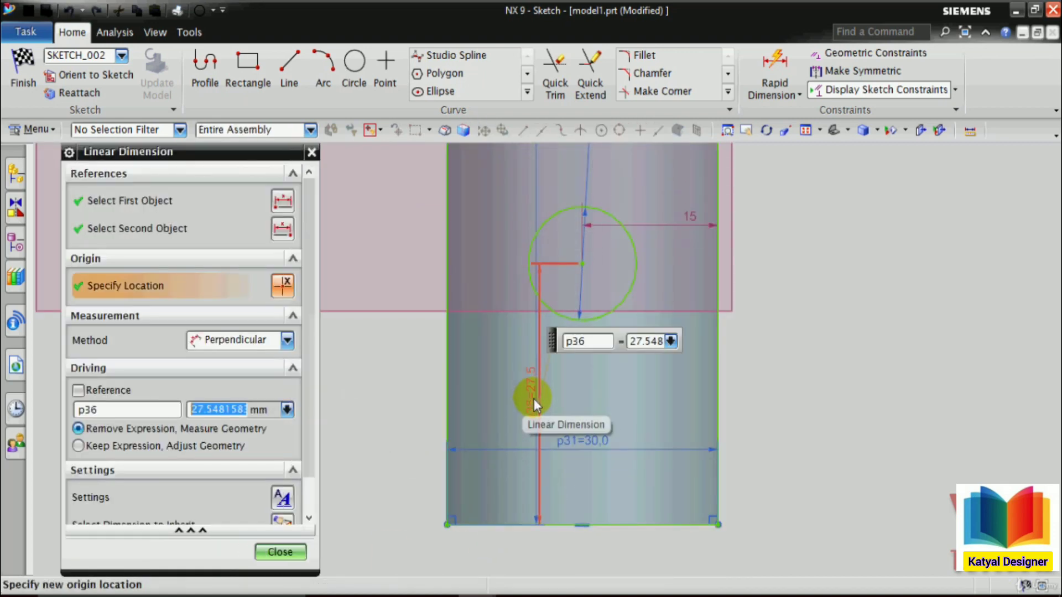
key(Return)
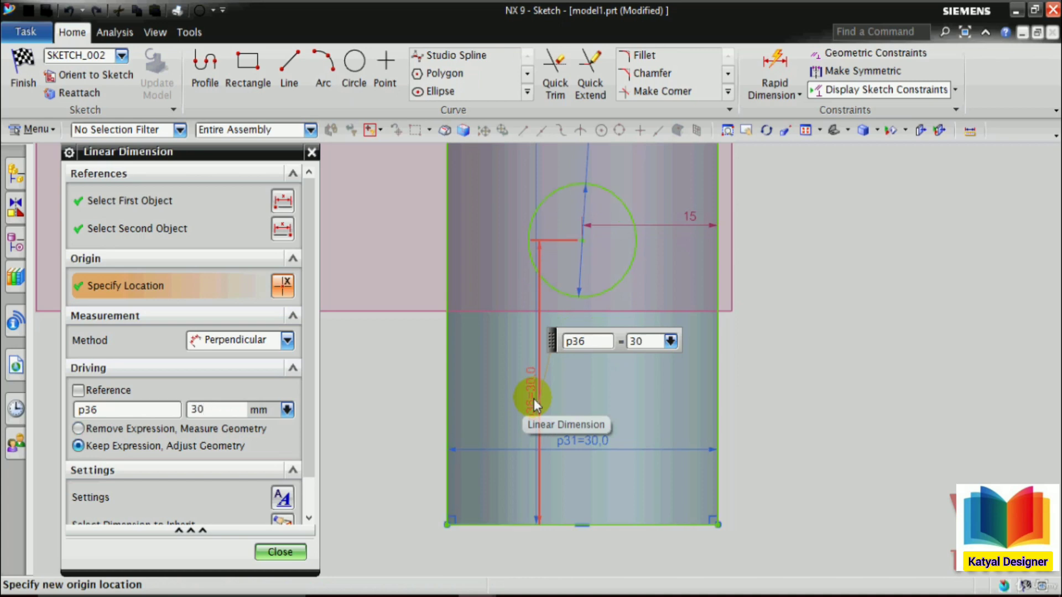
click(281, 553)
scroll(409, 517, down, 3)
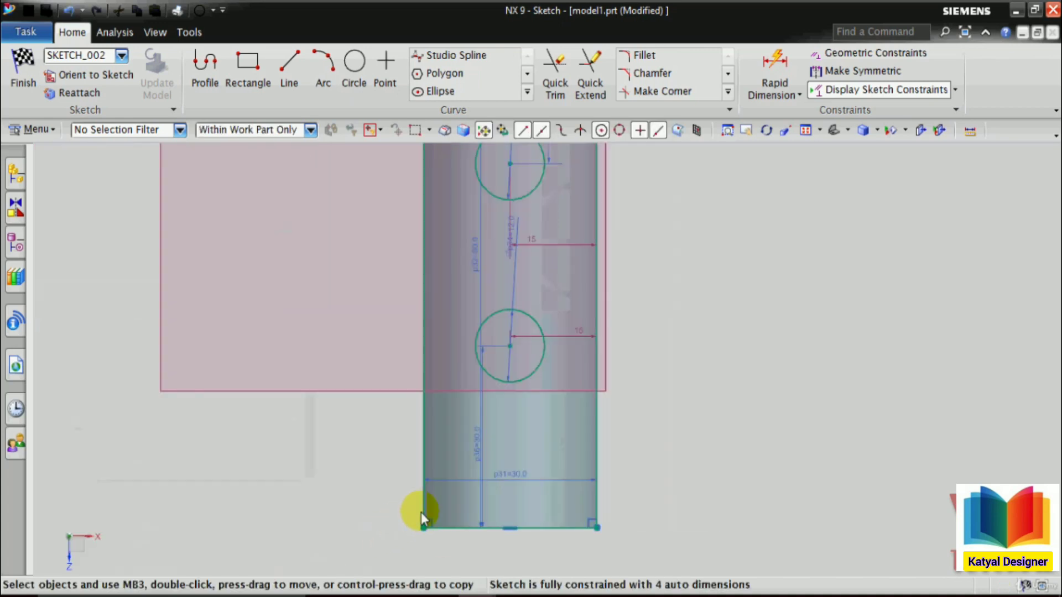
scroll(542, 380, down, 2)
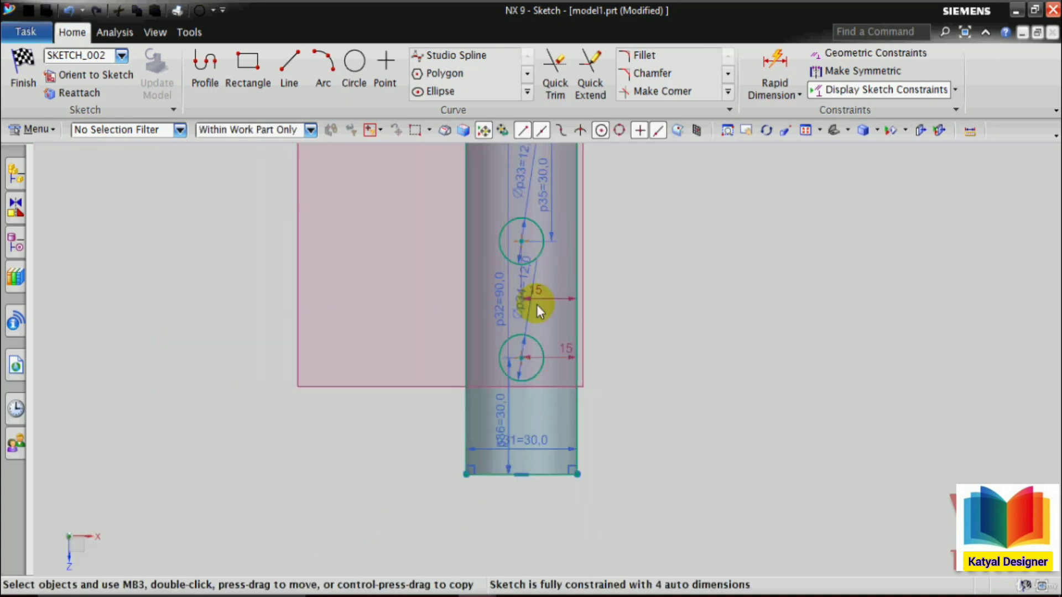
Finish the sketch and reverse the extrusion down into the tube, to an end distance of about 19 mm.
click(22, 69)
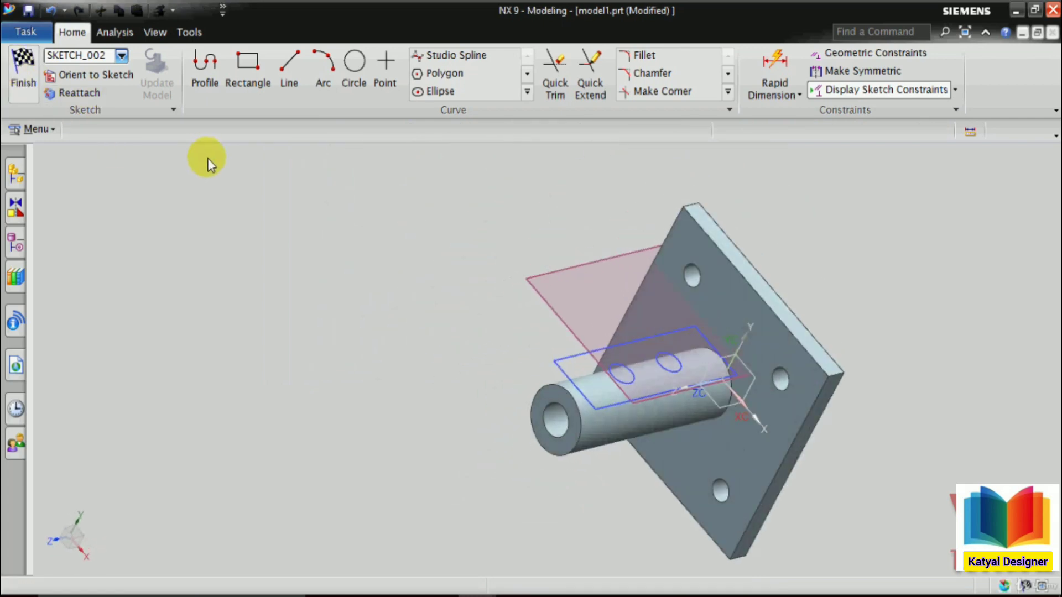
middle_drag(403, 264, 412, 238)
scroll(412, 238, down, 2)
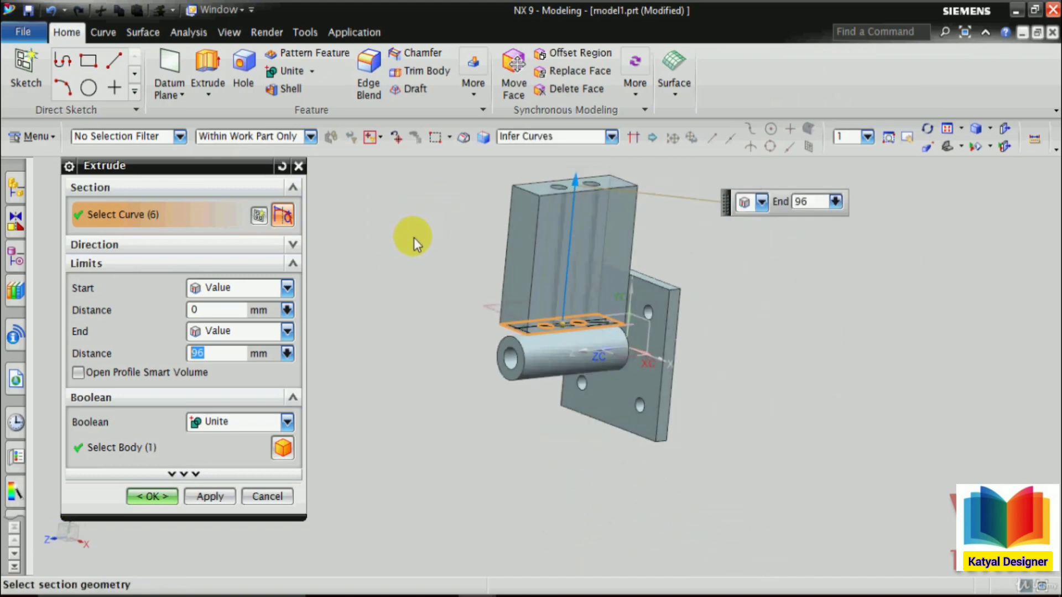
scroll(562, 190, up, 3)
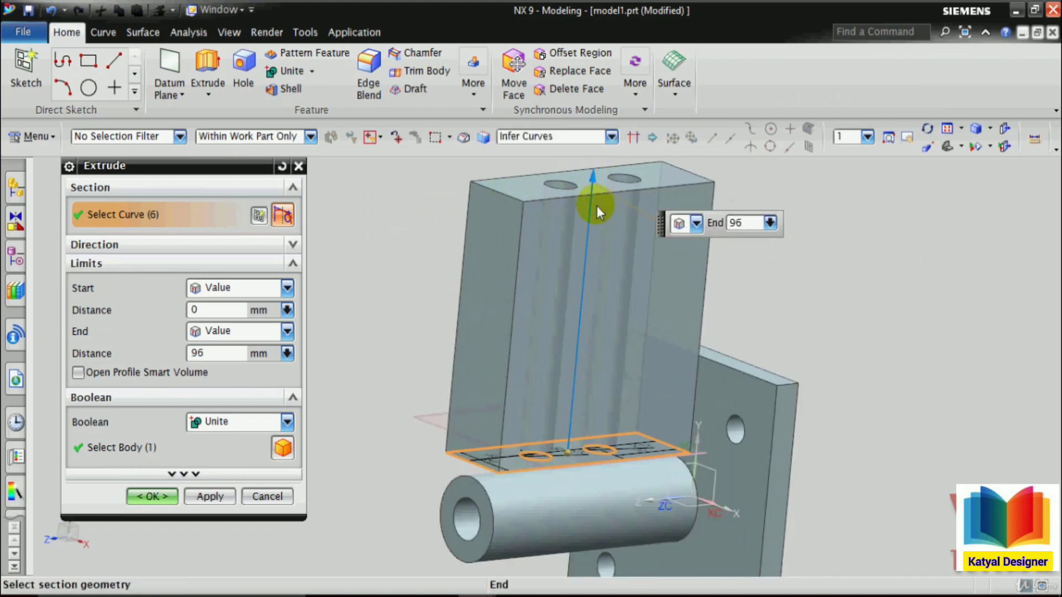
drag(596, 206, 561, 504)
Set the extrusion's end limit to Until Selected and choose the tube's outer cylindrical face as the target.
click(225, 332)
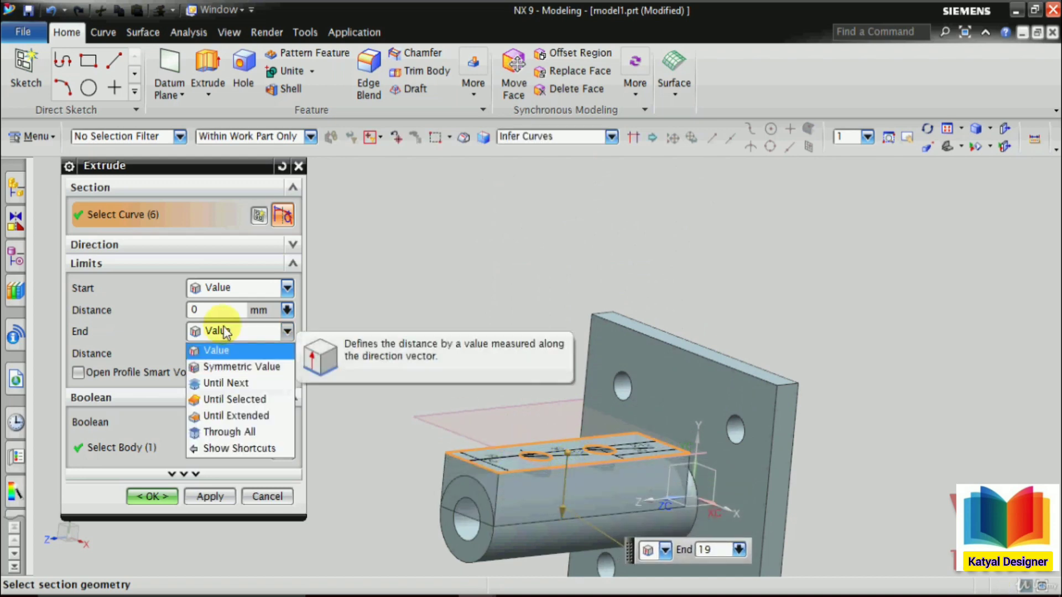
click(231, 399)
middle_drag(426, 315, 453, 314)
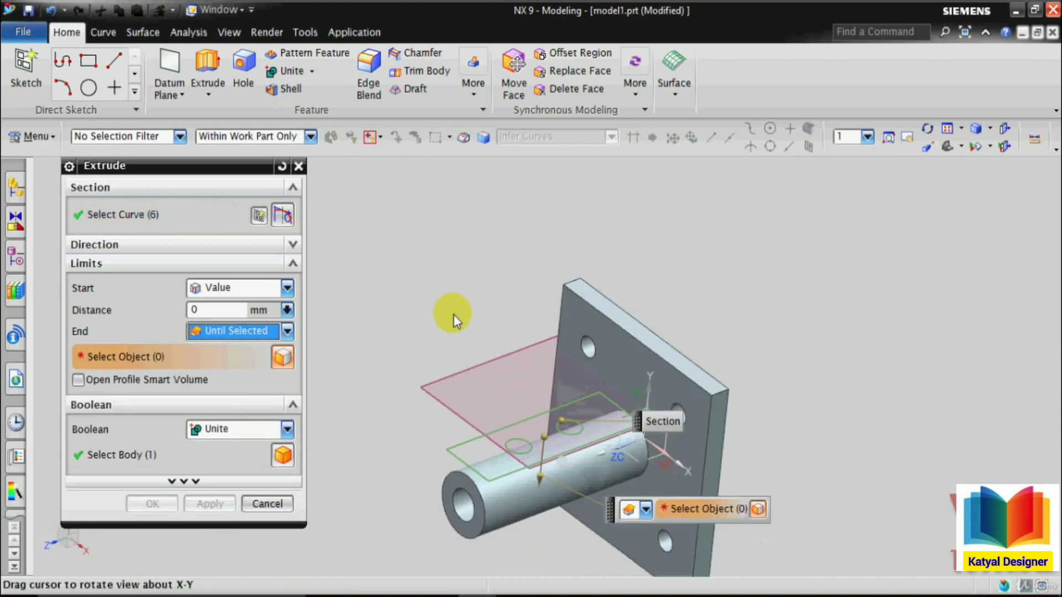
scroll(556, 550, up, 4)
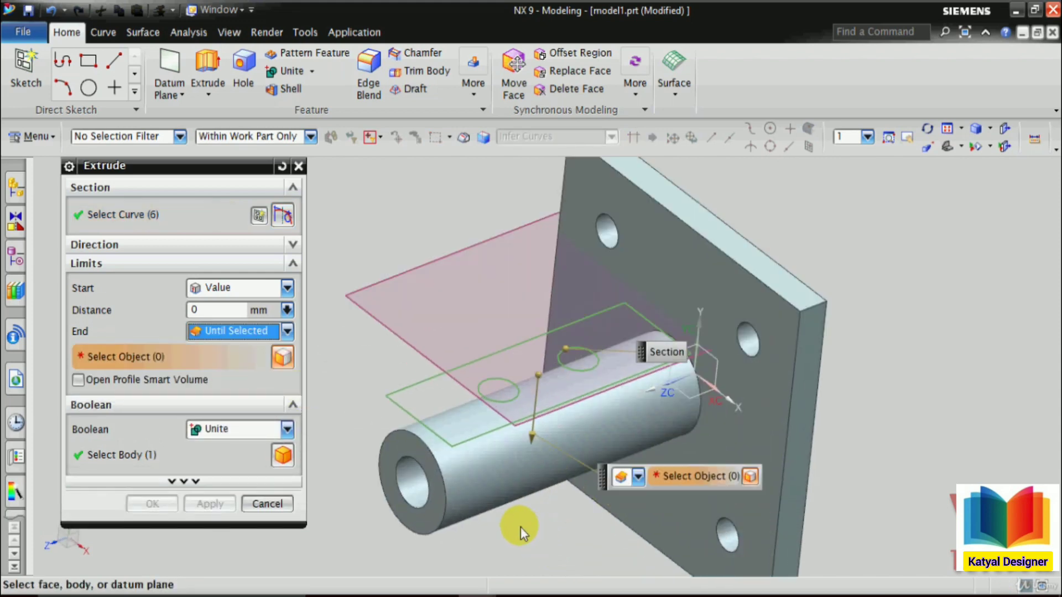
click(489, 460)
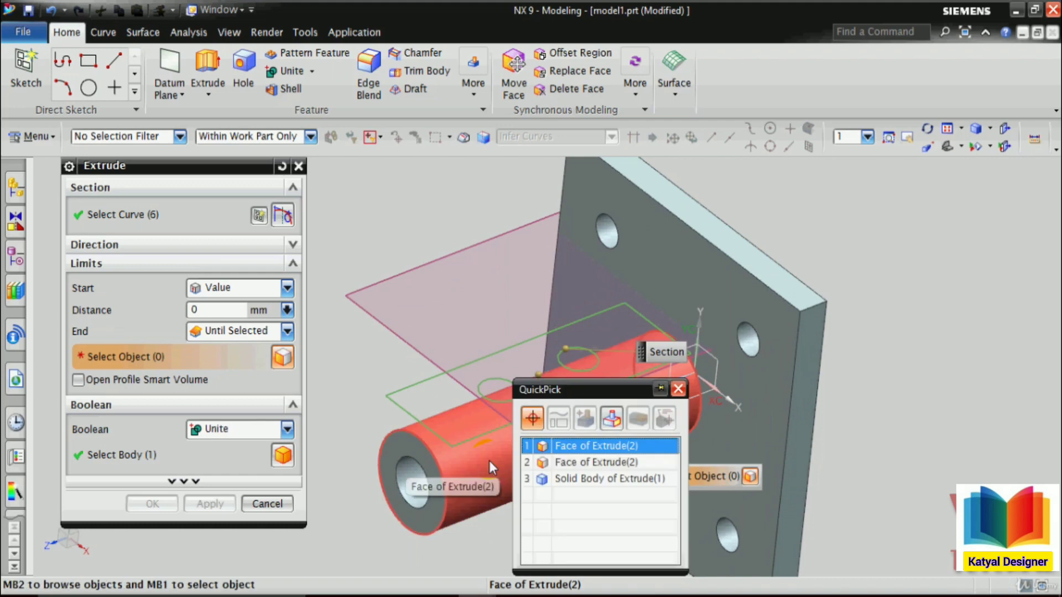
click(552, 450)
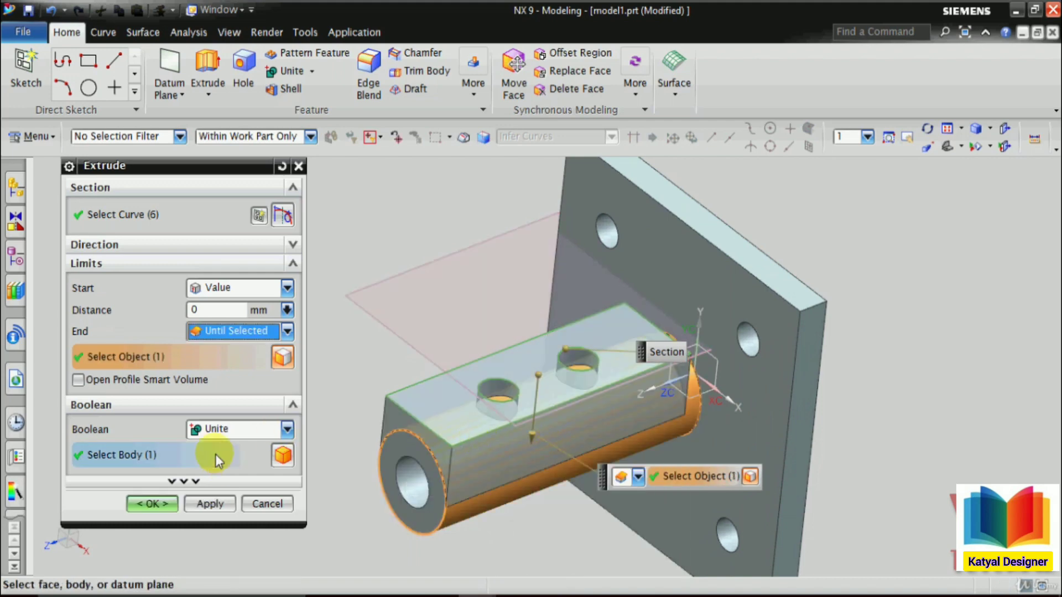
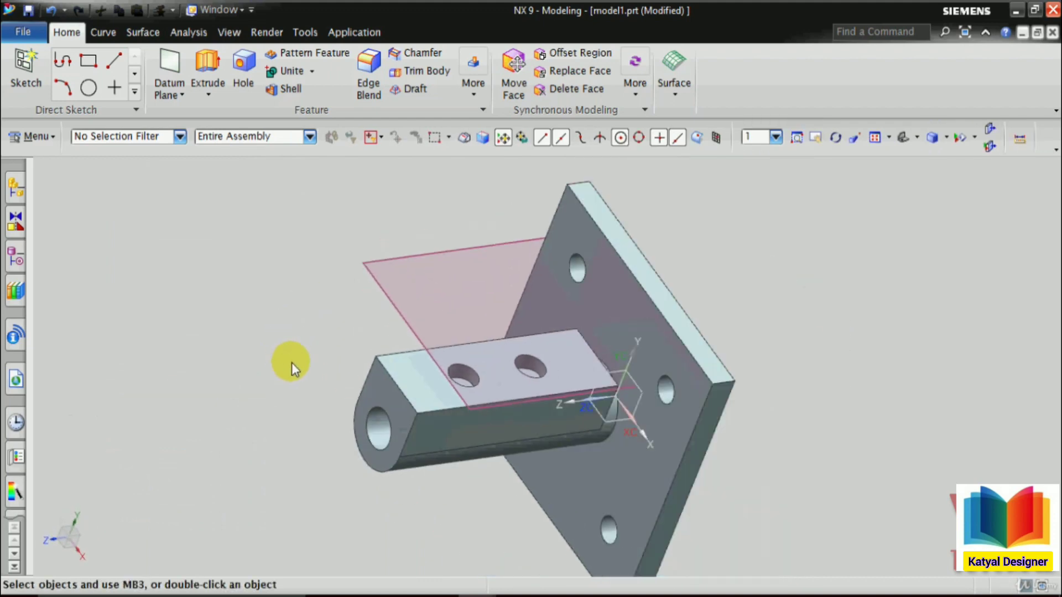
Hide the datum plane that was used for the arm block's sketch.
click(16, 256)
click(126, 326)
right_click(126, 328)
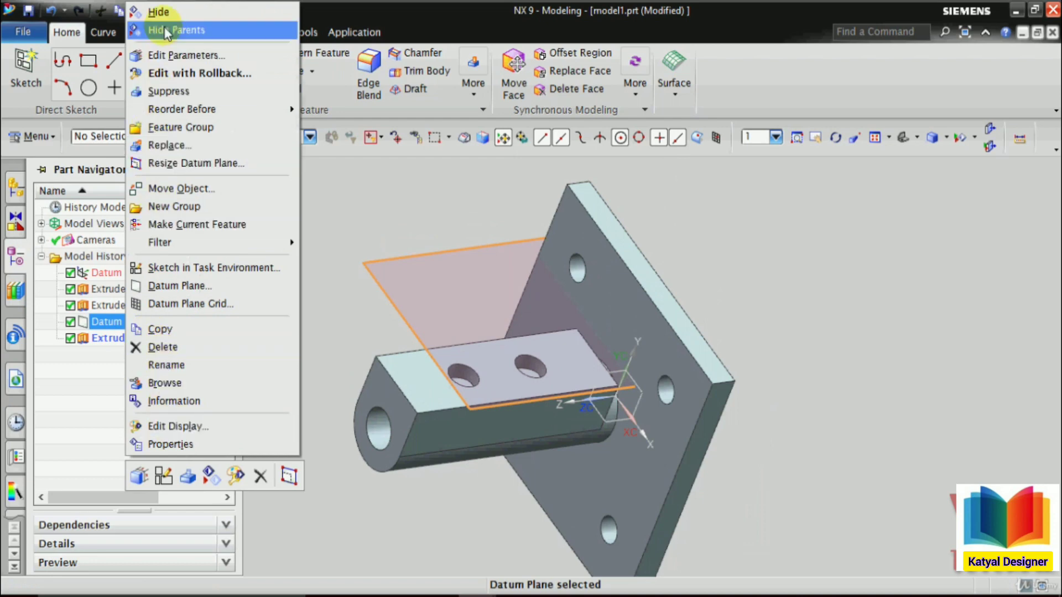
click(158, 12)
middle_drag(332, 237, 360, 386)
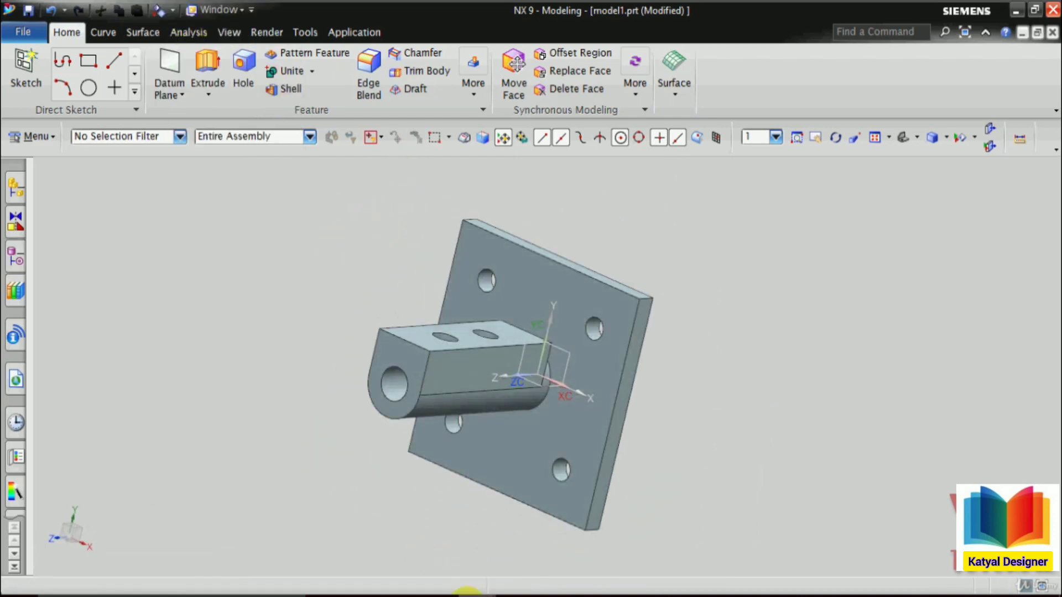
Switch to the finished model 7 part, examine its arm and side block from several angles, and return to model1.
mouse_move(467, 594)
click(379, 557)
middle_drag(394, 474, 531, 430)
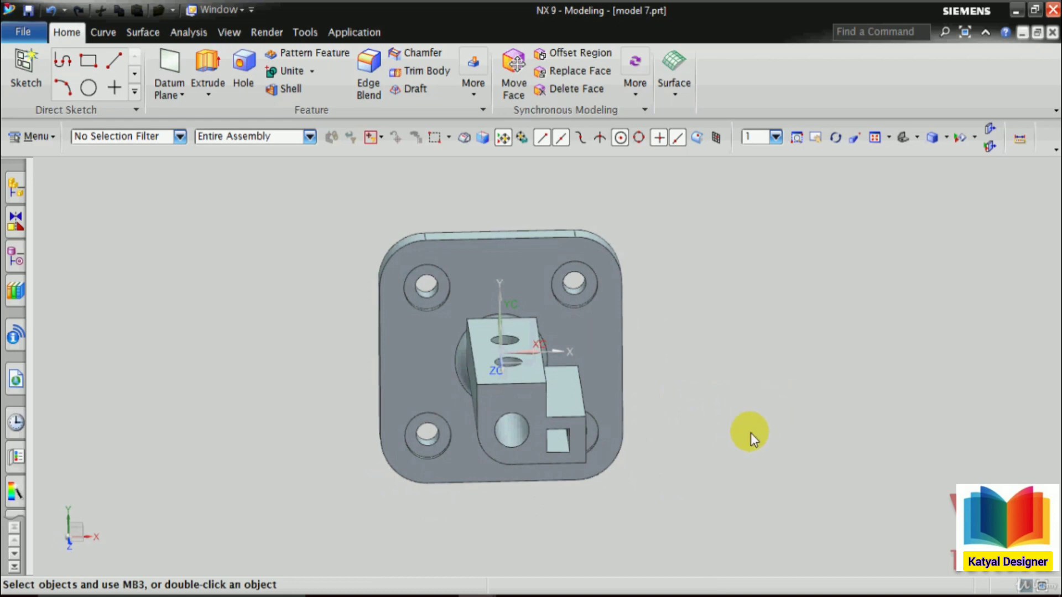
mouse_move(486, 592)
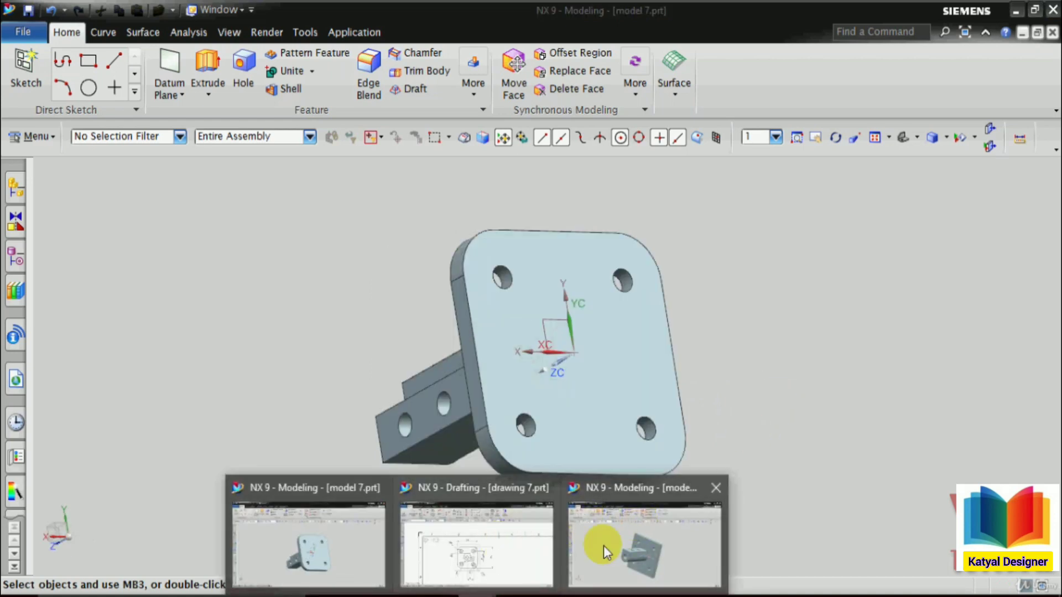
click(603, 545)
middle_drag(745, 386, 766, 382)
Create an Inferred datum plane through the centres of the two plate holes on the +X side.
click(165, 94)
click(188, 113)
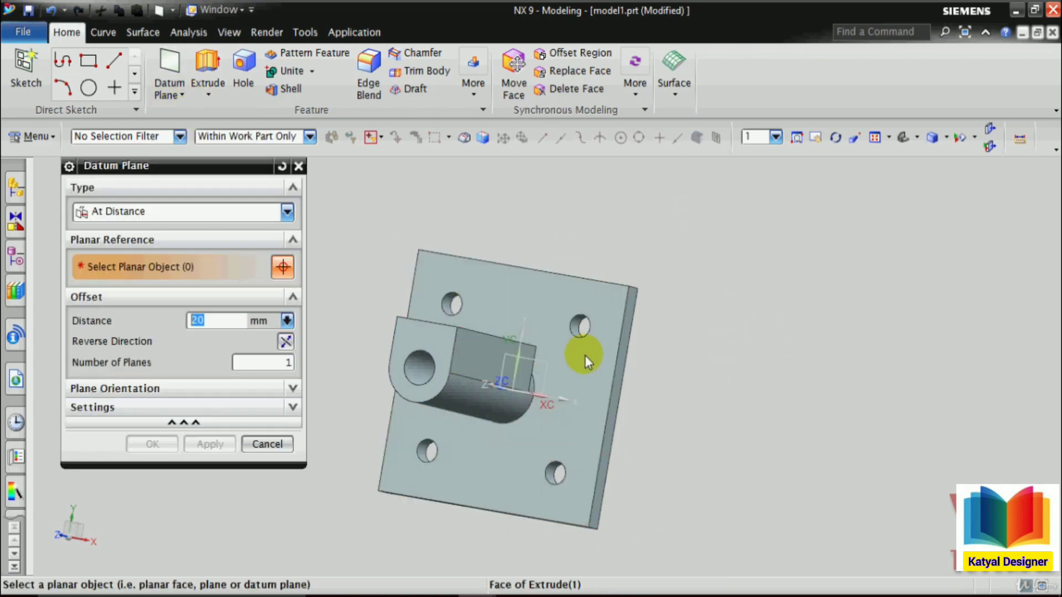
scroll(583, 356, up, 3)
click(171, 221)
click(134, 232)
scroll(619, 277, up, 2)
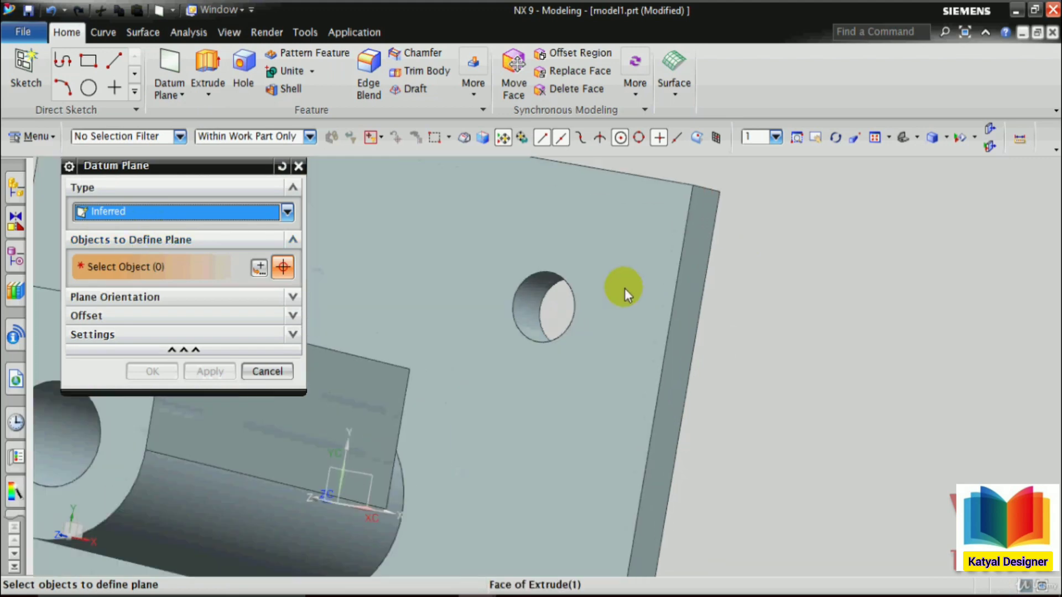
click(539, 305)
scroll(542, 306, down, 3)
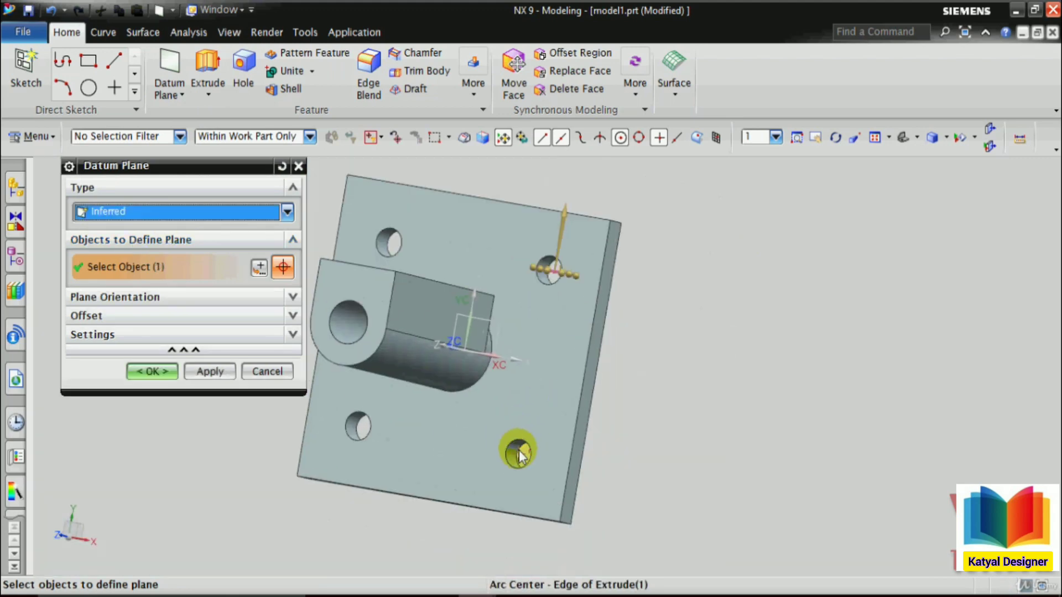
scroll(517, 452, up, 3)
click(519, 465)
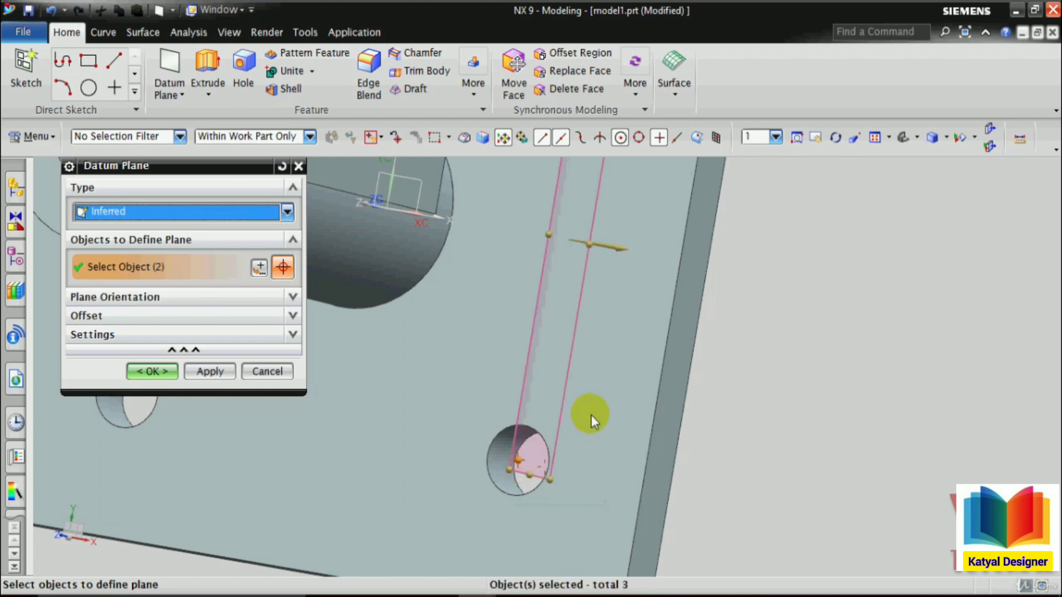
scroll(586, 423, down, 3)
click(142, 372)
mouse_move(719, 327)
middle_down()
mouse_move(692, 340)
mouse_move(698, 297)
mouse_move(703, 360)
mouse_move(699, 290)
mouse_move(706, 320)
middle_up()
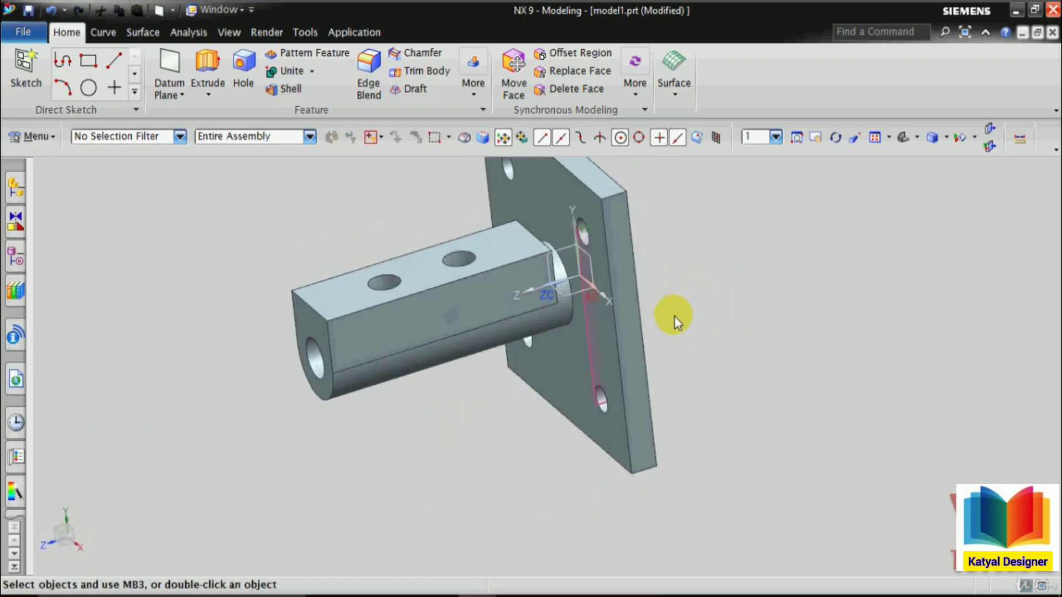
Start an extrusion and create its section sketch on the new datum plane through the two plate holes.
click(209, 95)
click(220, 115)
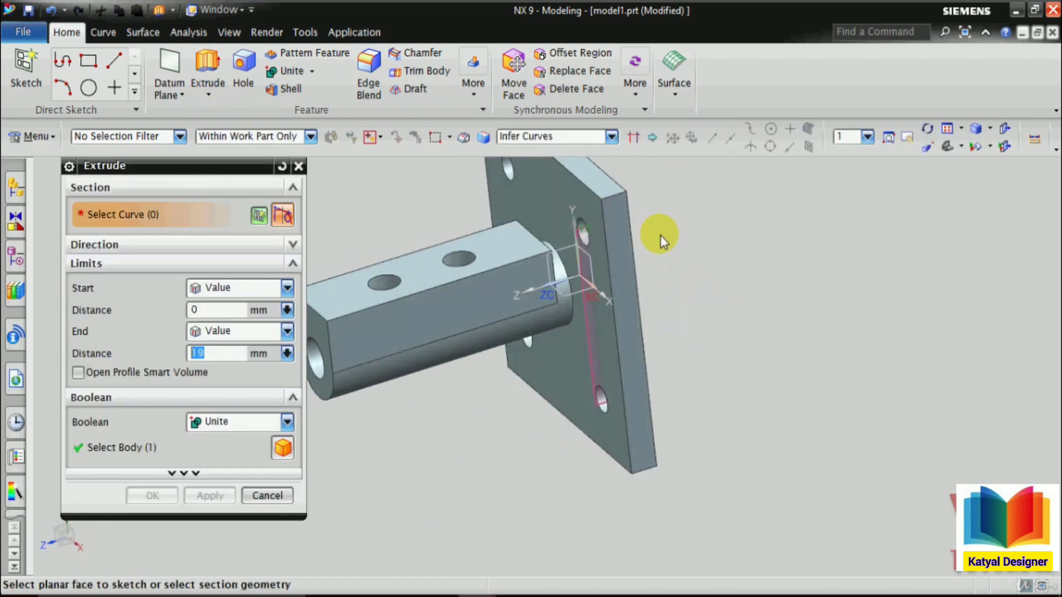
scroll(647, 260, up, 3)
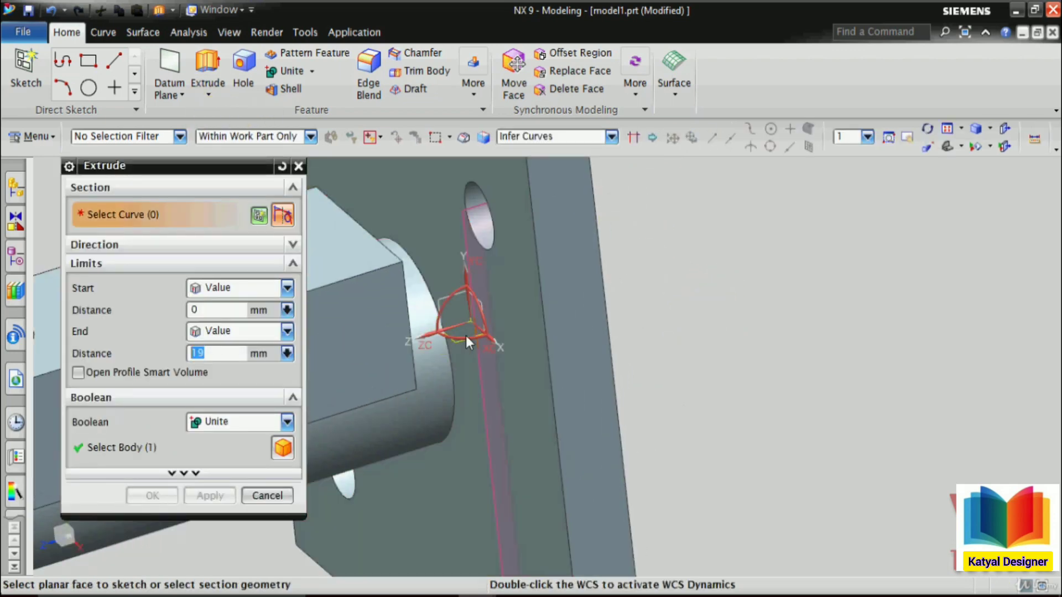
scroll(460, 336, down, 3)
click(259, 215)
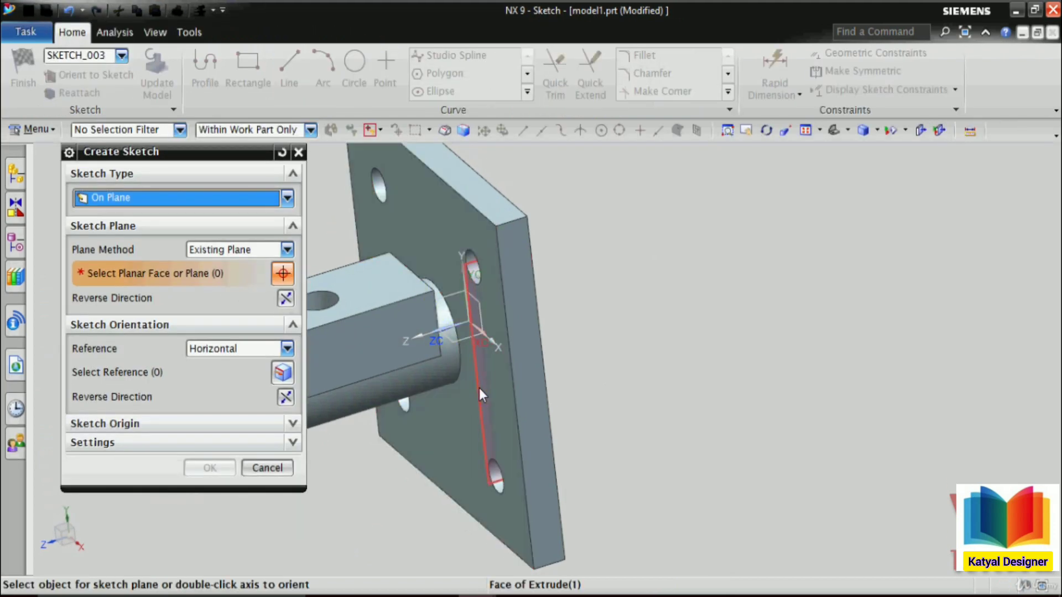
click(479, 387)
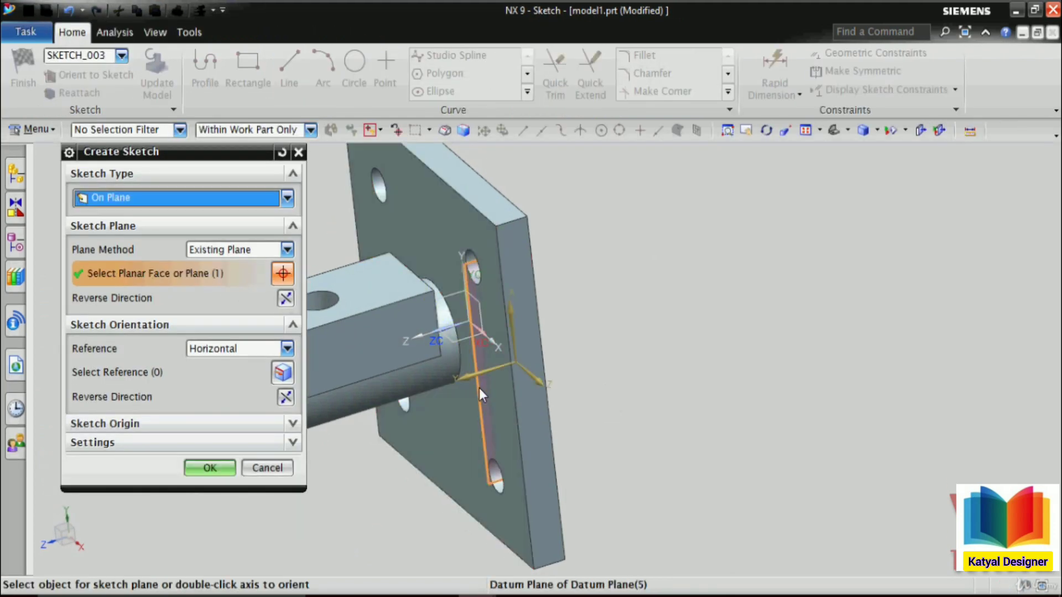
click(201, 467)
scroll(609, 197, up, 1)
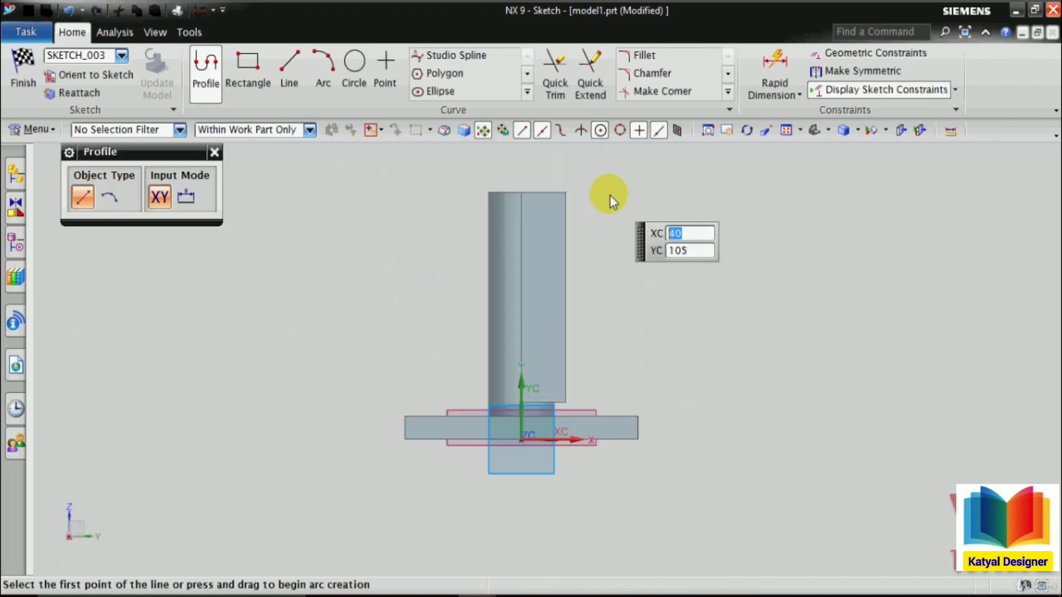
Consult drawing 7's side view and sketch a rectangle 20 mm wide and 70 mm high from the tube's outer free-end corner.
mouse_move(473, 589)
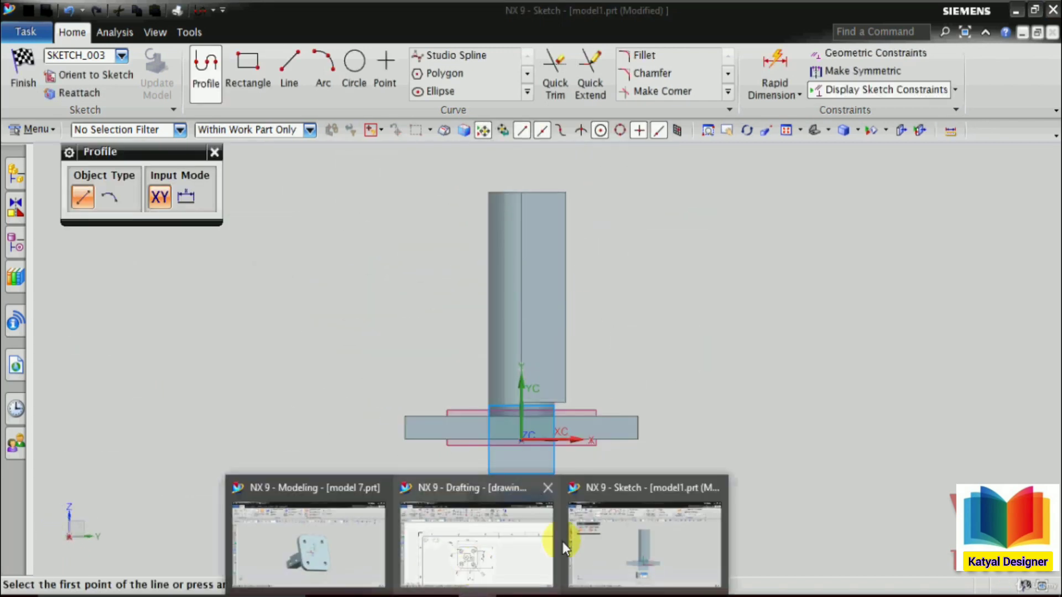
click(486, 526)
scroll(742, 509, up, 6)
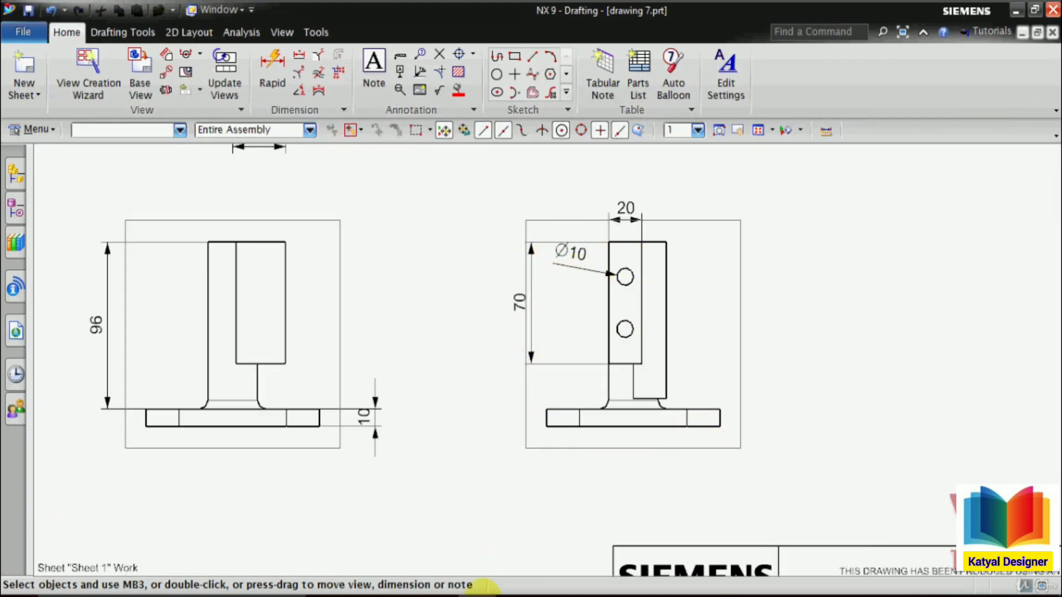
mouse_move(483, 590)
click(598, 518)
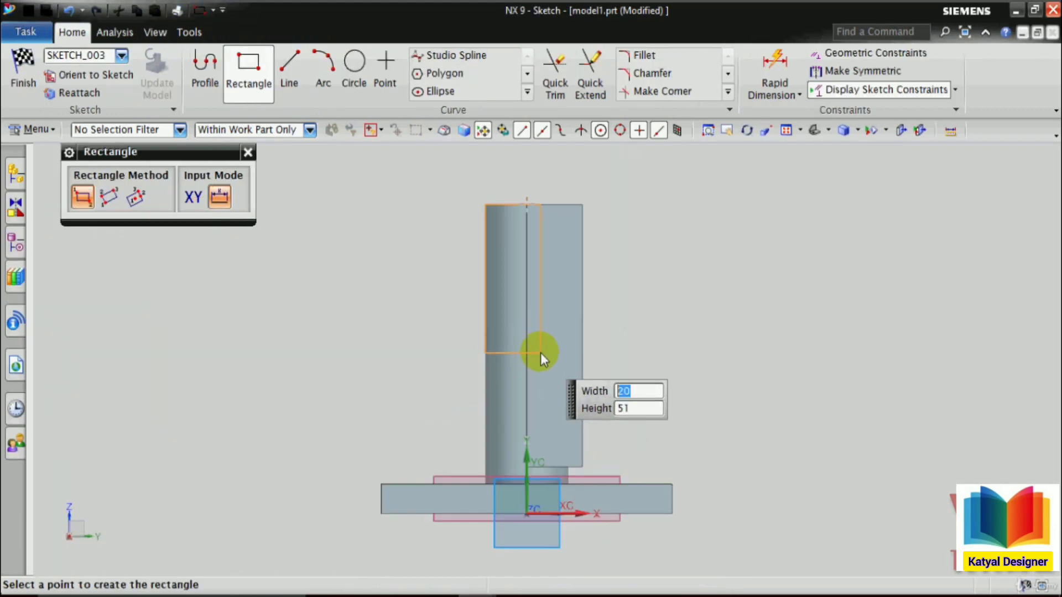
text(20)
key(Tab)
text(70)
key(Return)
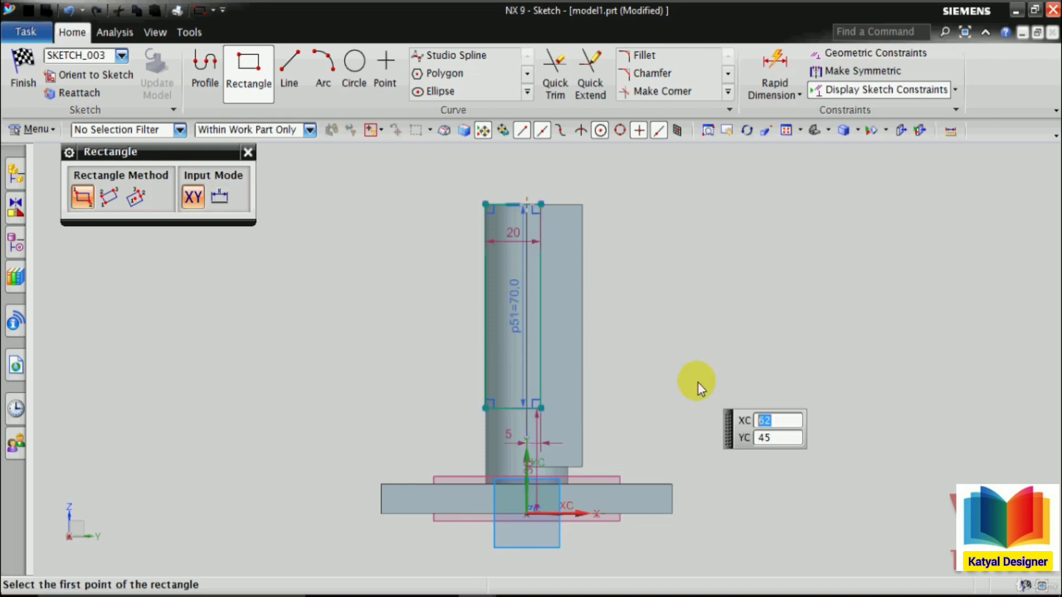
key(Escape)
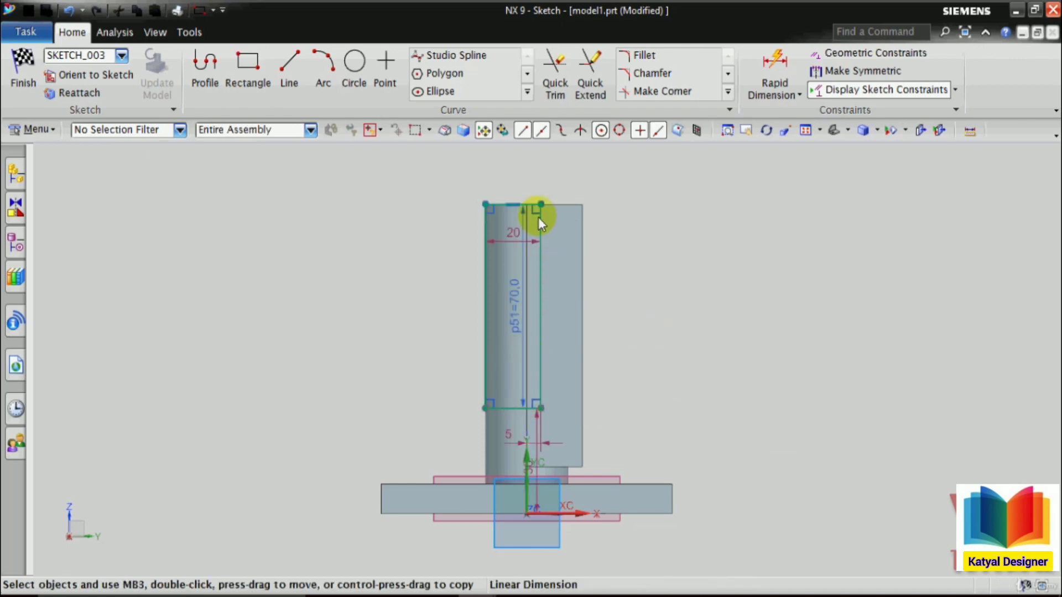
scroll(534, 220, up, 3)
scroll(533, 221, down, 2)
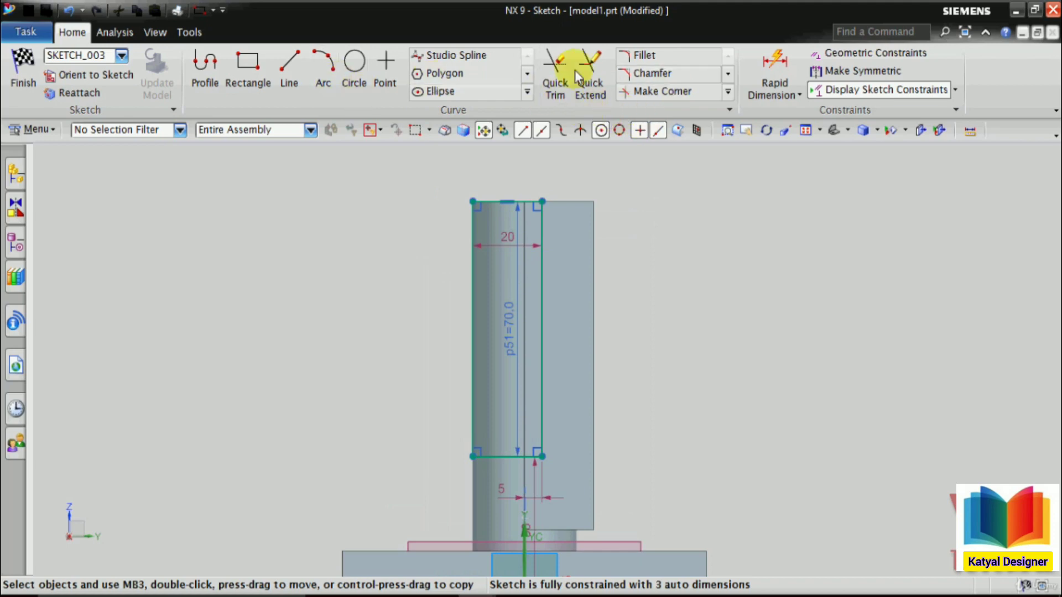
Draw two 10 mm diameter circles on the rectangle's lengthwise centreline, about 18 mm from its free-end edge and 22 mm from its plate-side edge.
click(360, 68)
scroll(533, 228, up, 3)
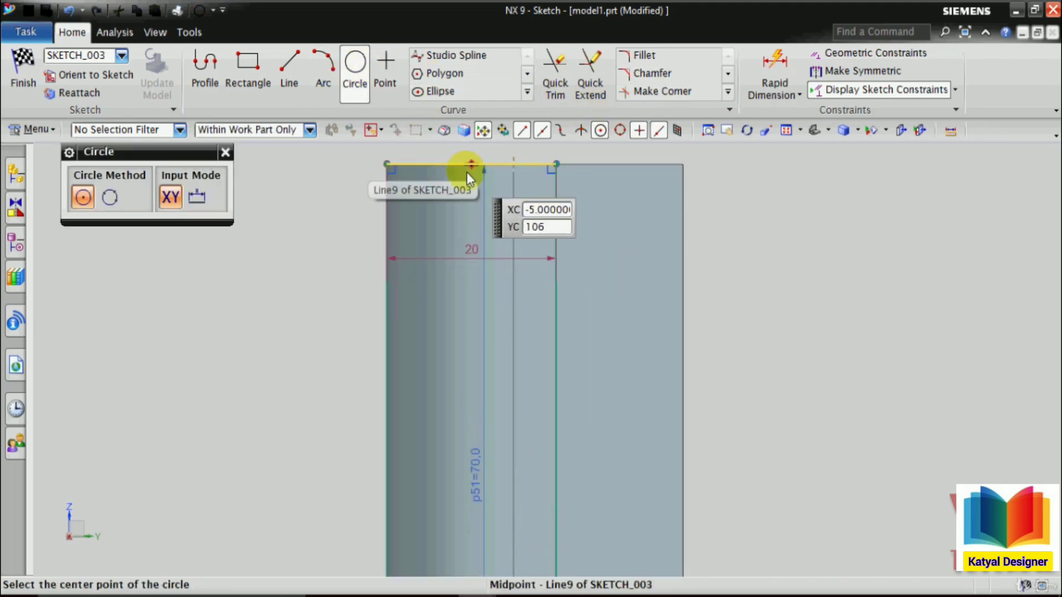
click(470, 322)
text(10)
key(Return)
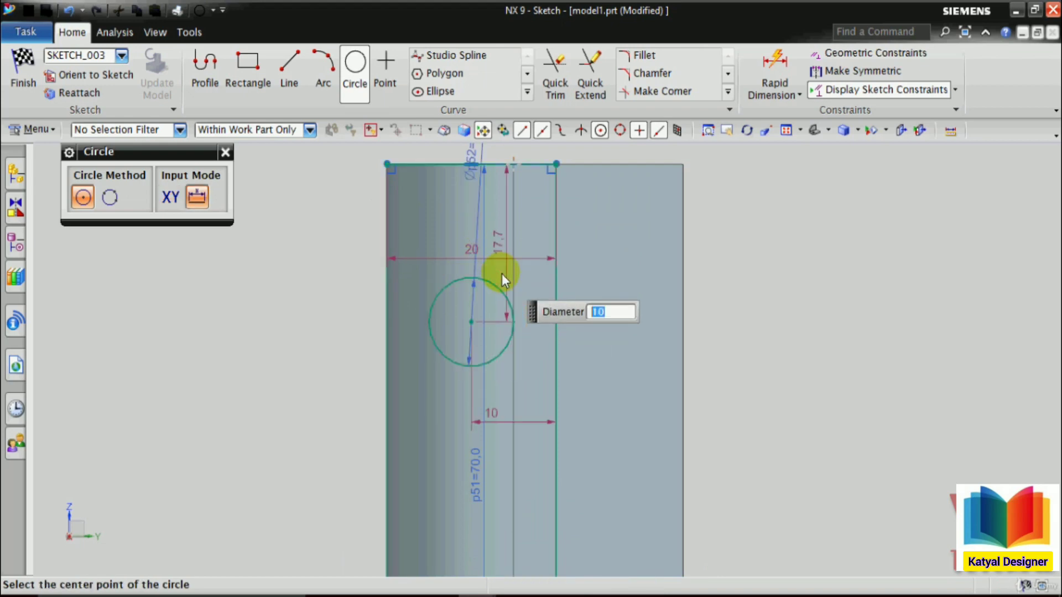
scroll(502, 274, down, 2)
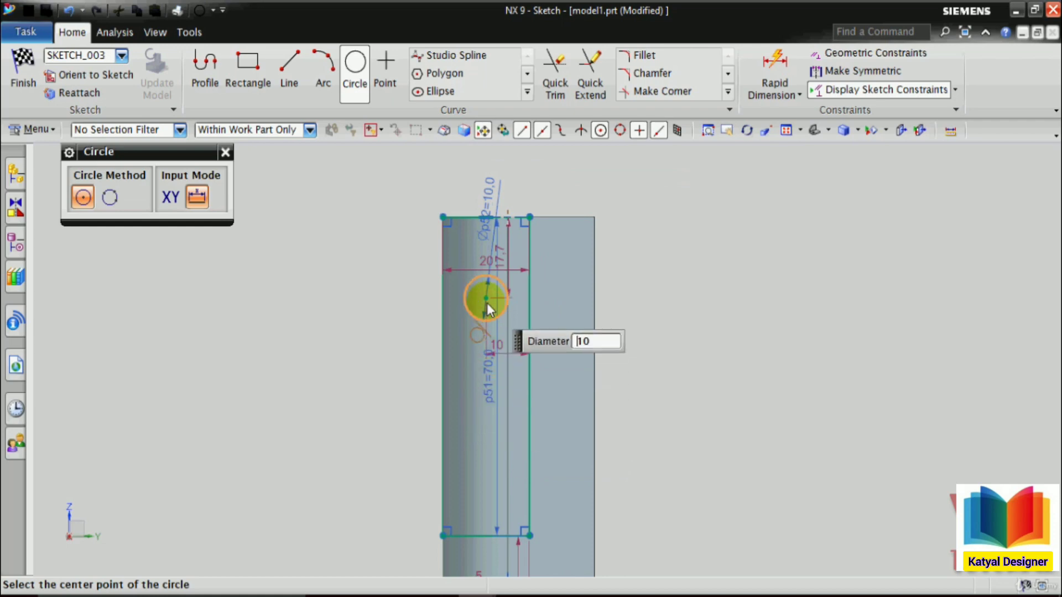
click(486, 437)
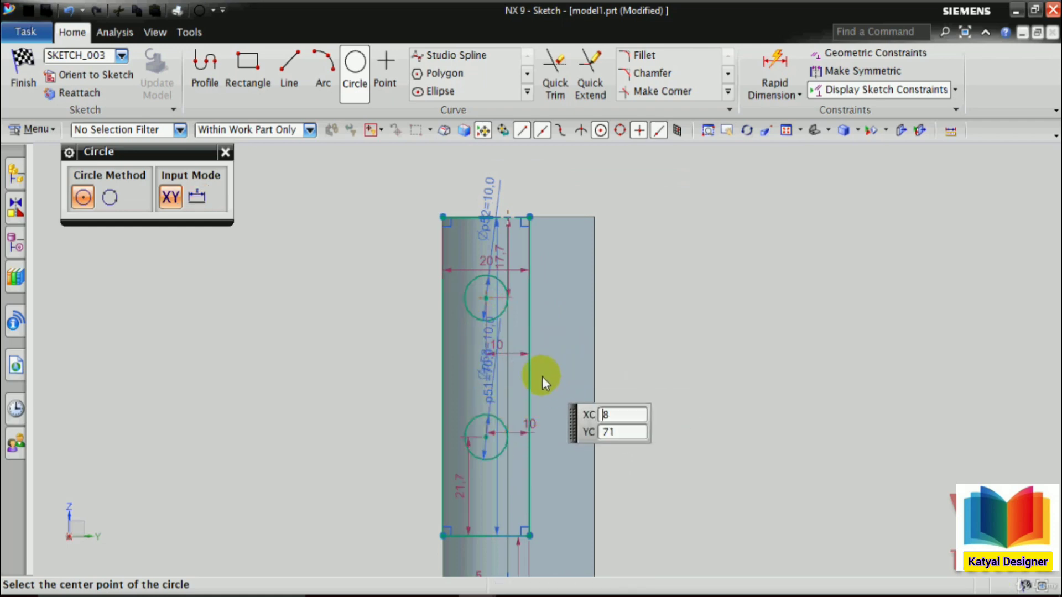
Set the distance from the rectangle's free-end edge to the centre of the nearer circle to 20 mm.
scroll(542, 377, up, 2)
scroll(505, 204, up, 3)
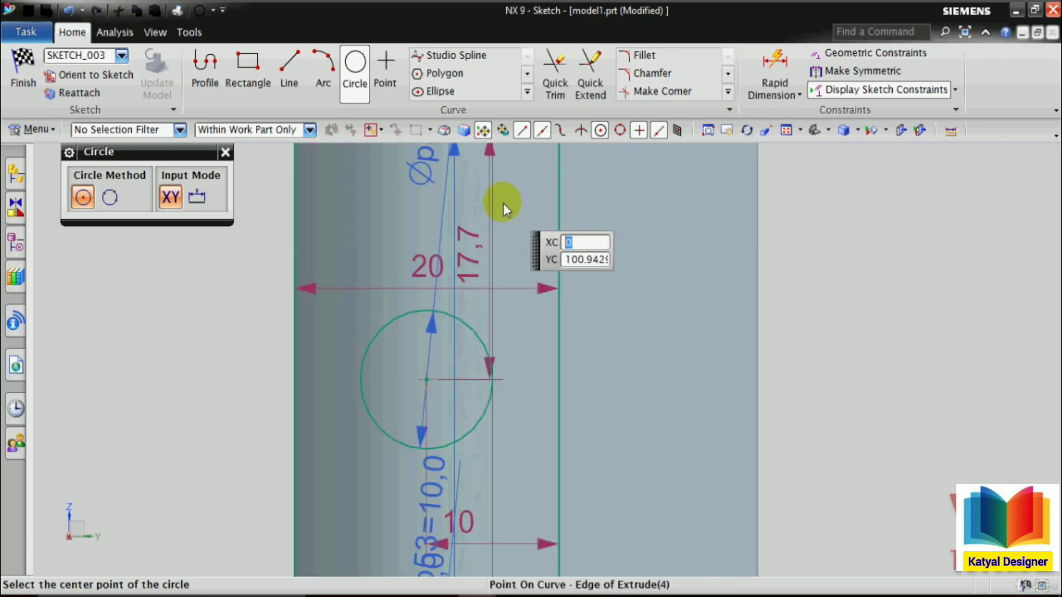
scroll(459, 281, down, 2)
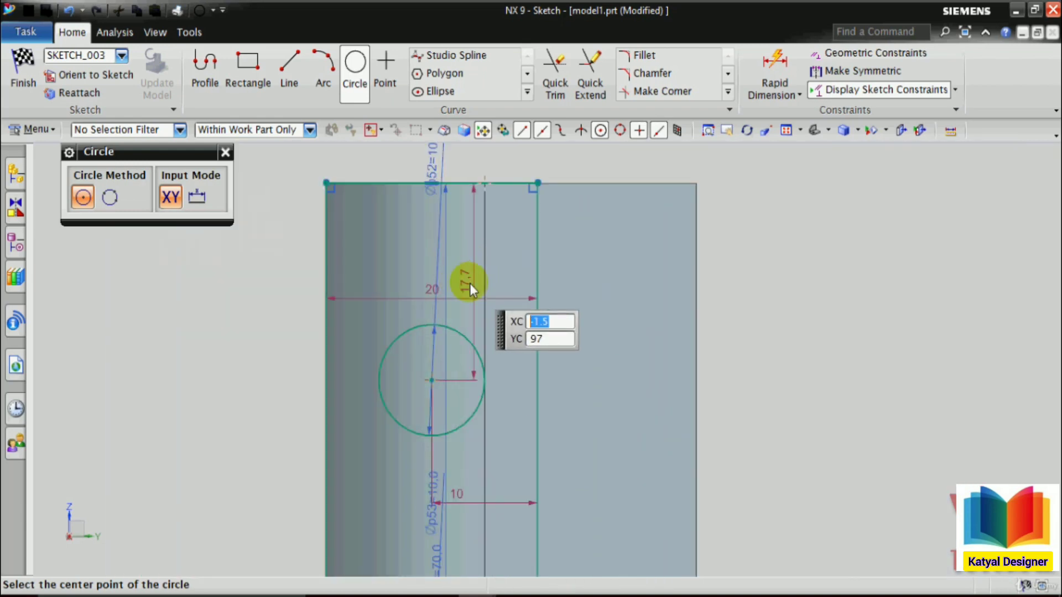
key(Escape)
double_click(467, 283)
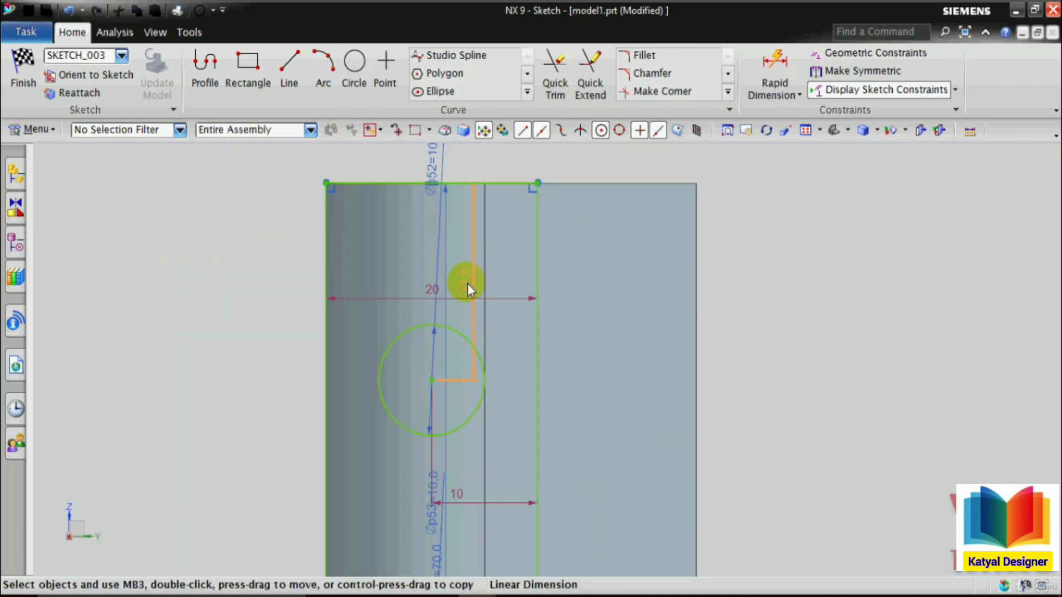
text(1)
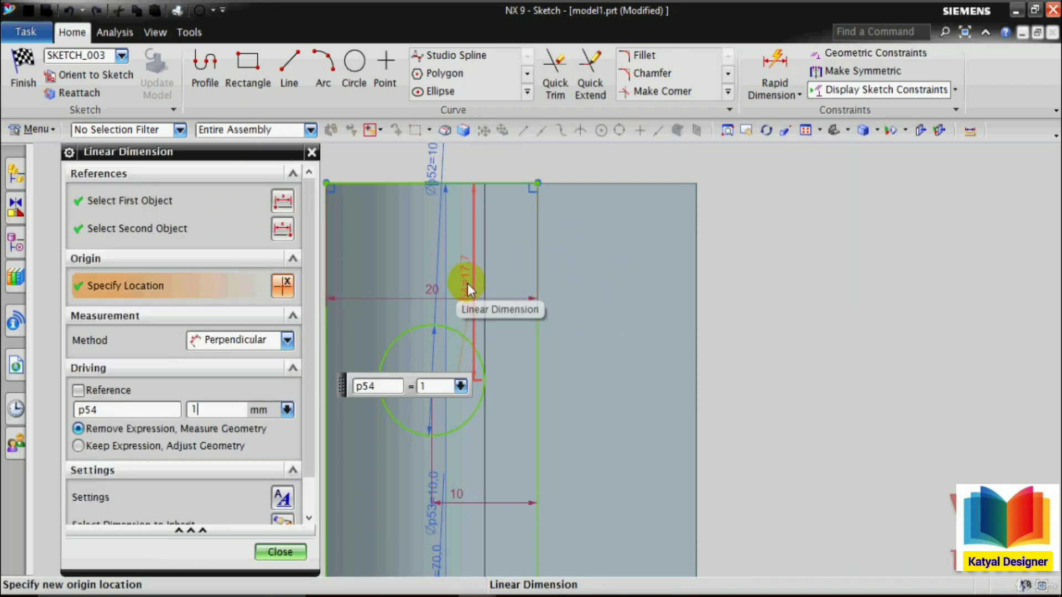
key(BackSpace)
text(20)
key(Return)
click(280, 551)
Set the distance from the rectangle's plate-side edge to the centre of the second circle to 20 mm.
scroll(455, 245, down, 4)
scroll(458, 492, up, 4)
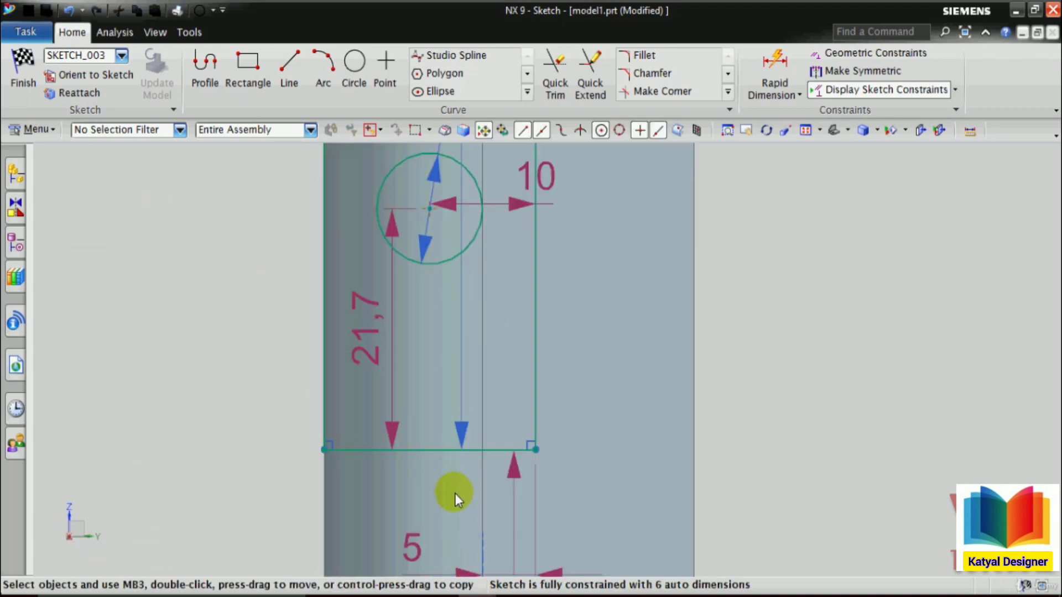
double_click(373, 333)
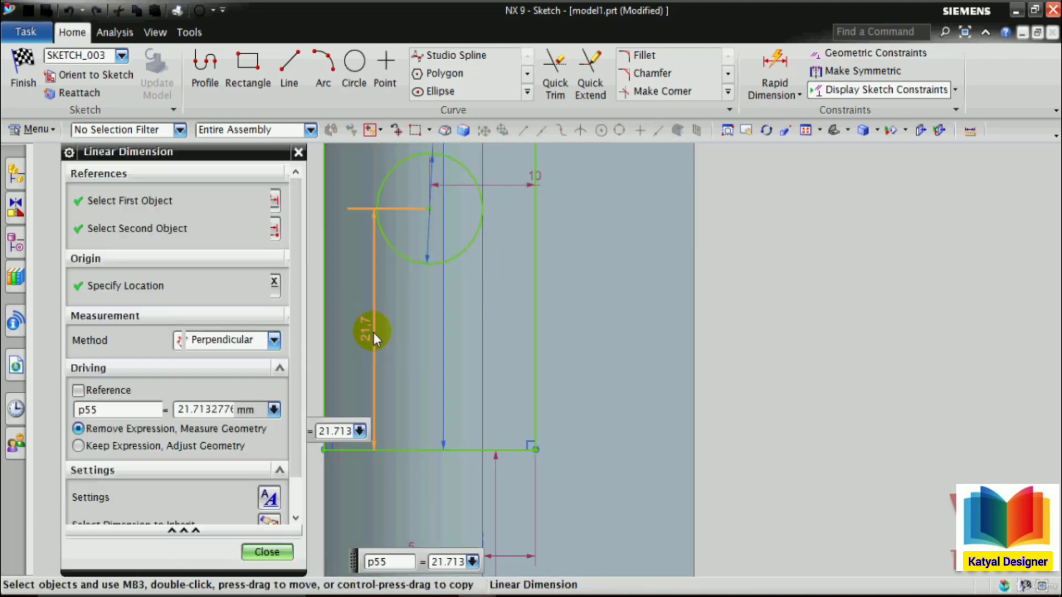
text(20)
key(Return)
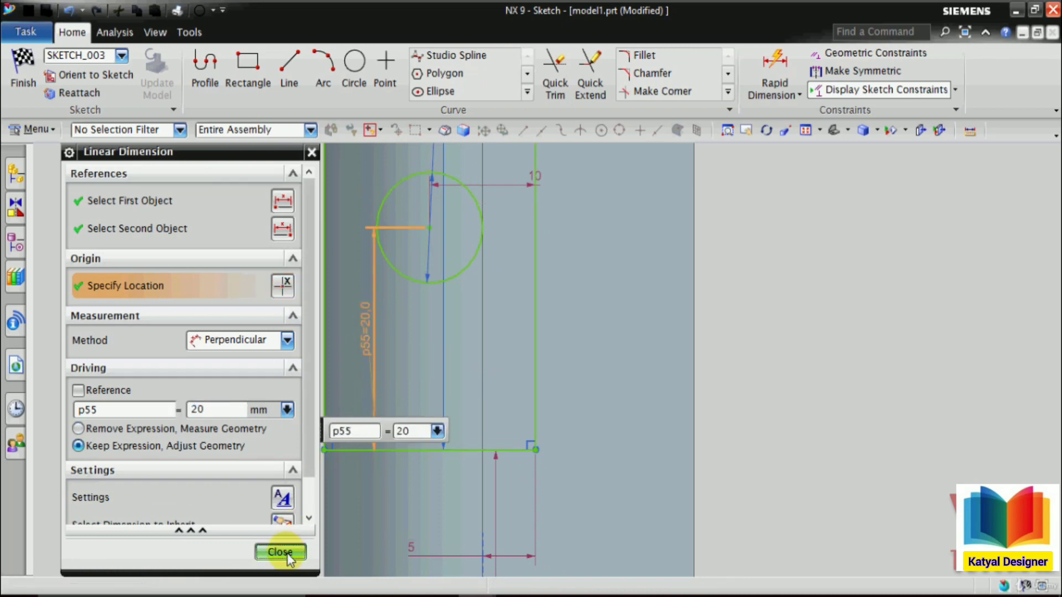
click(280, 552)
Finish the side-block sketch and extrude it with its two holes from 0 mm until the tube's rounded outer face, united with the bracket.
scroll(381, 361, down, 2)
click(13, 85)
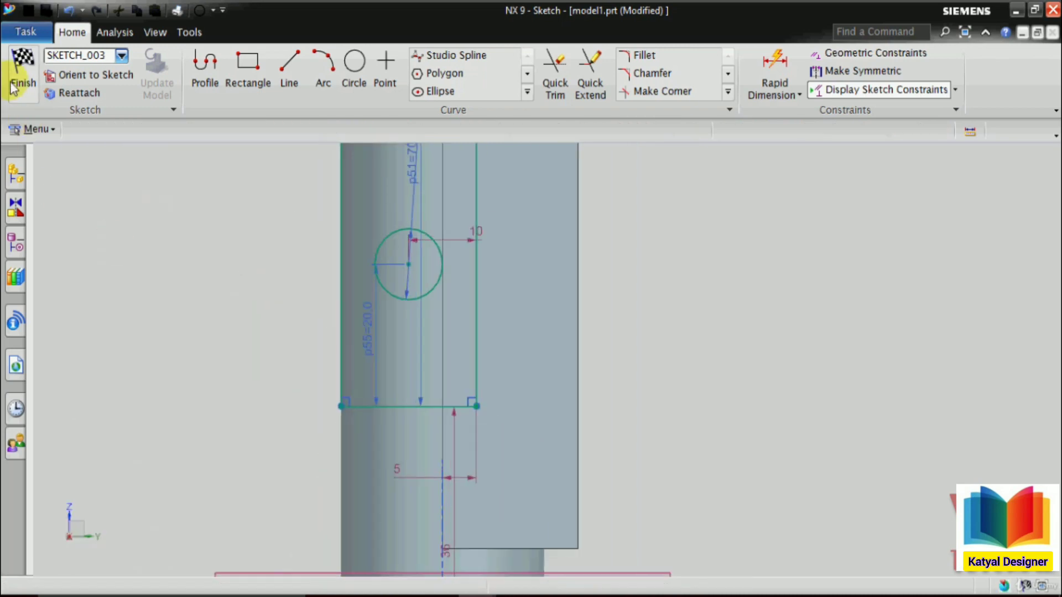
scroll(724, 294, down, 2)
middle_drag(742, 358, 802, 349)
scroll(526, 423, up, 3)
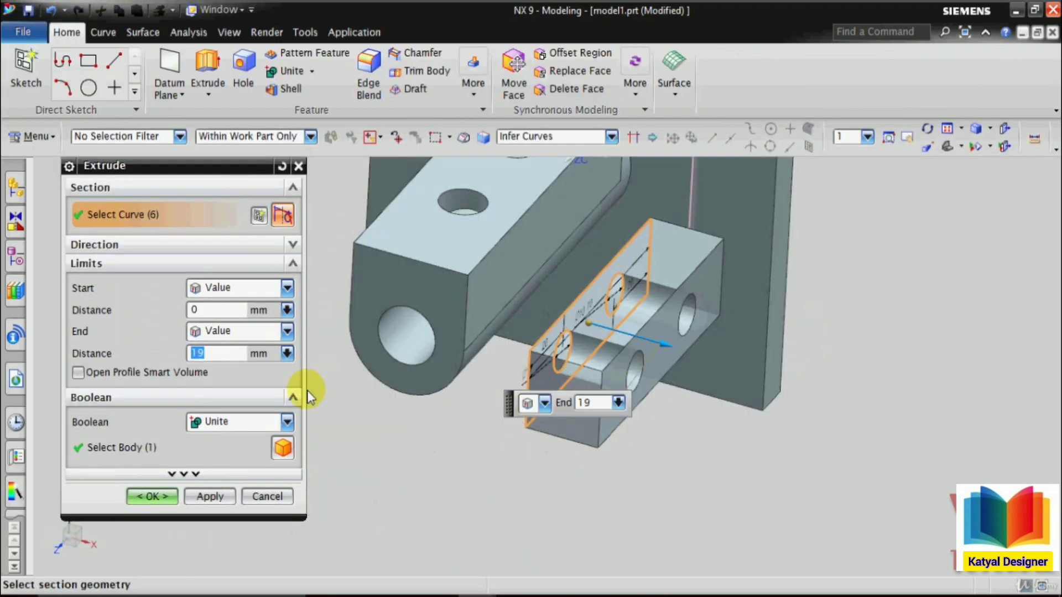
click(217, 331)
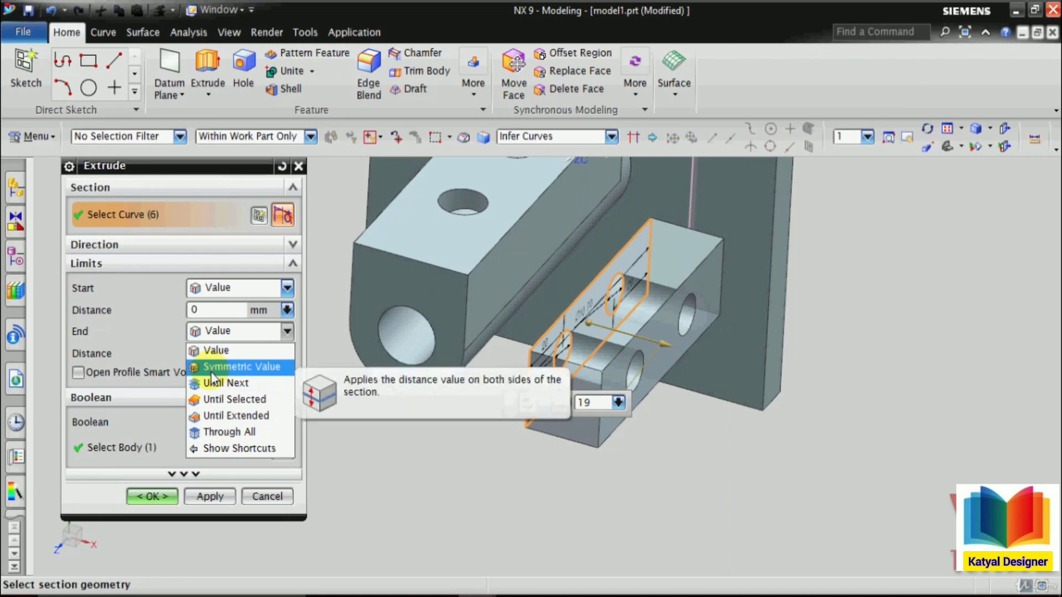
click(227, 400)
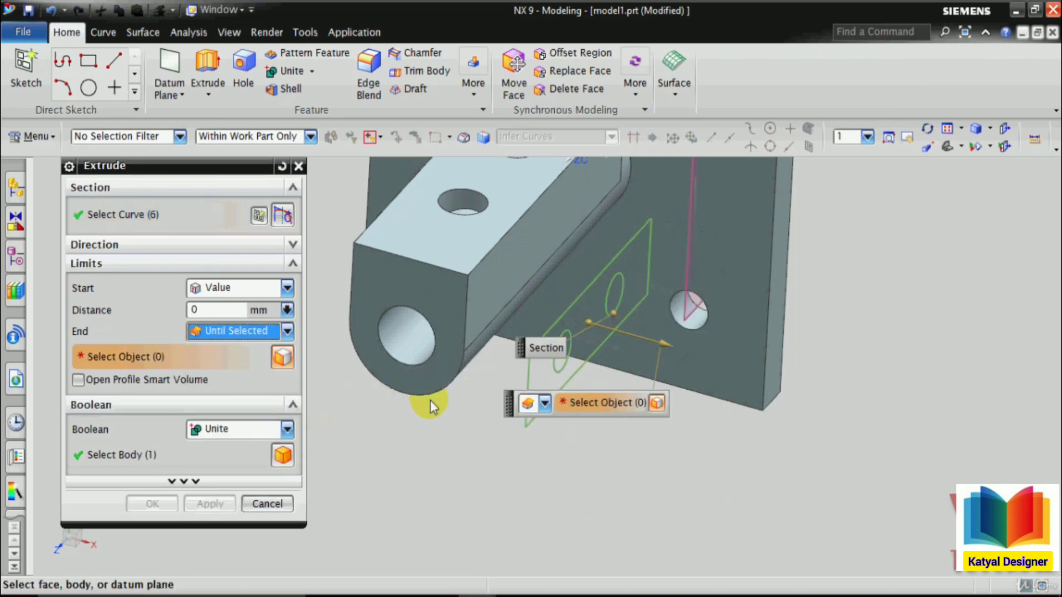
click(477, 358)
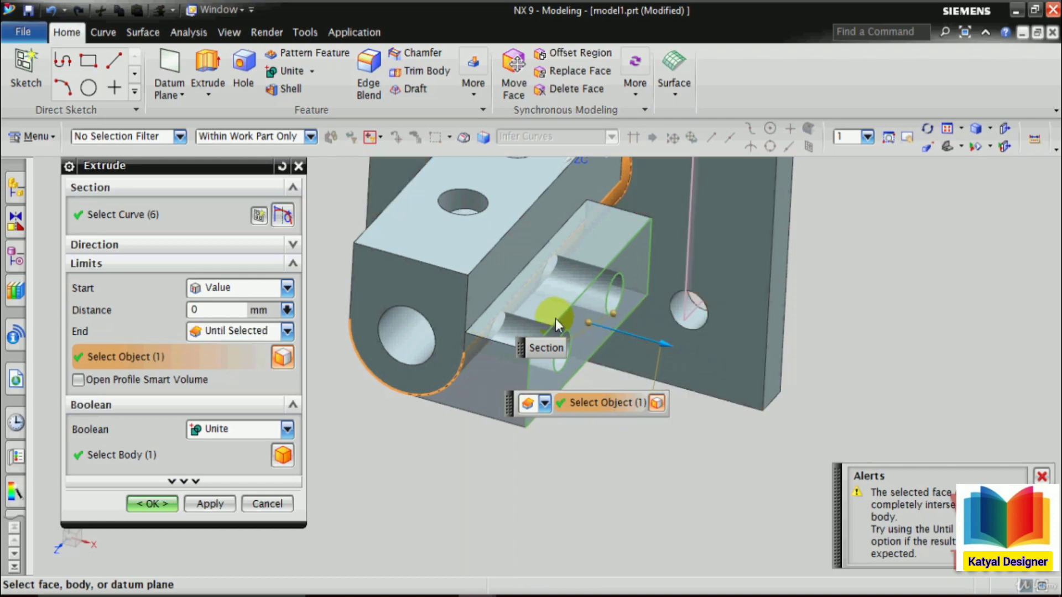
middle_click(663, 347)
mouse_move(663, 347)
middle_down()
mouse_move(272, 393)
mouse_move(280, 430)
mouse_move(287, 384)
mouse_move(263, 423)
middle_up()
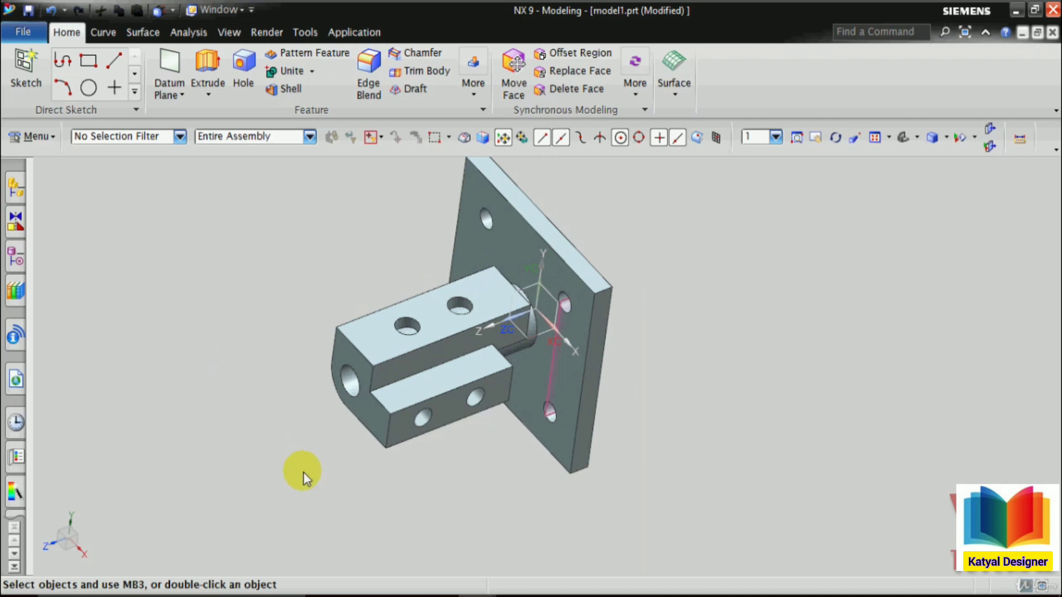
Examine the free end and side block of the reference part model 7.prt, and return to model1.prt.
mouse_move(424, 531)
click(341, 543)
middle_drag(344, 422, 419, 361)
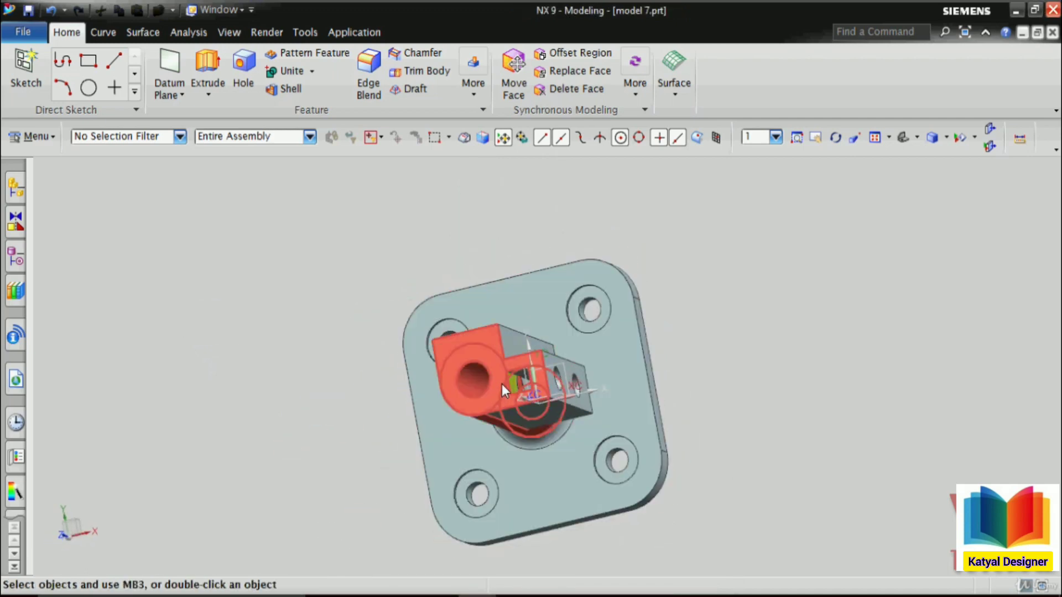
scroll(705, 366, up, 3)
mouse_move(705, 366)
middle_down()
mouse_move(716, 391)
mouse_move(715, 367)
mouse_move(708, 381)
middle_up()
scroll(679, 421, down, 4)
mouse_move(652, 538)
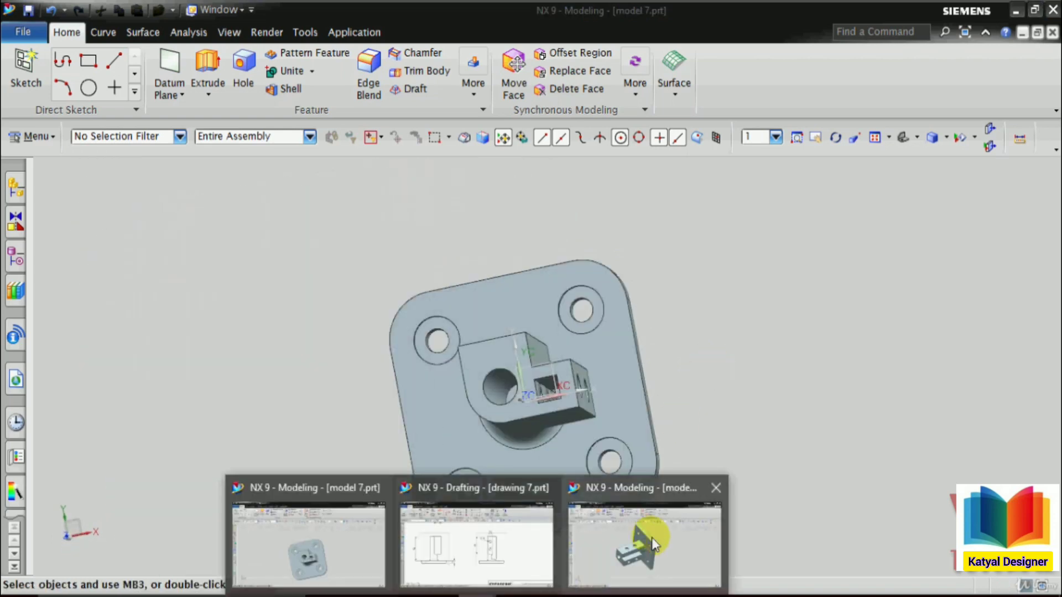
click(318, 539)
Begin an extrude sketch on the bracket's free-end face and set the display to Static Wireframe.
middle_drag(423, 424, 249, 397)
click(218, 113)
scroll(348, 245, up, 2)
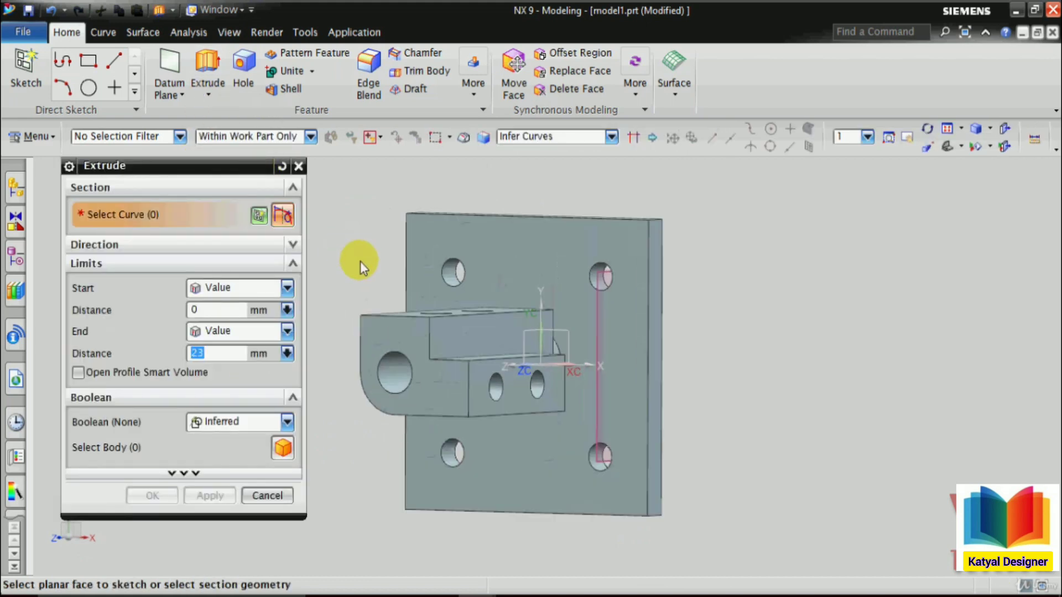
click(433, 387)
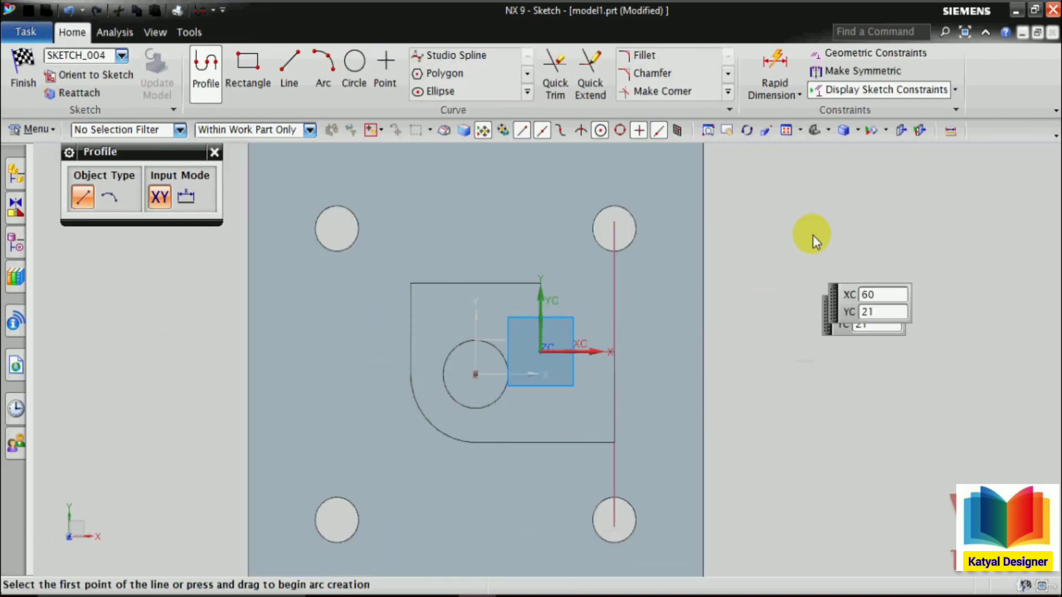
click(858, 131)
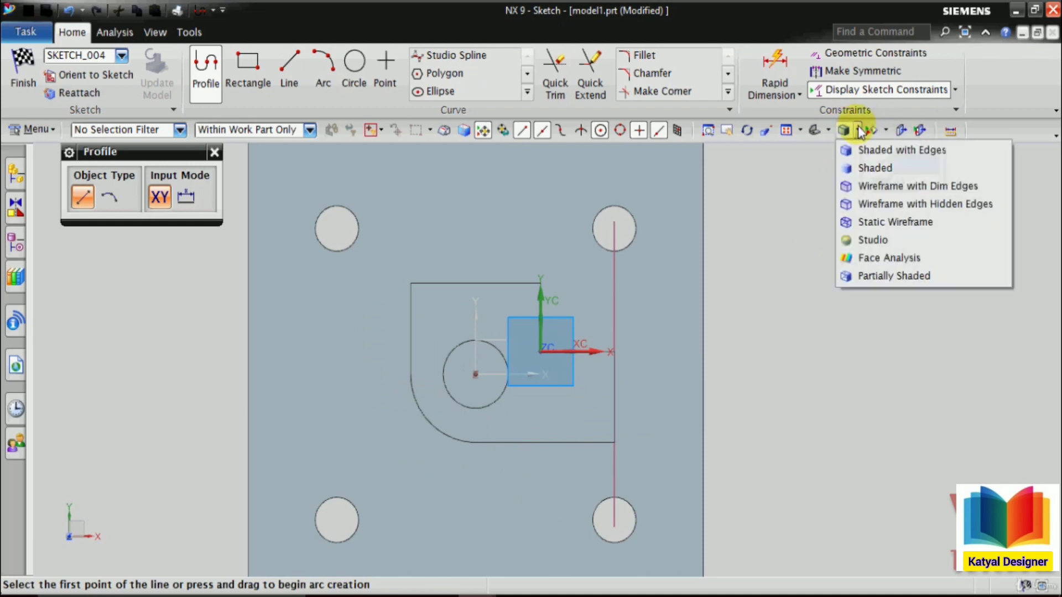
click(856, 222)
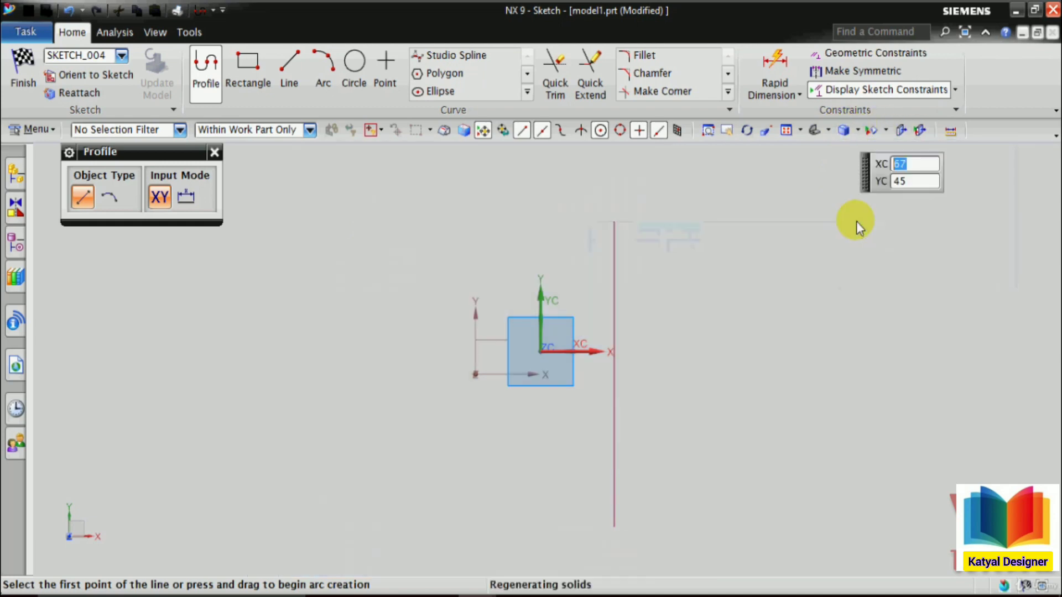
scroll(559, 433, up, 3)
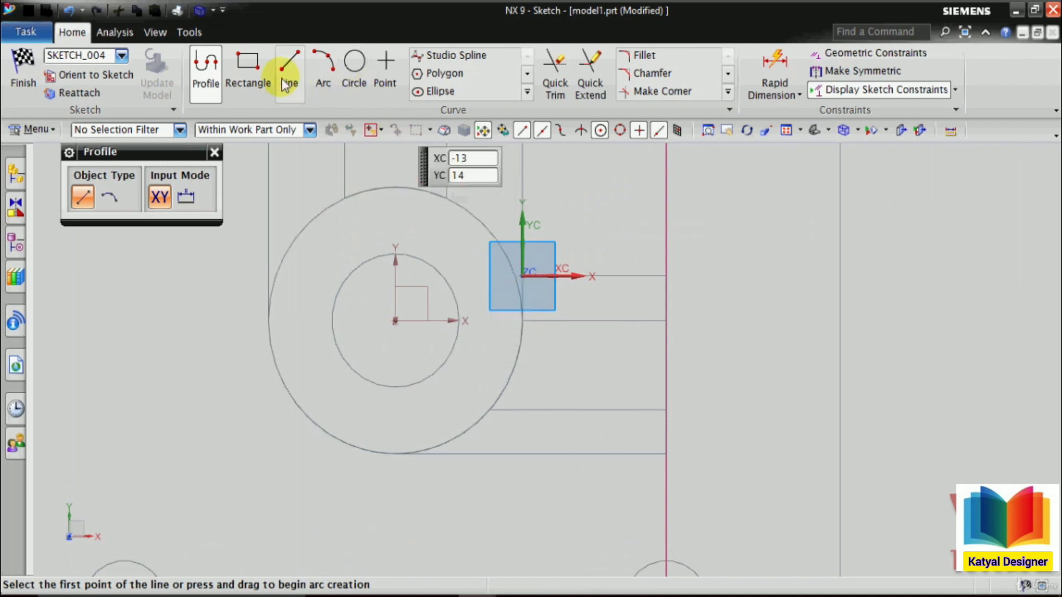
Sketch a 10 by 10 mm square inside the side block, starting where the tube's outer circle meets it, and finish the sketch.
key(Escape)
key(r)
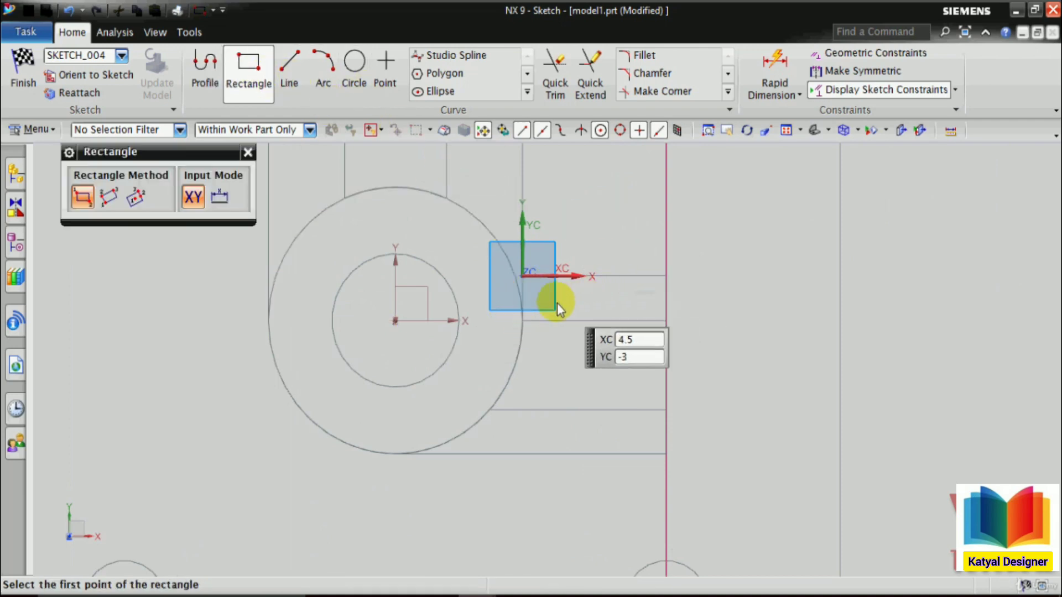
click(532, 330)
text(10)
key(Tab)
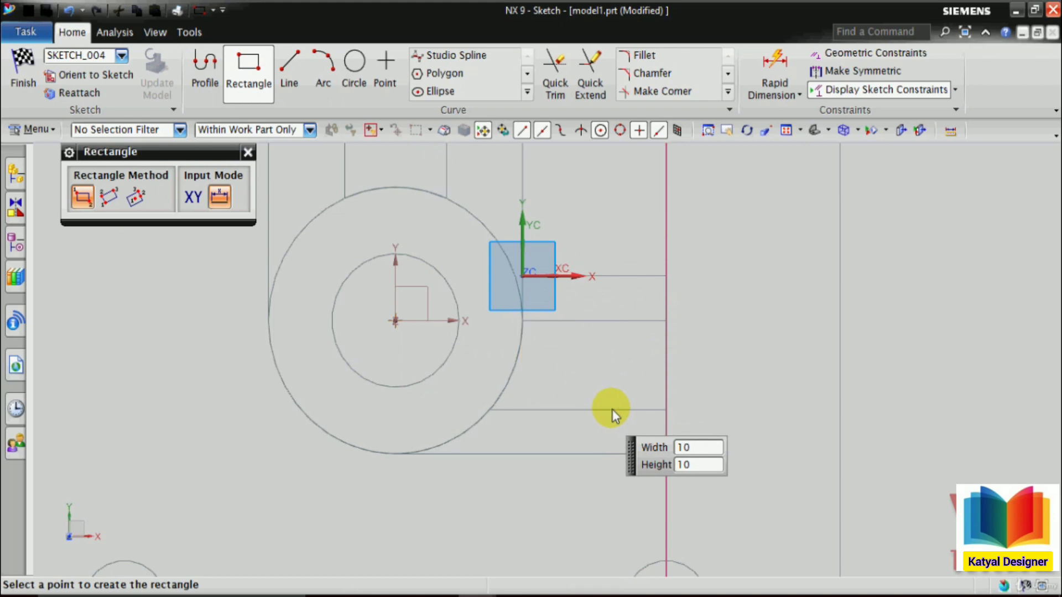
click(612, 410)
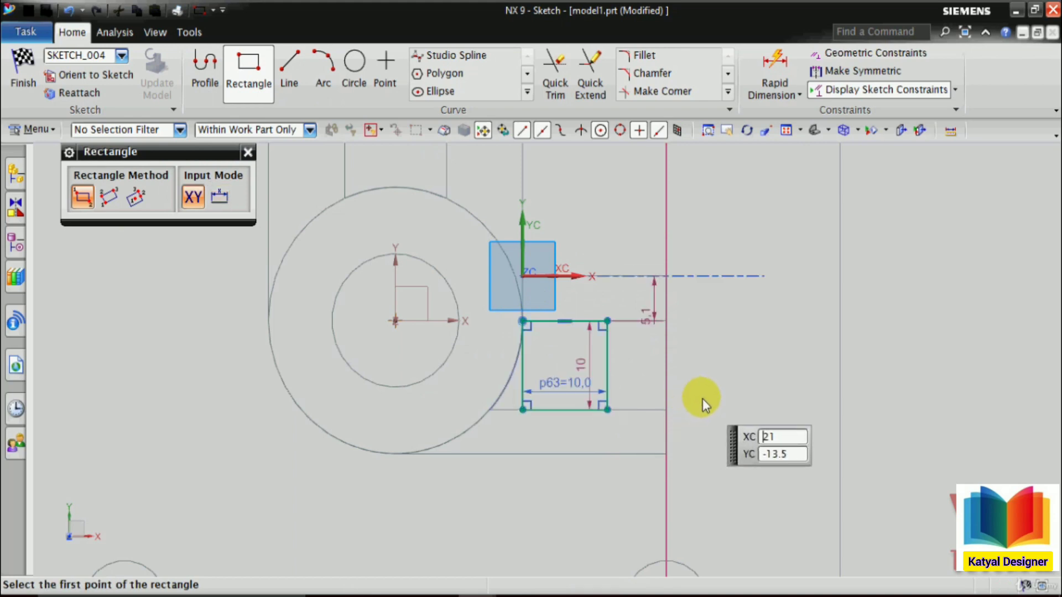
click(247, 151)
click(22, 77)
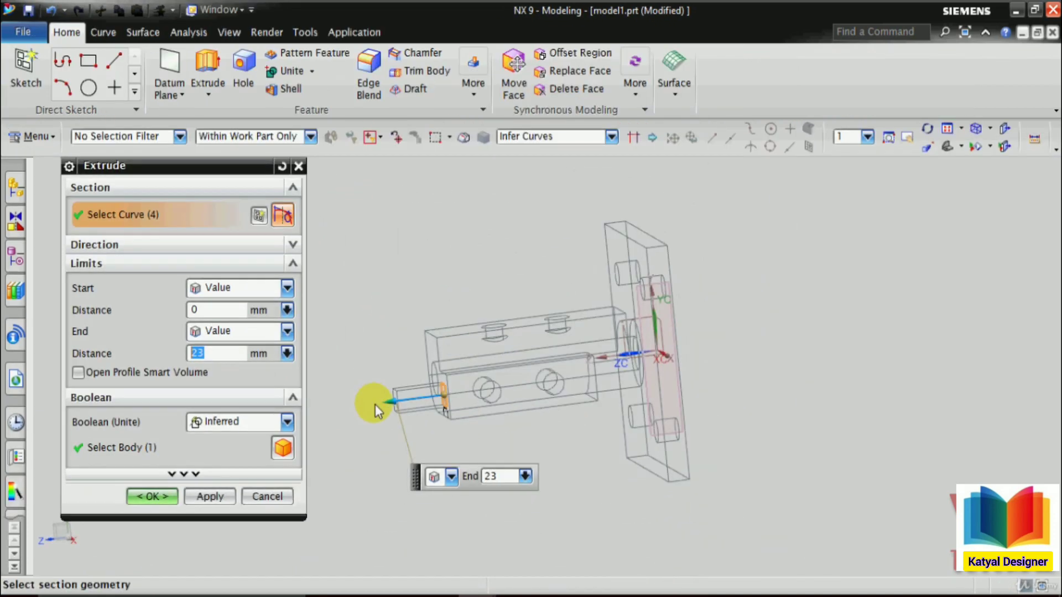
Pull the square's extrusion 46 mm into the side block and set the display to Shaded with Edges.
mouse_move(374, 407)
mouse_down()
mouse_move(521, 391)
mouse_move(753, 394)
mouse_up()
middle_drag(752, 392, 839, 403)
scroll(608, 387, up, 5)
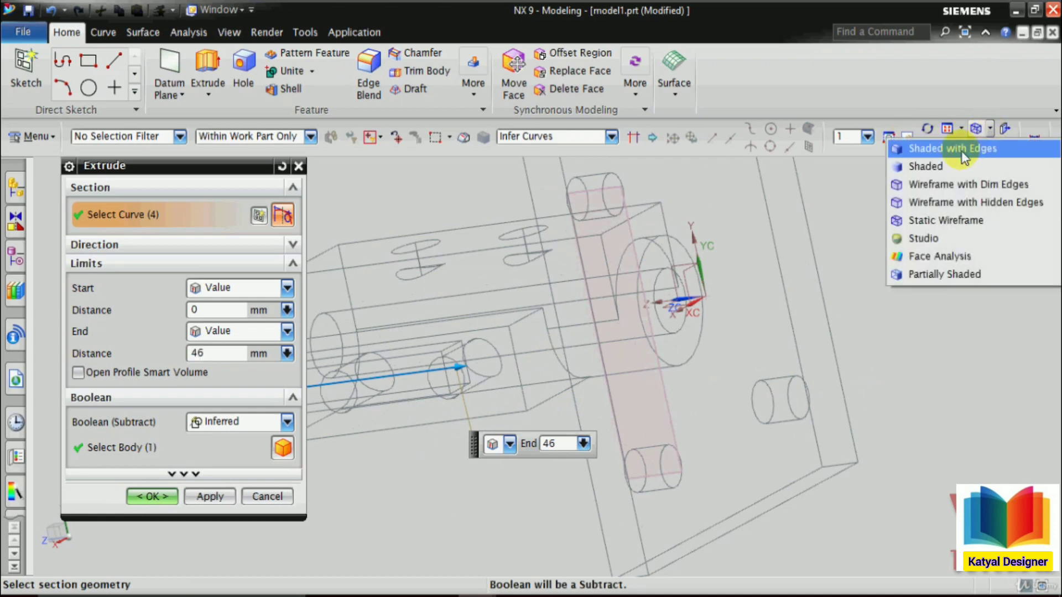
click(961, 151)
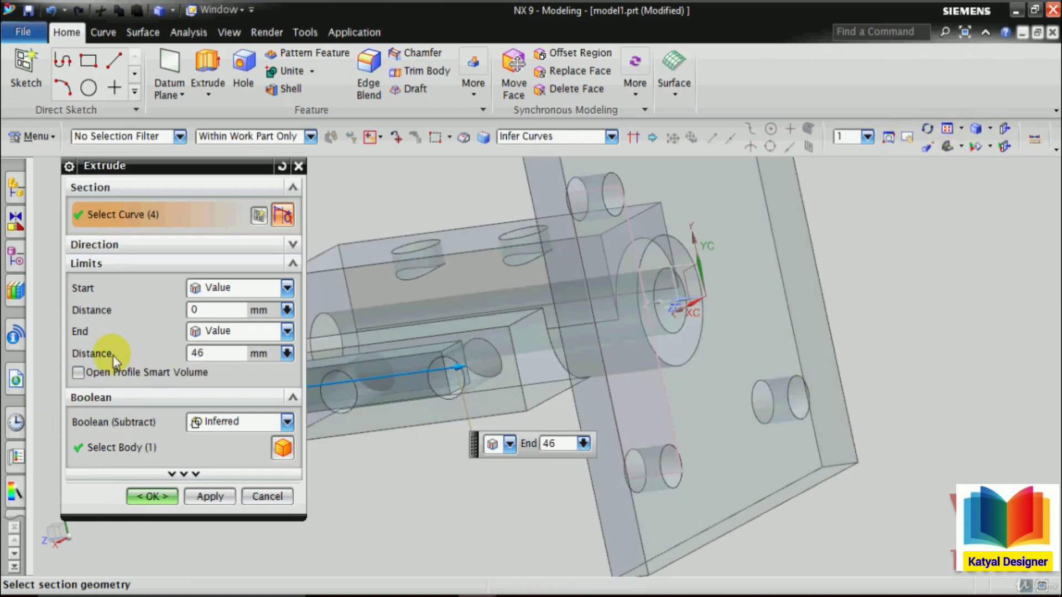
Extrude the square until the side block's plate-side end face, subtracting it from the bracket to cut a through slot.
click(223, 335)
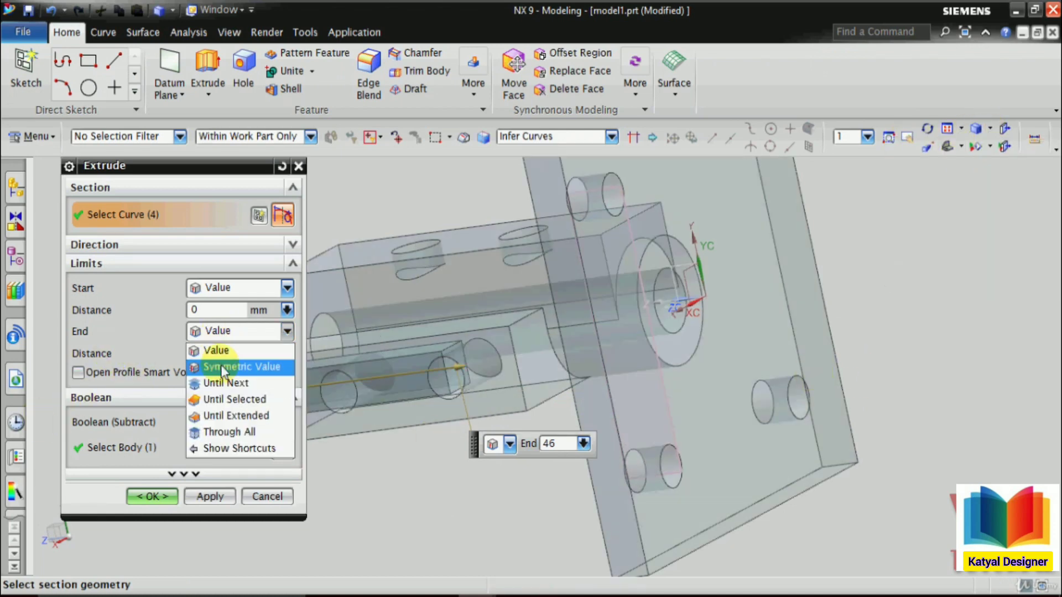
click(237, 400)
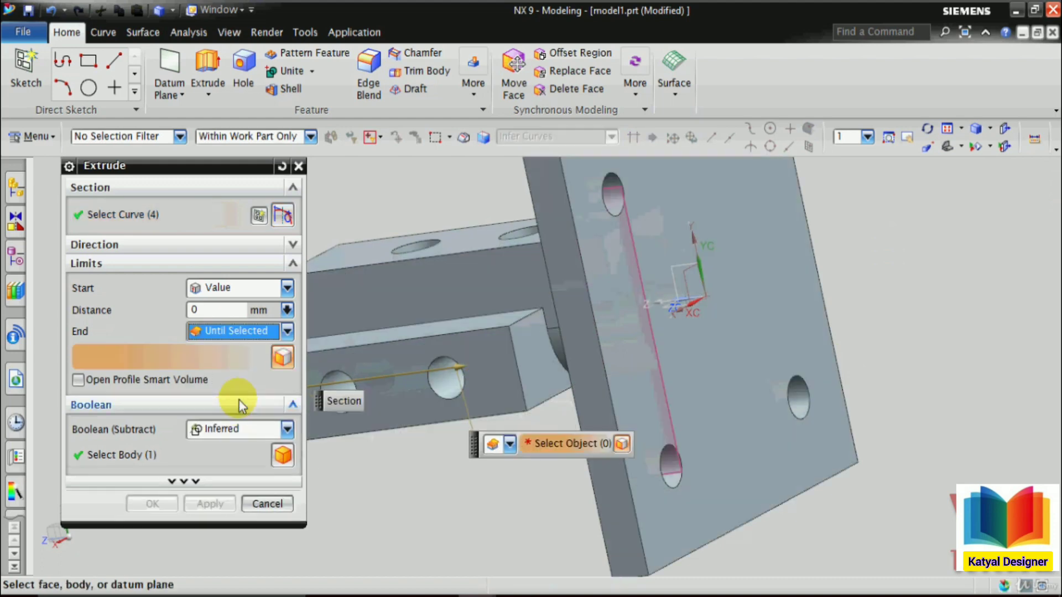
click(539, 373)
click(612, 446)
middle_drag(613, 447, 559, 428)
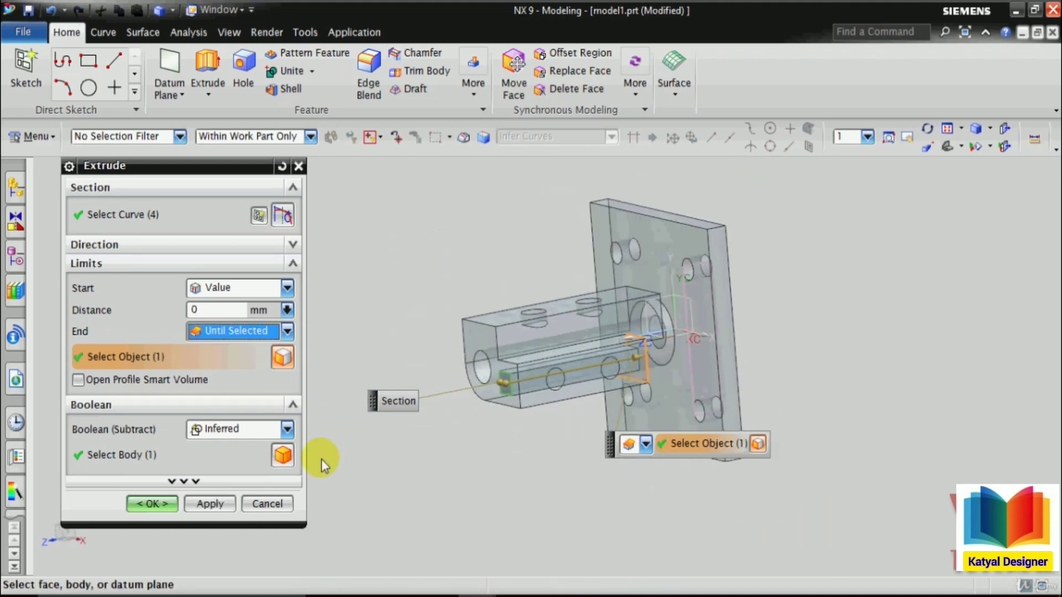
click(258, 428)
click(220, 480)
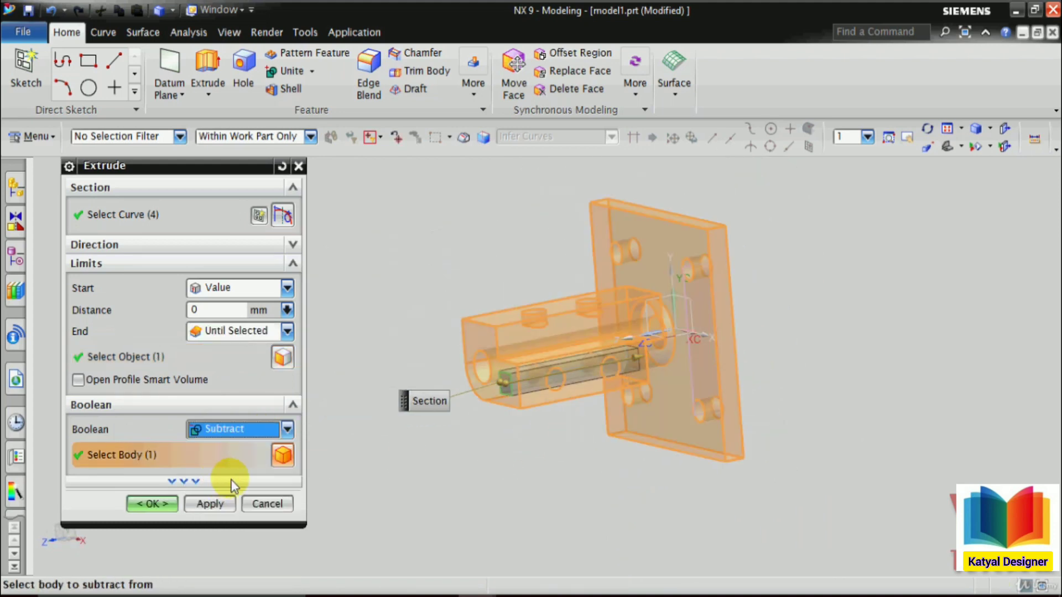
click(172, 504)
mouse_move(384, 400)
middle_down()
mouse_move(400, 377)
mouse_move(426, 393)
mouse_move(409, 378)
mouse_move(383, 415)
middle_up()
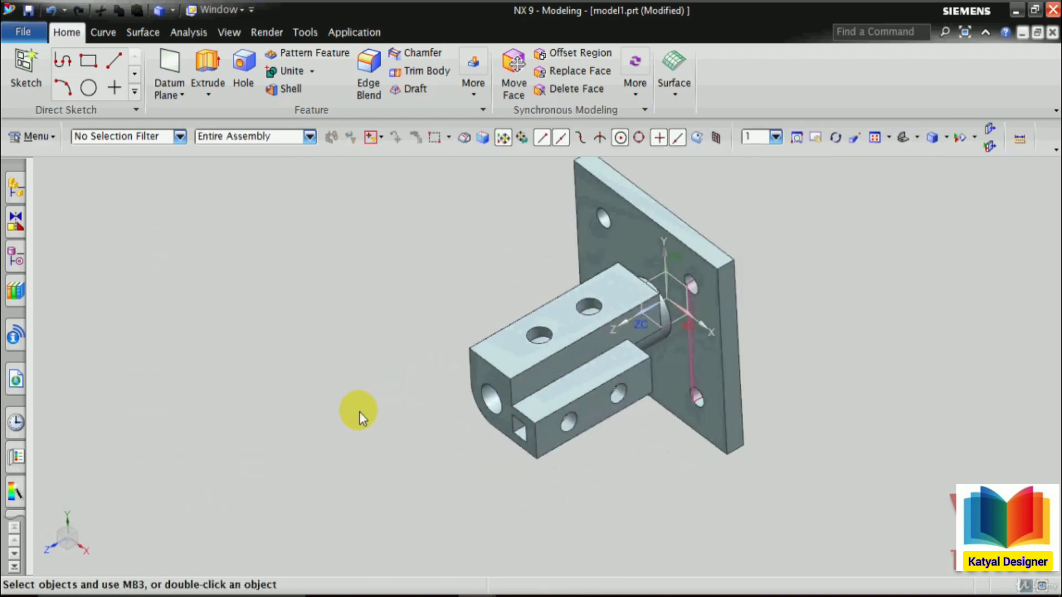
Hide Datum Plane (5) from the model history.
click(15, 256)
click(131, 372)
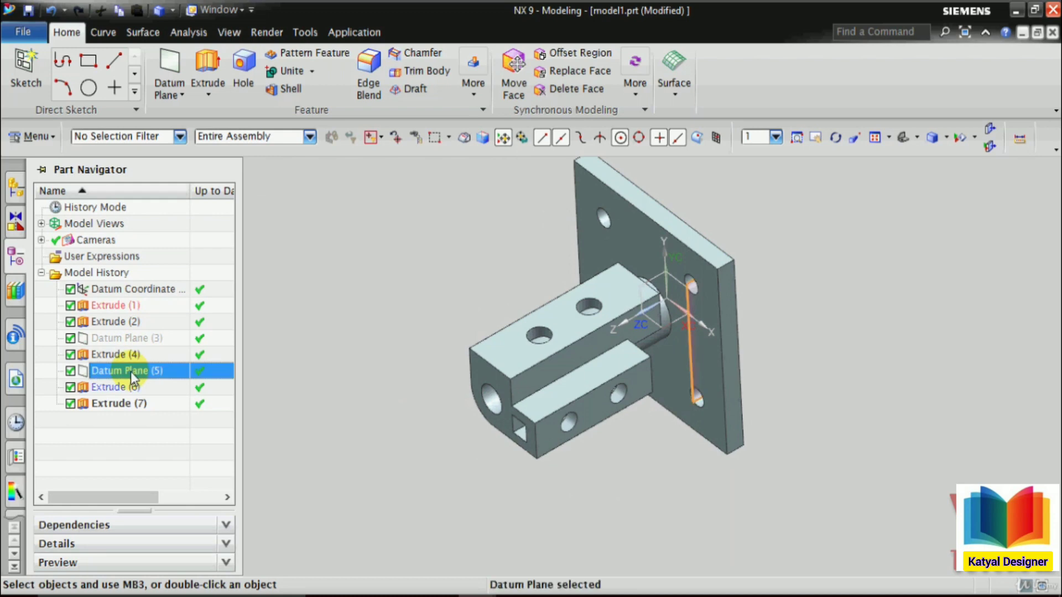
right_click(131, 372)
click(170, 17)
middle_drag(364, 339, 529, 313)
Blend the four corner edges of the base plate with a 20 mm radius.
click(369, 83)
scroll(403, 218, up, 1)
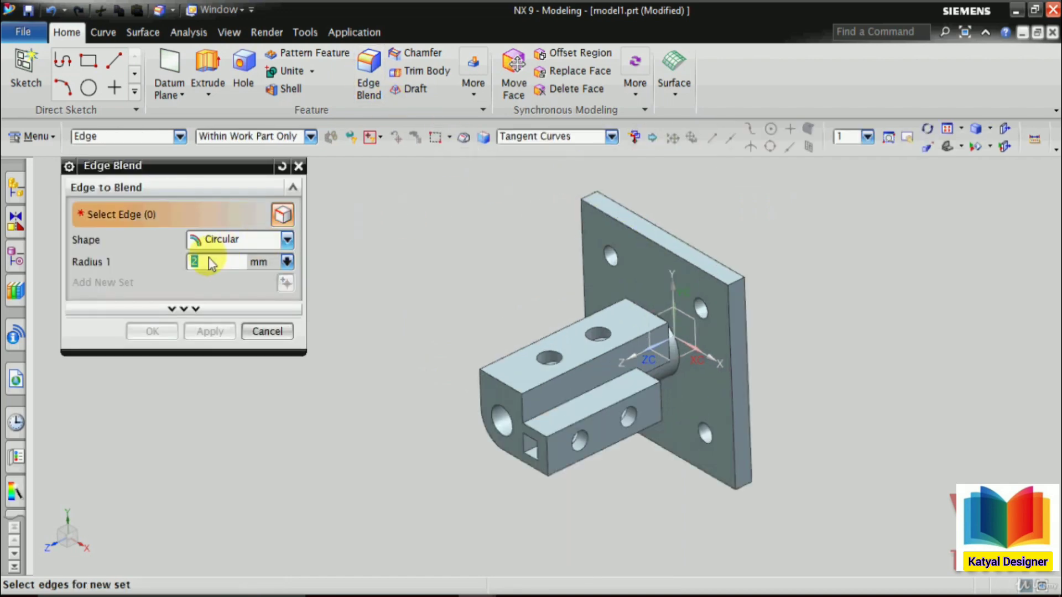
text(20)
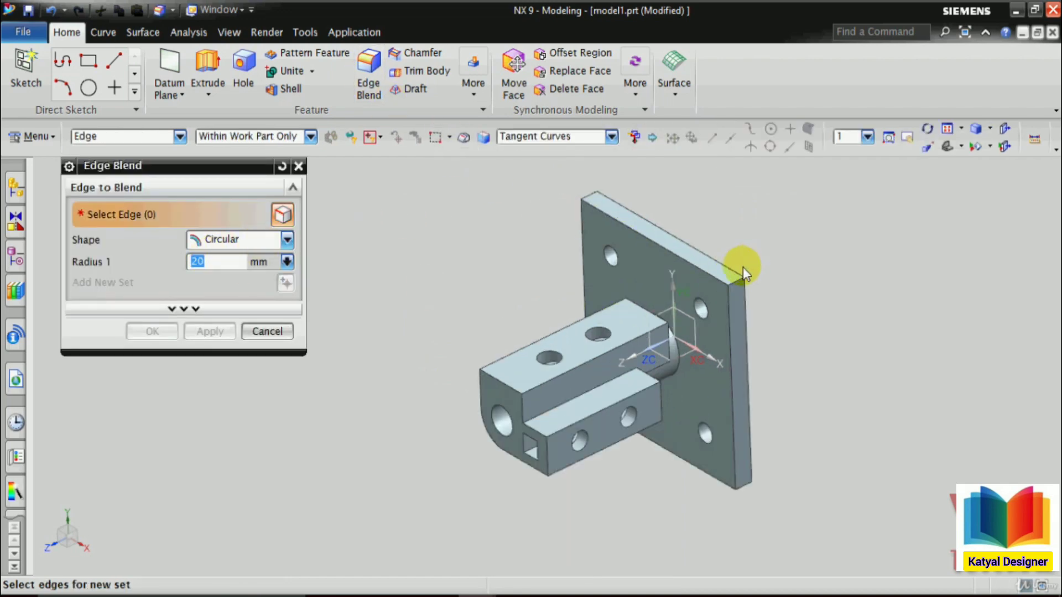
click(741, 273)
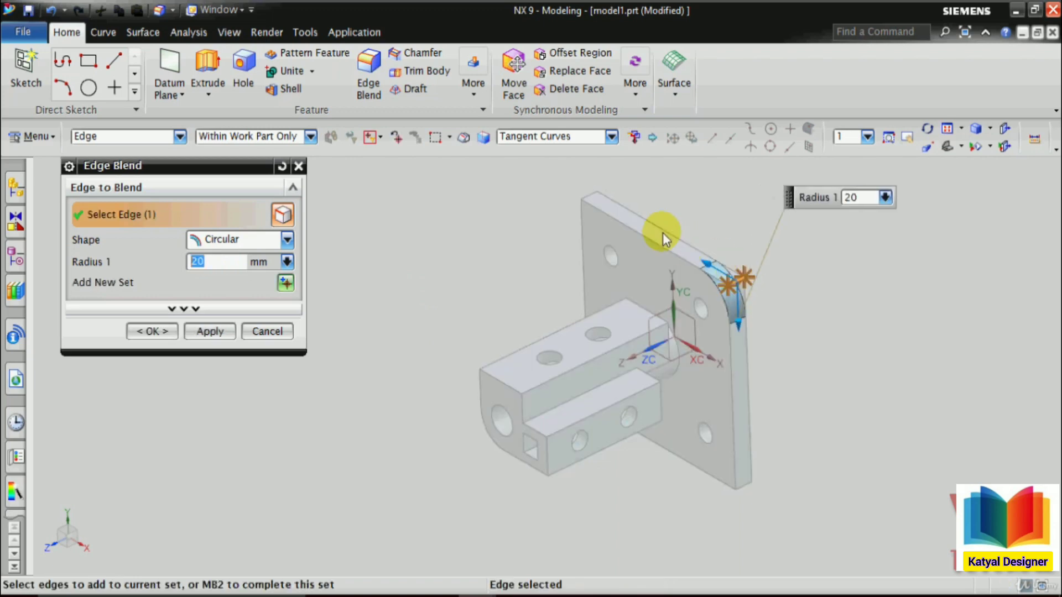
scroll(586, 193, up, 3)
click(581, 190)
scroll(498, 260, down, 4)
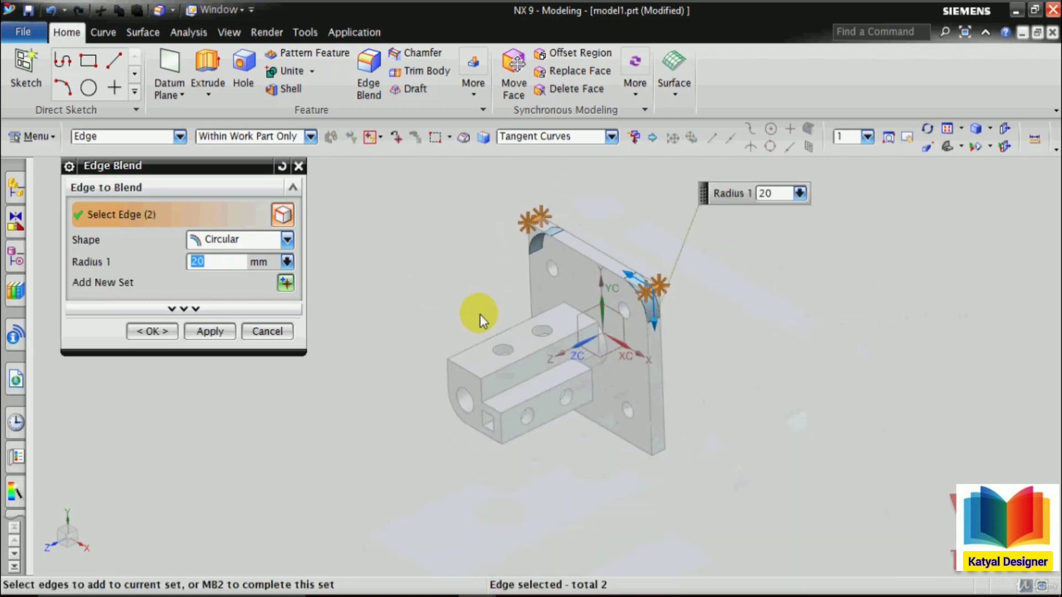
scroll(670, 444, up, 3)
click(632, 473)
middle_drag(701, 489, 792, 382)
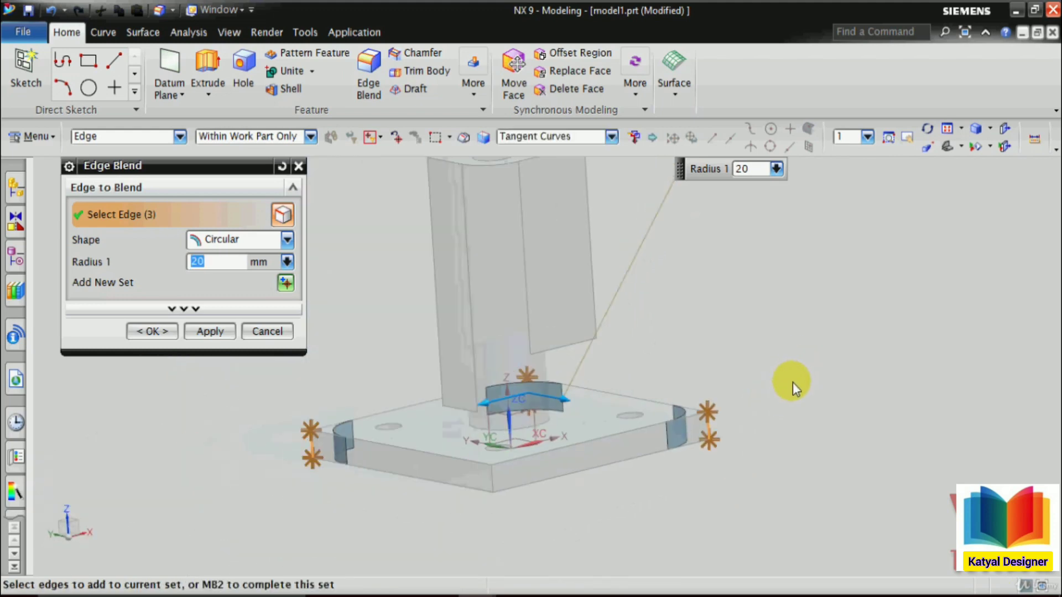
click(492, 482)
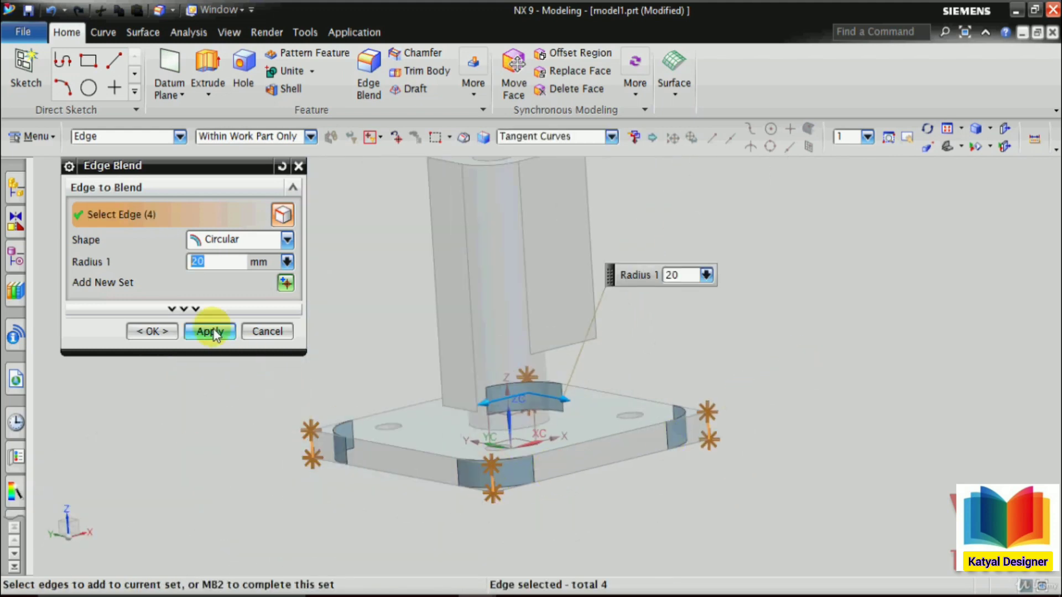
click(210, 332)
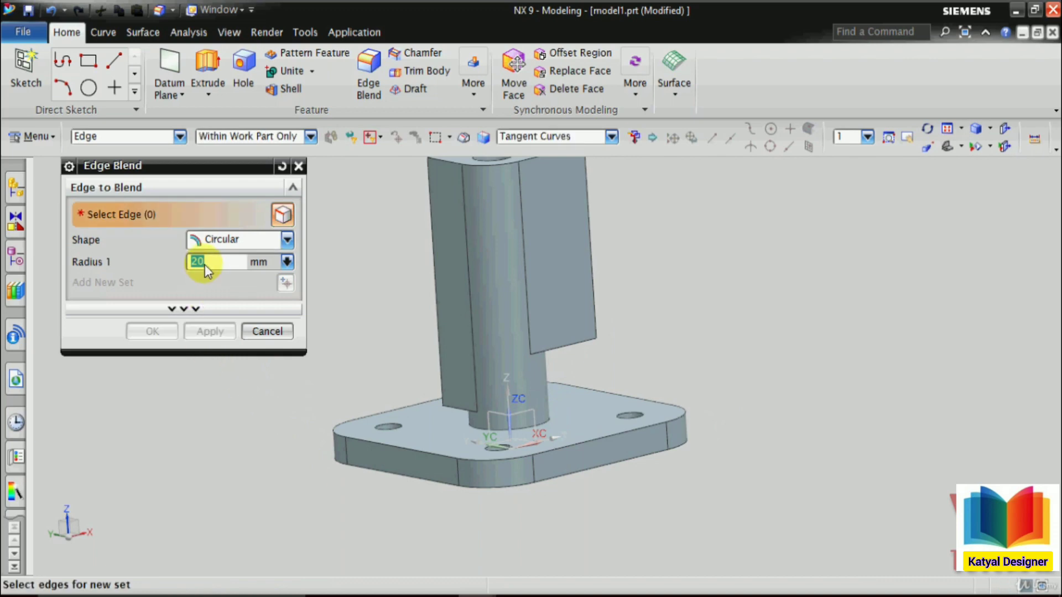
Blend the circular edge where the tube meets the base plate with a 5 mm radius.
text(5)
key(Return)
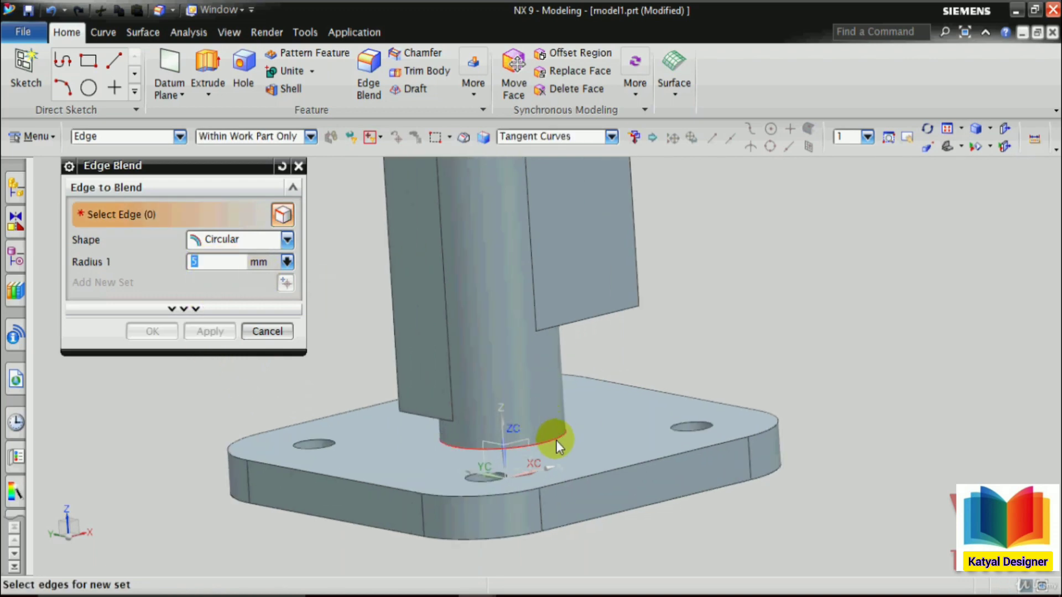
click(556, 441)
scroll(555, 440, up, 2)
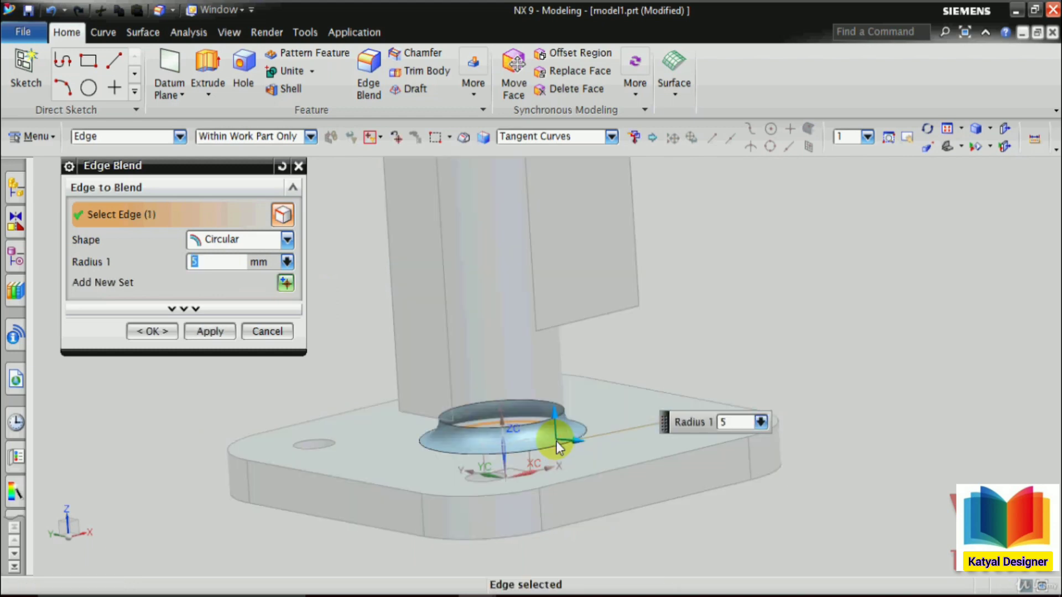
click(145, 332)
scroll(681, 452, down, 3)
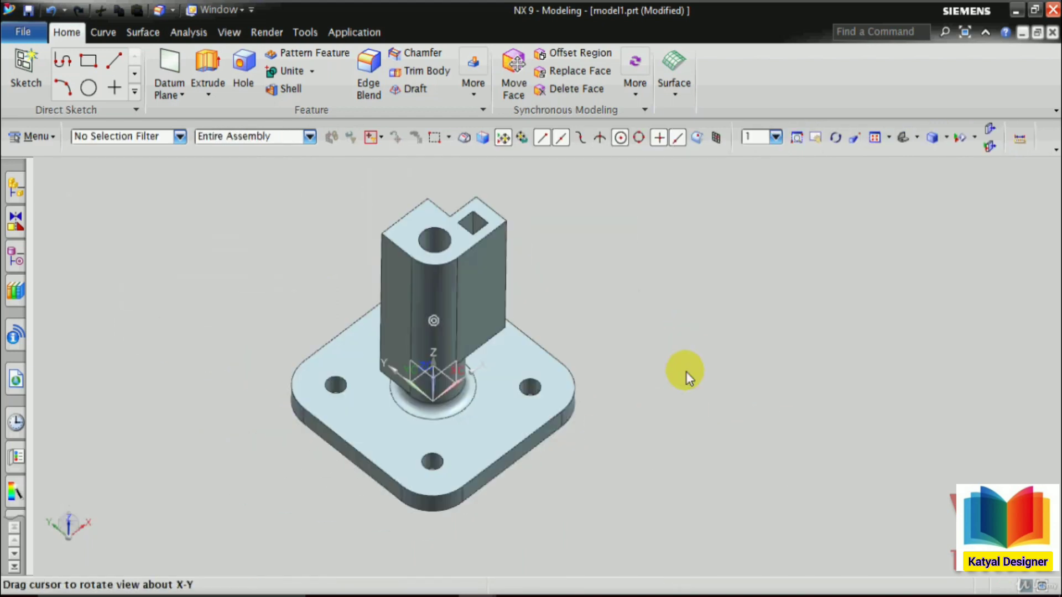